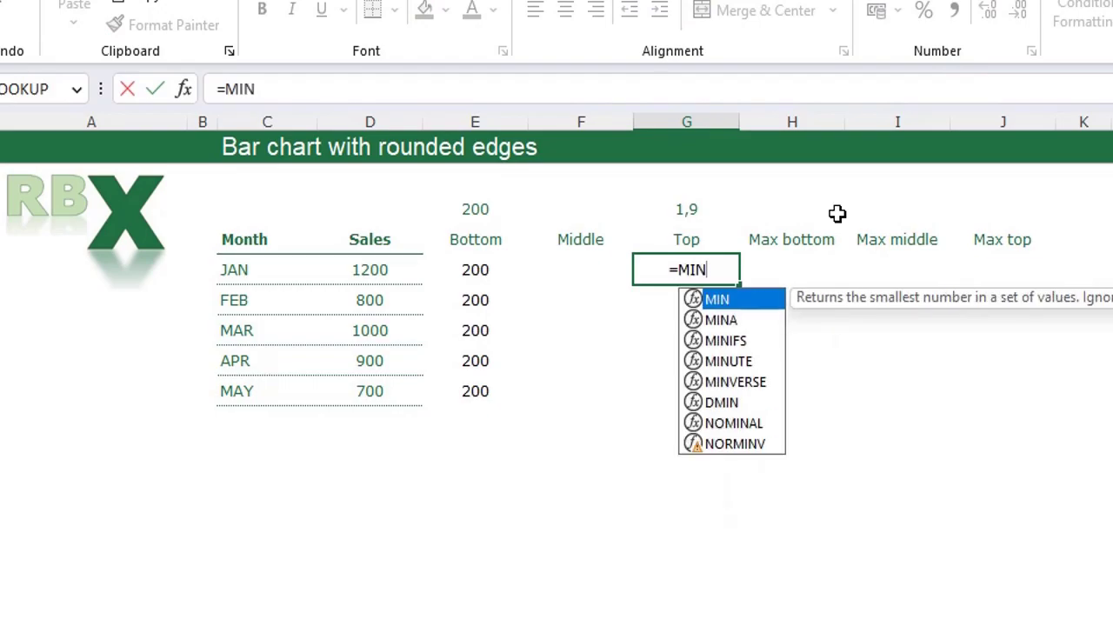
# - Build the formula =MIN(D5:D9)/G3 in JAN's Top cell, dividing the smallest sales value by the factor above the header
pyautogui.write('(')
pyautogui.press('Left')
pyautogui.press('Left')
pyautogui.press('Left')
pyautogui.hotkey('shift', 'Down')
pyautogui.hotkey('shift', 'Down')
pyautogui.hotkey('shift', 'Down')
pyautogui.hotkey('shift', 'Down')
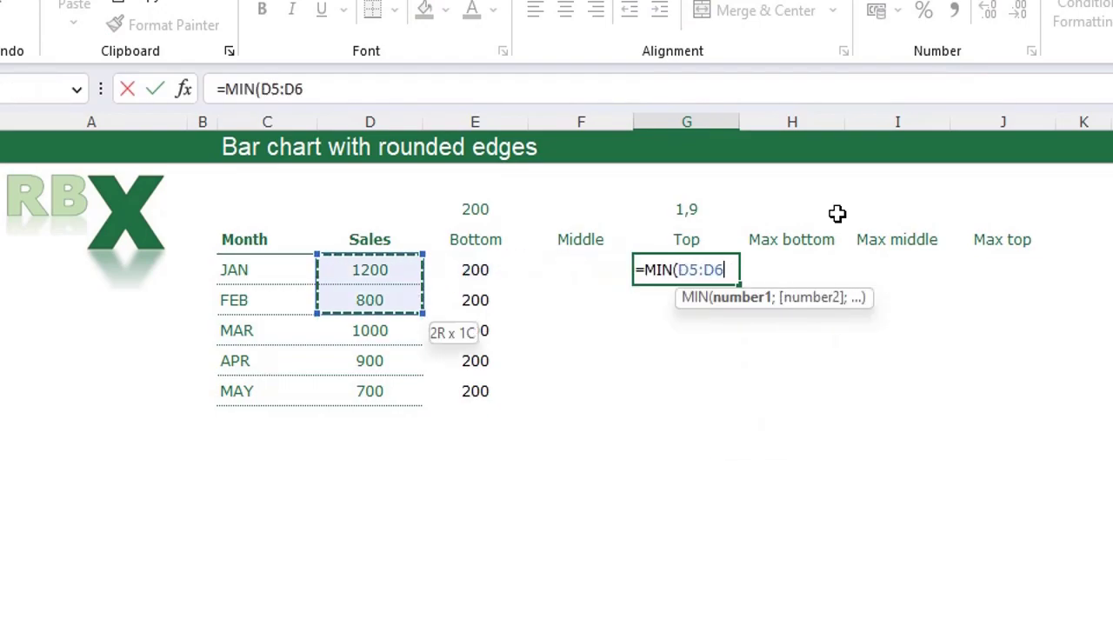
pyautogui.write(')')
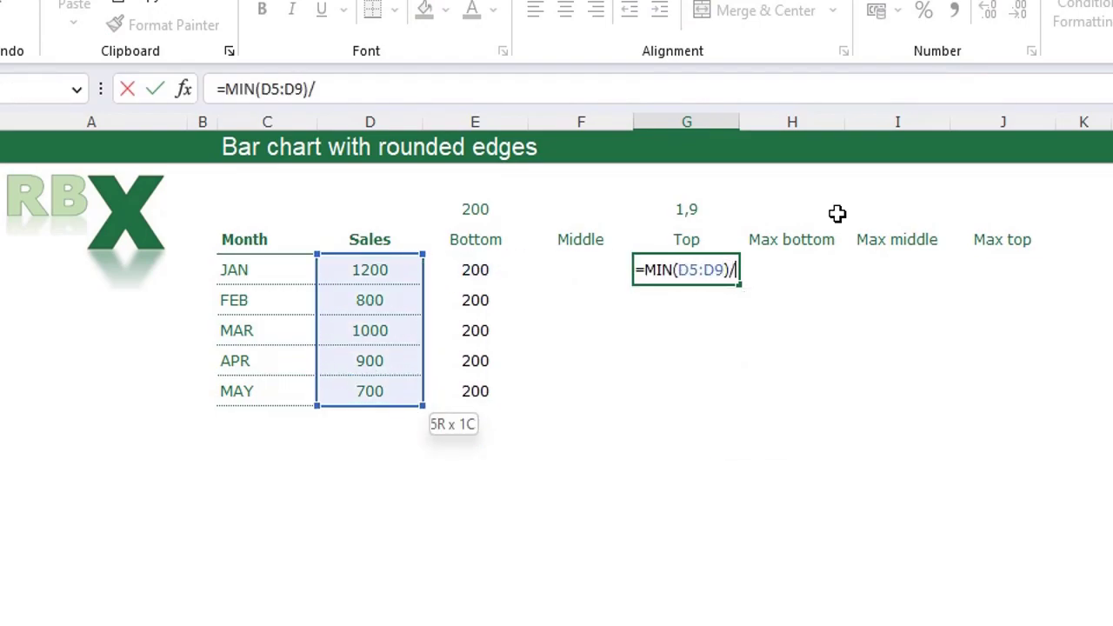
pyautogui.write('/')
pyautogui.click(698, 208)
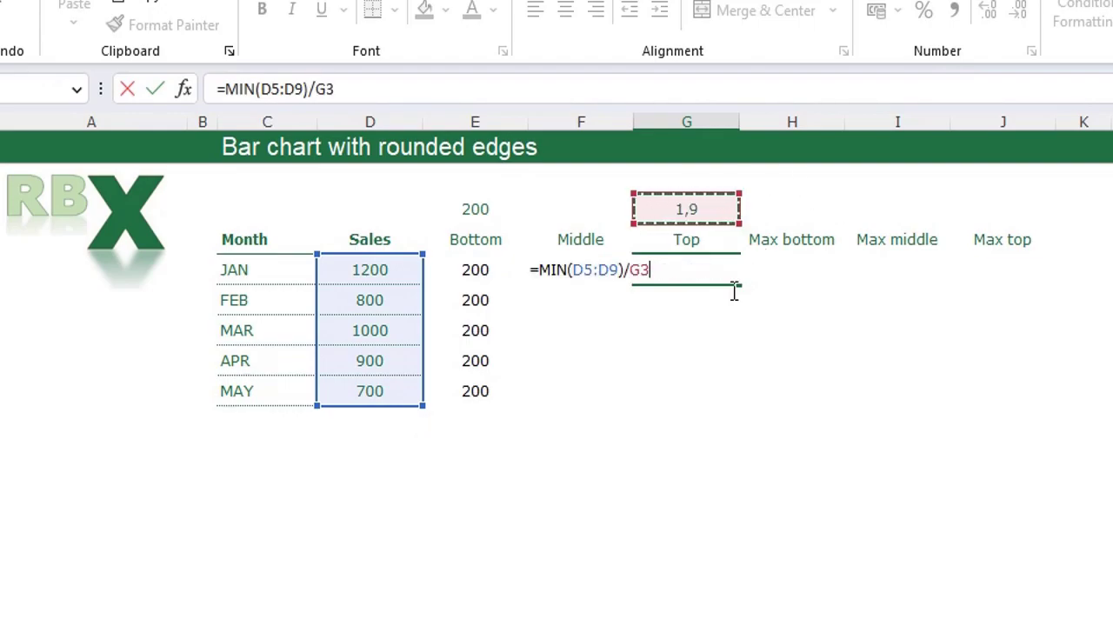
# - Make all references in JAN's Top formula absolute, giving =MIN($D$5:$D$9)/$G$3, and enter it
pyautogui.press('F4')
pyautogui.click(273, 88)
pyautogui.press('F4')
pyautogui.click(308, 87)
pyautogui.press('F4')
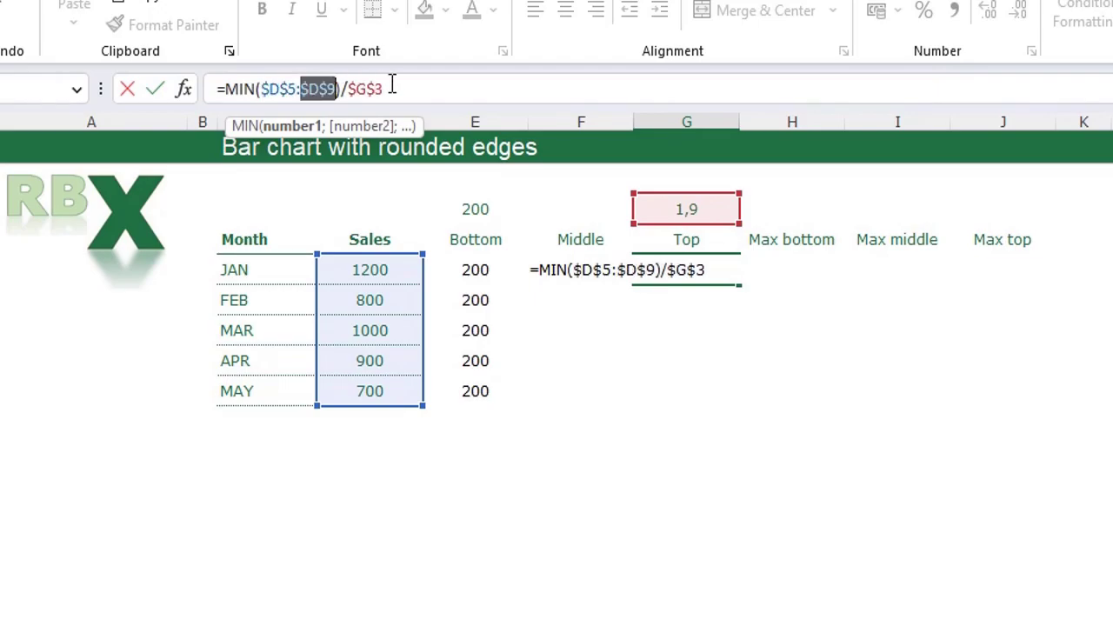
pyautogui.press('Return')
pyautogui.press('Up')
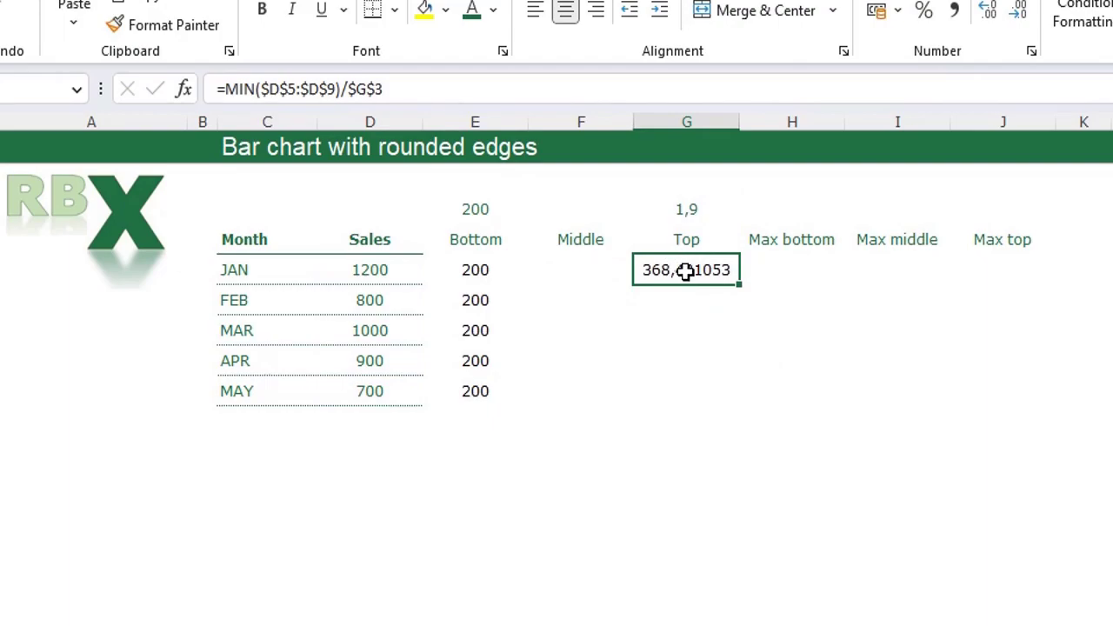
# - Wrap JAN's Top formula in ROUND with 0 decimal digits
pyautogui.click(222, 89)
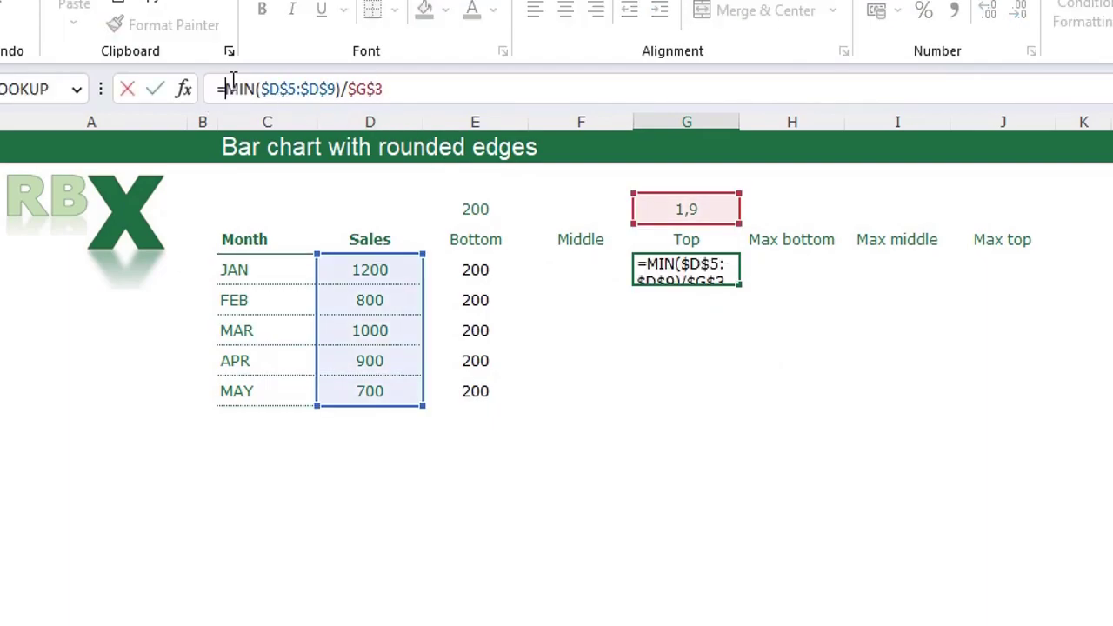
pyautogui.write('ROUND(')
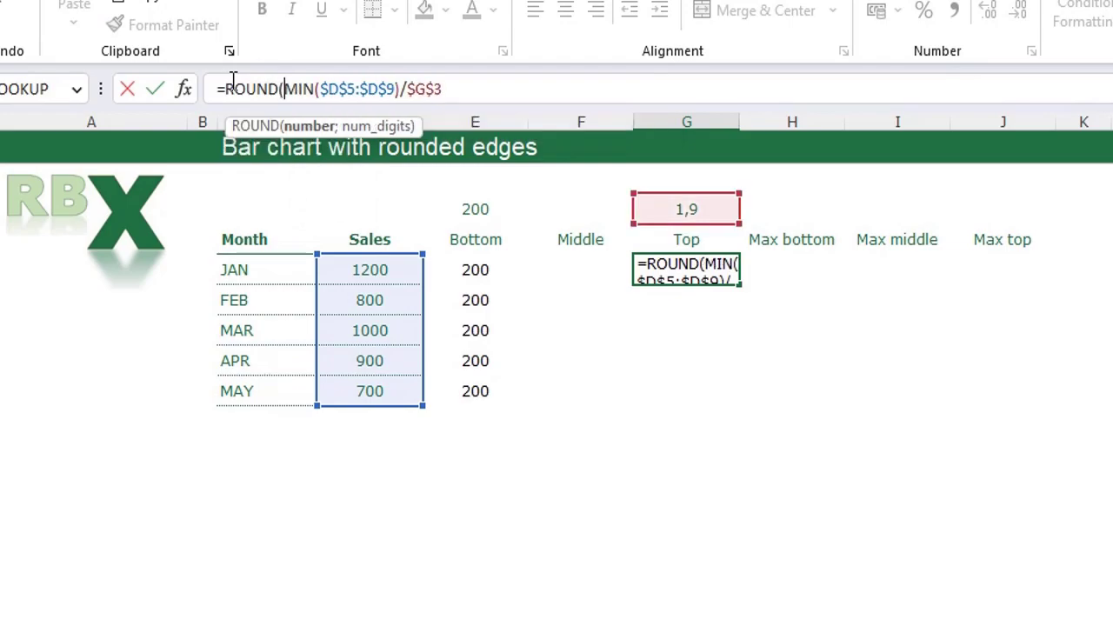
pyautogui.click(533, 90)
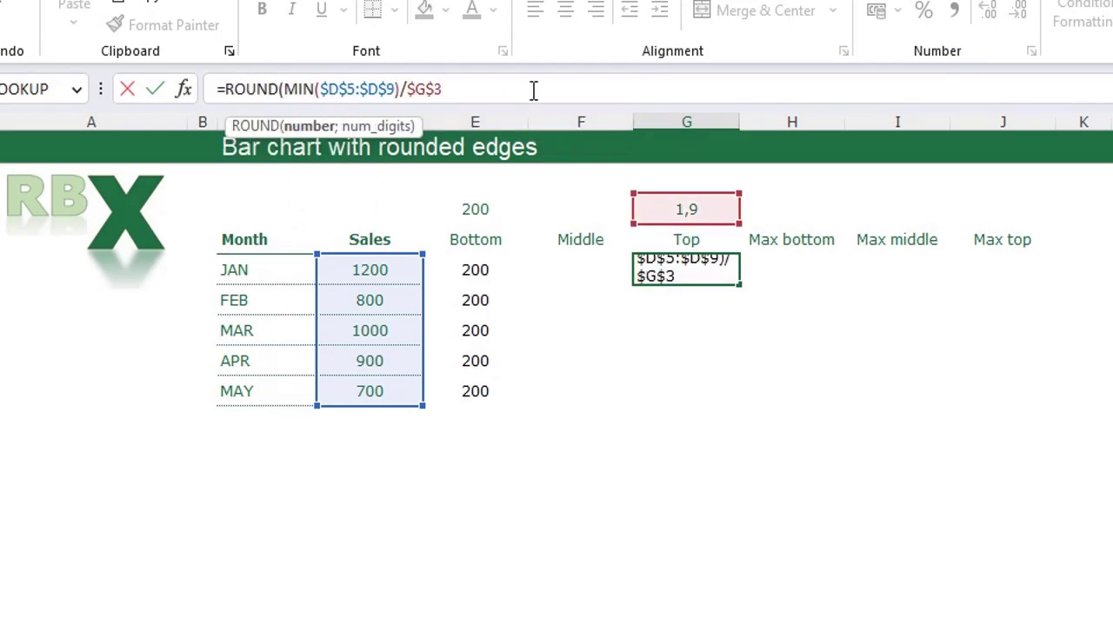
pyautogui.write(';0)')
pyautogui.press('Return')
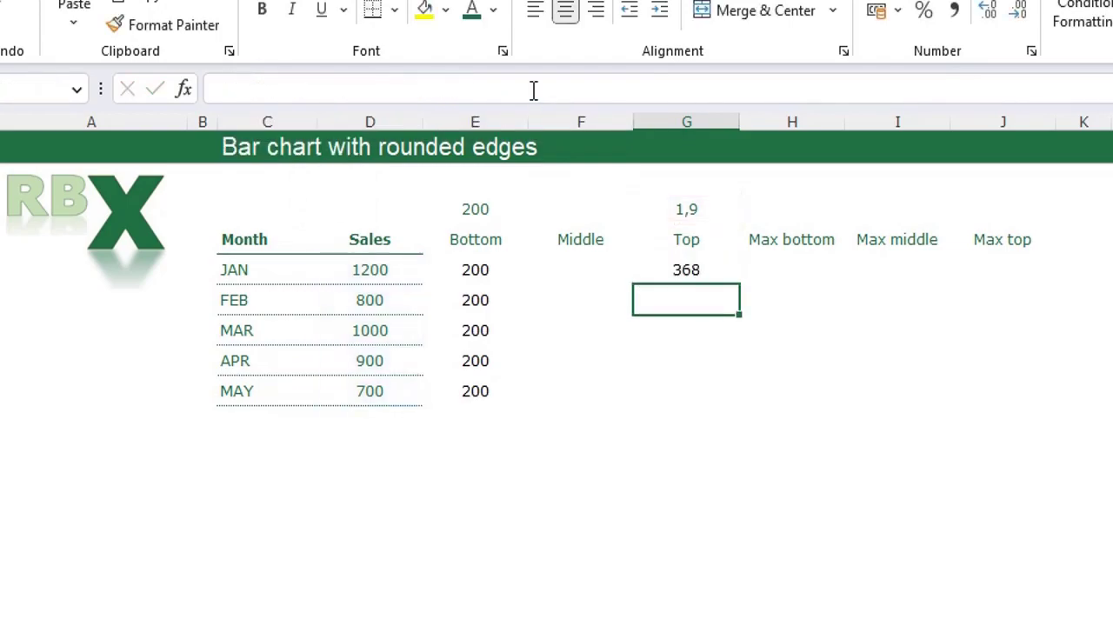
# - Fill the Top formula from JAN down through MAY
pyautogui.click(674, 269)
pyautogui.moveTo(740, 286); pyautogui.dragTo(726, 407)
pyautogui.click(672, 456)
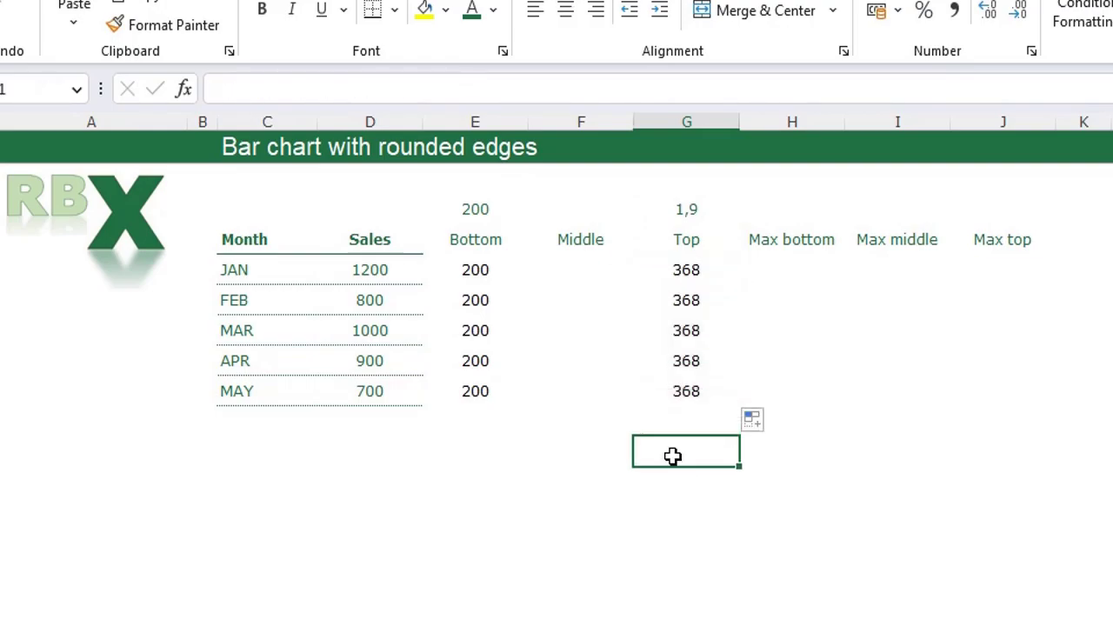
# - Enter =D5-E5-G5 in JAN's Middle cell to subtract Bottom and Top from Sales
pyautogui.click(581, 265)
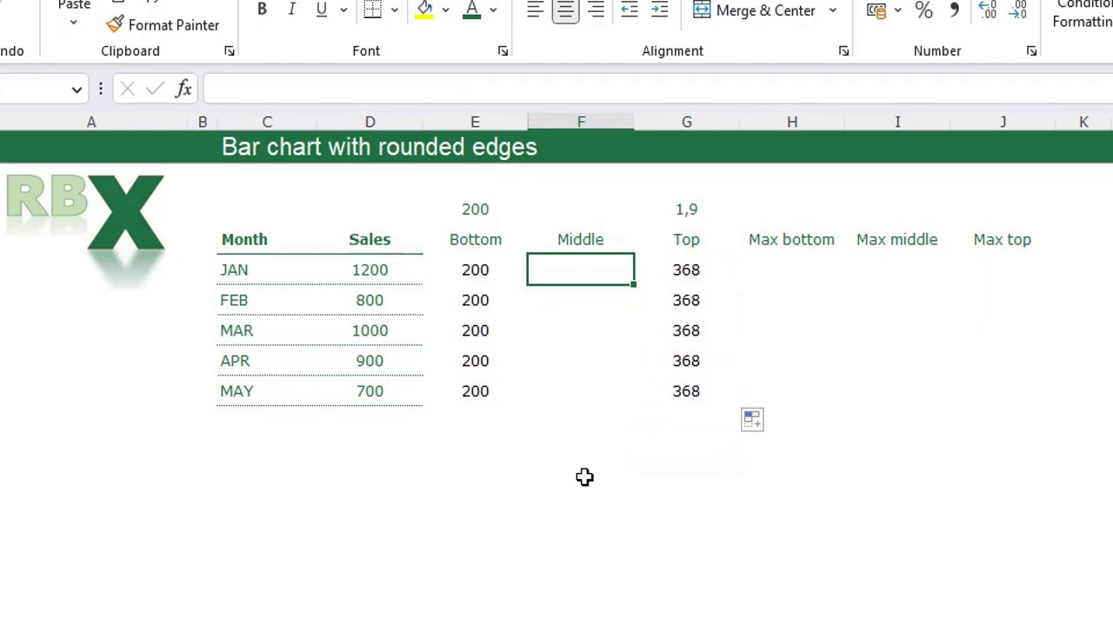
pyautogui.write('=')
pyautogui.press('Left')
pyautogui.press('Left')
pyautogui.write('-')
pyautogui.press('Left')
pyautogui.write('-')
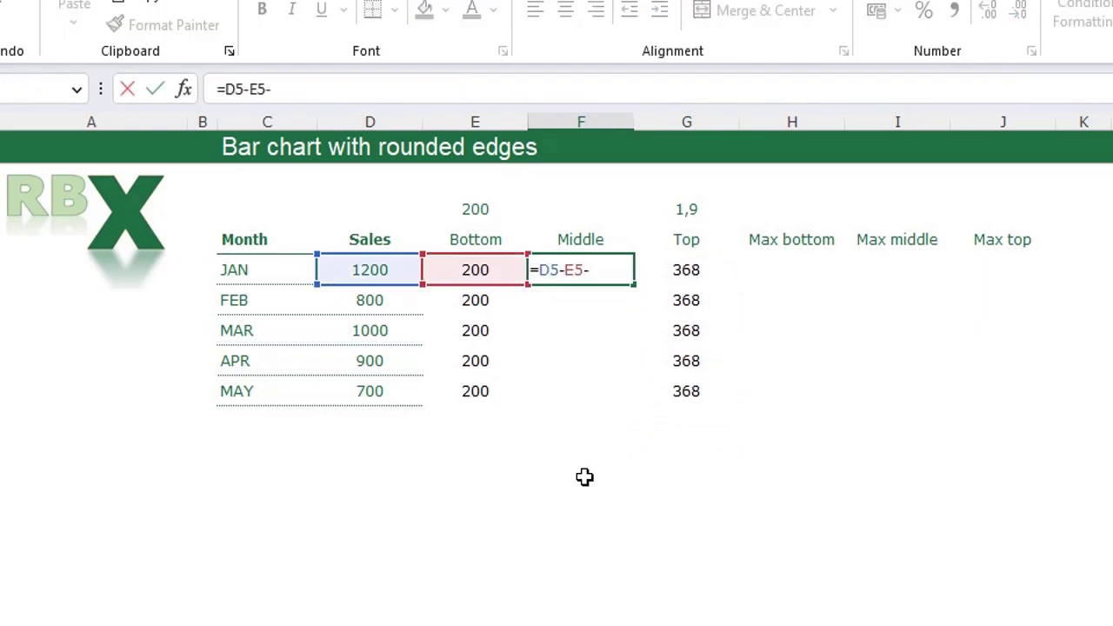
pyautogui.press('Right')
pyautogui.press('Return')
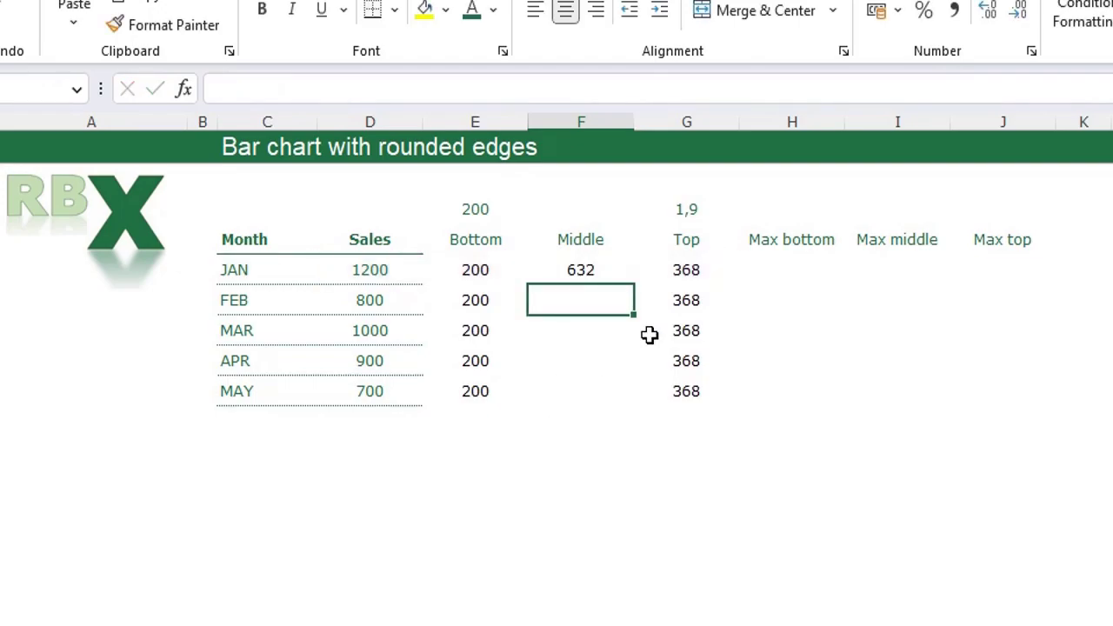
# - Fill the Middle formula from JAN down through MAY
pyautogui.click(617, 266)
pyautogui.moveTo(634, 286); pyautogui.dragTo(606, 405)
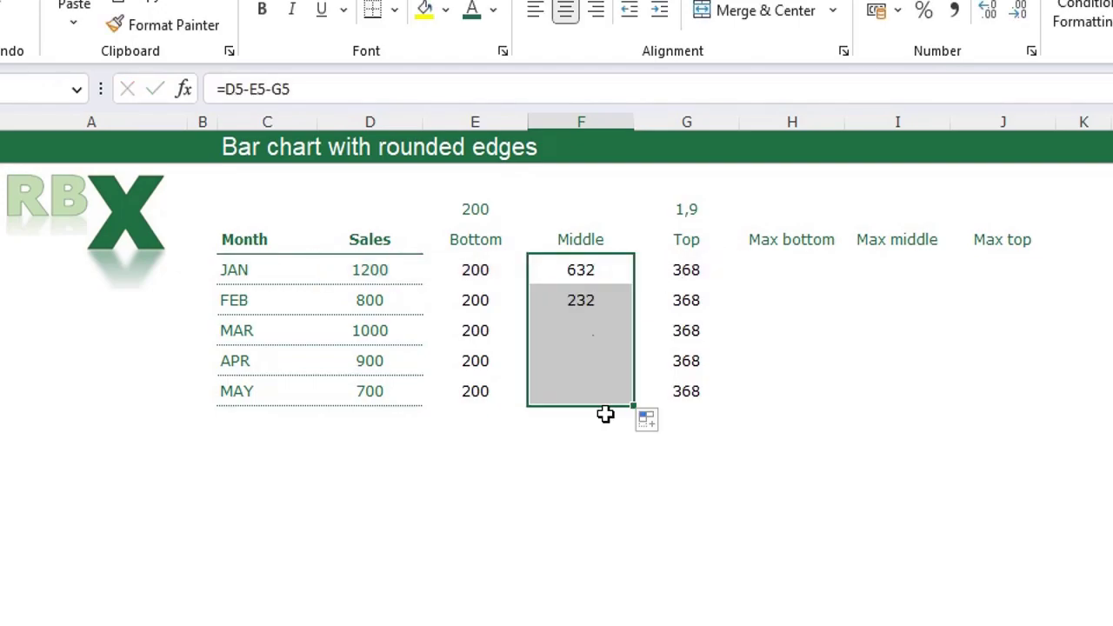
pyautogui.click(626, 480)
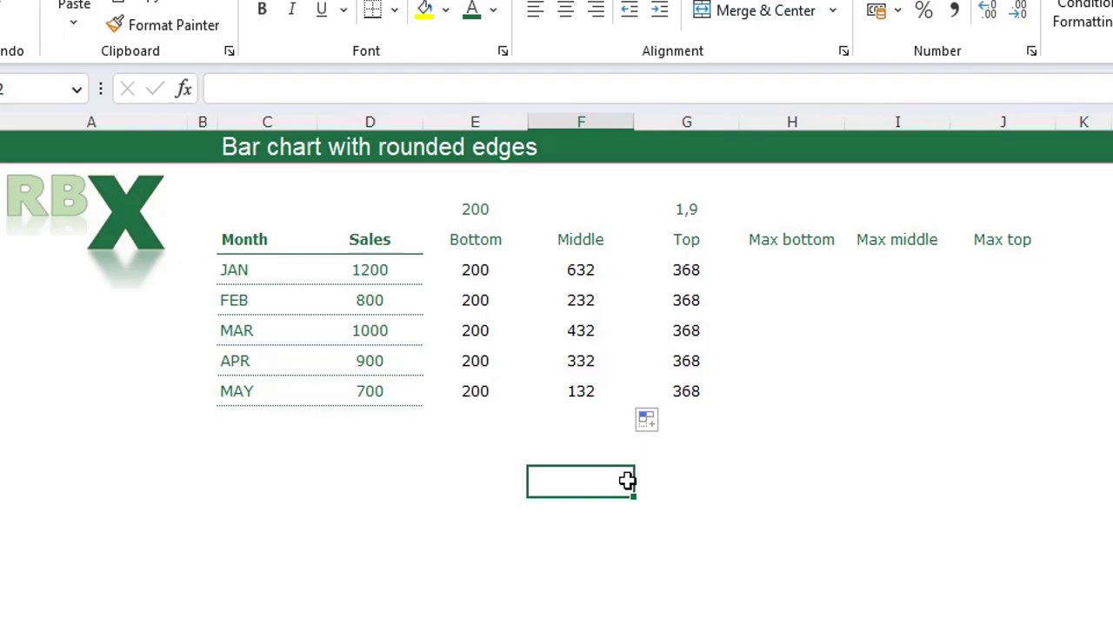
# - Begin an IF formula in JAN's Max bottom cell, testing whether D5 equals the maximum of $D$5:$D$9
pyautogui.click(777, 239)
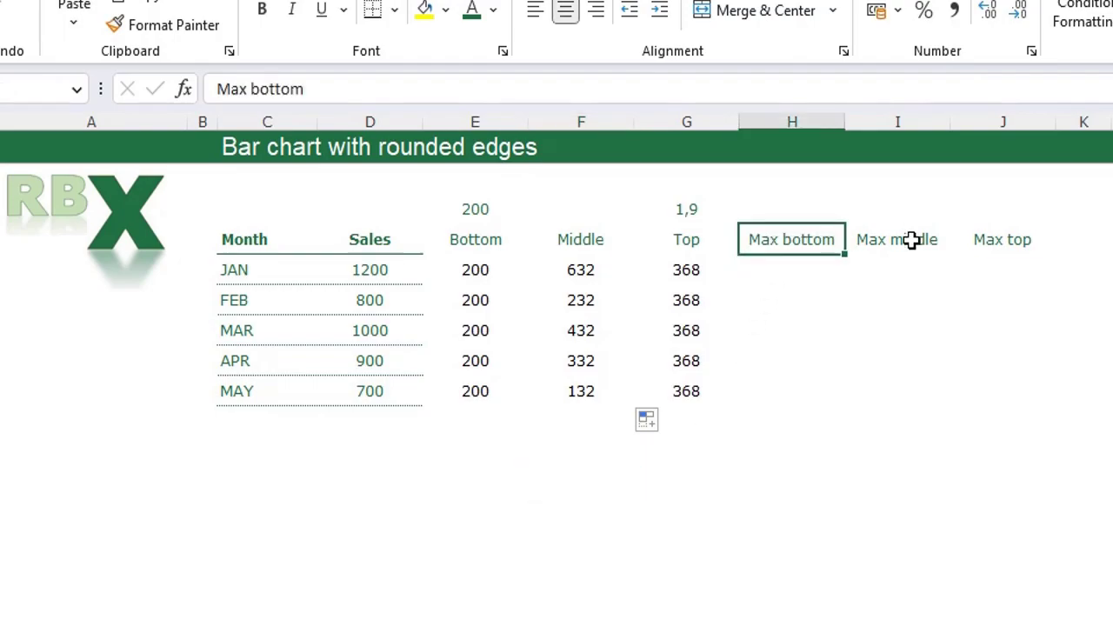
pyautogui.click(768, 272)
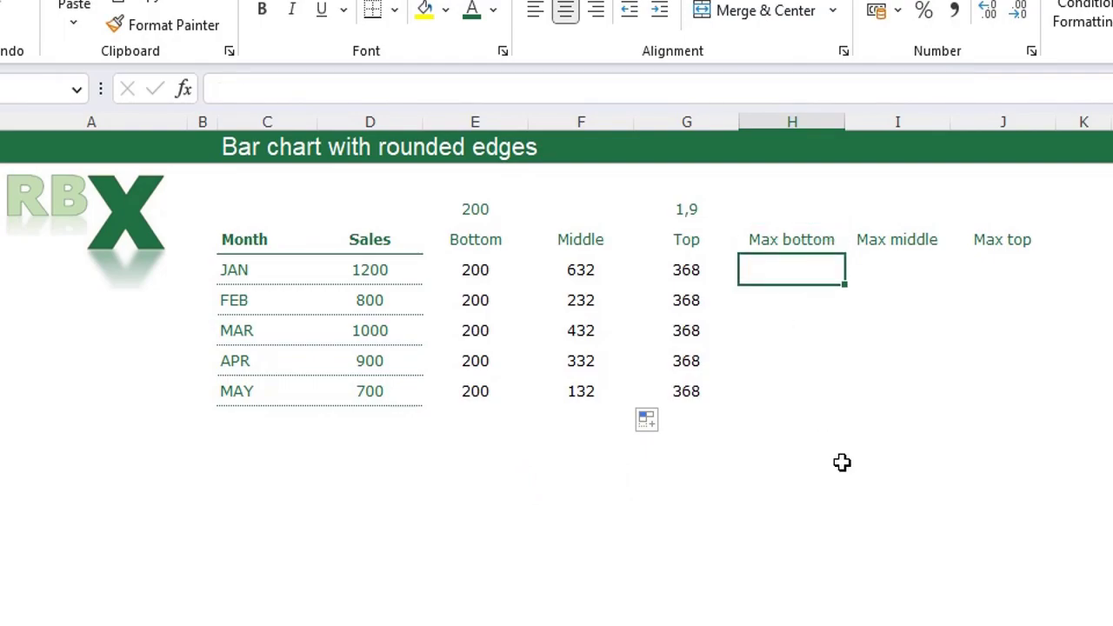
pyautogui.write('=IF(')
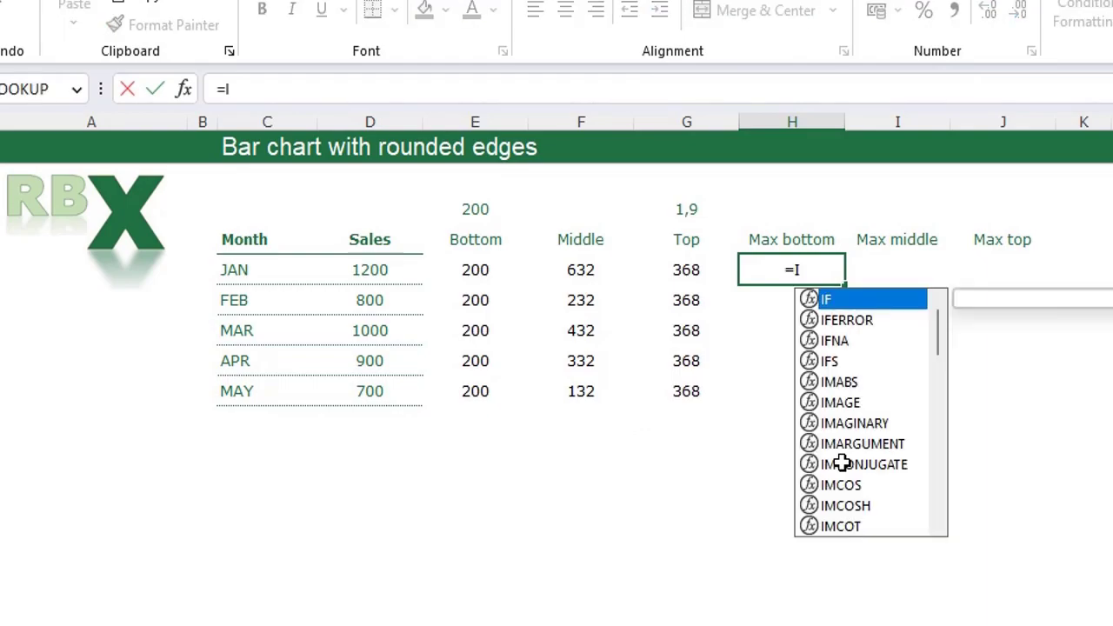
pyautogui.press('Left')
pyautogui.press('Left')
pyautogui.press('Left')
pyautogui.press('Left')
pyautogui.write('=')
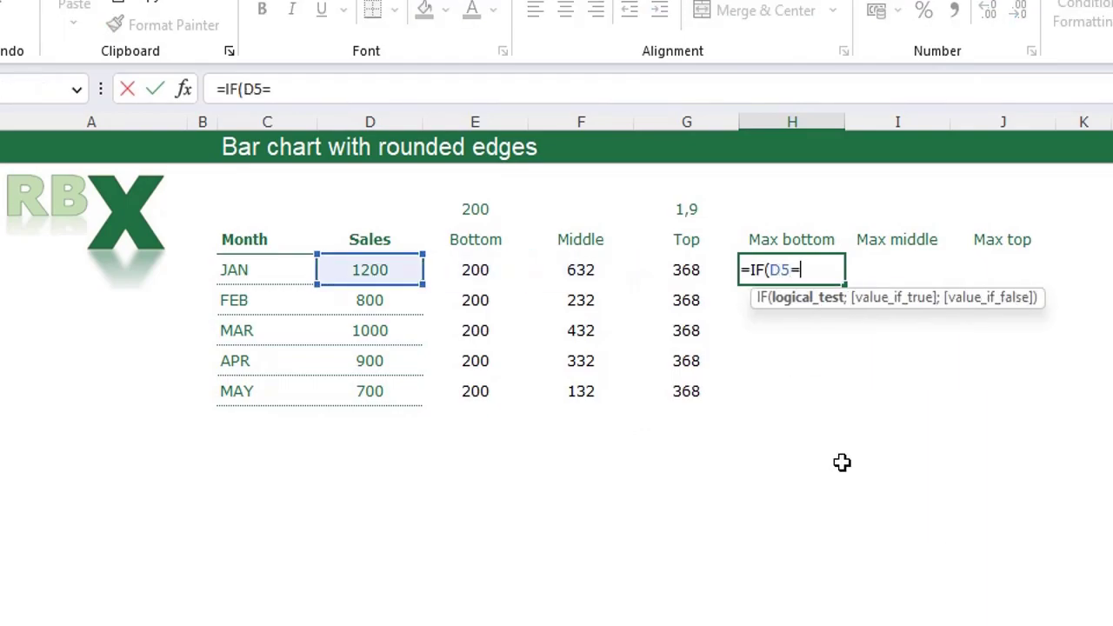
pyautogui.write('MAX(')
pyautogui.press('Left')
pyautogui.press('Left')
pyautogui.press('Left')
pyautogui.press('Left')
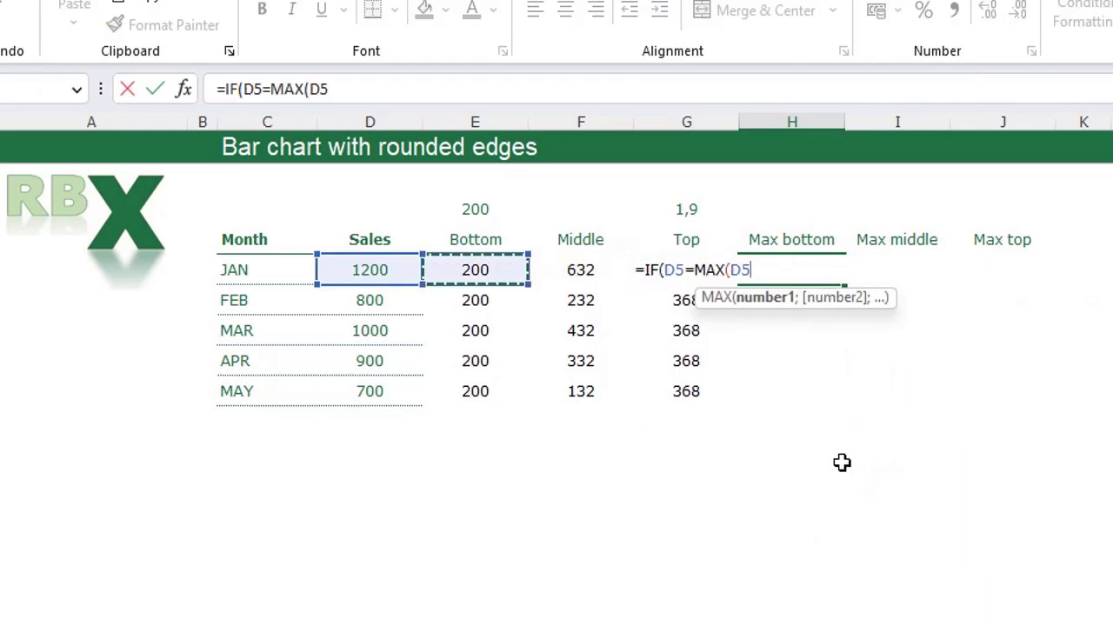
pyautogui.hotkey('shift', 'Down')
pyautogui.hotkey('shift', 'Down')
pyautogui.hotkey('shift', 'Down')
pyautogui.hotkey('shift', 'Down')
pyautogui.press('F4')
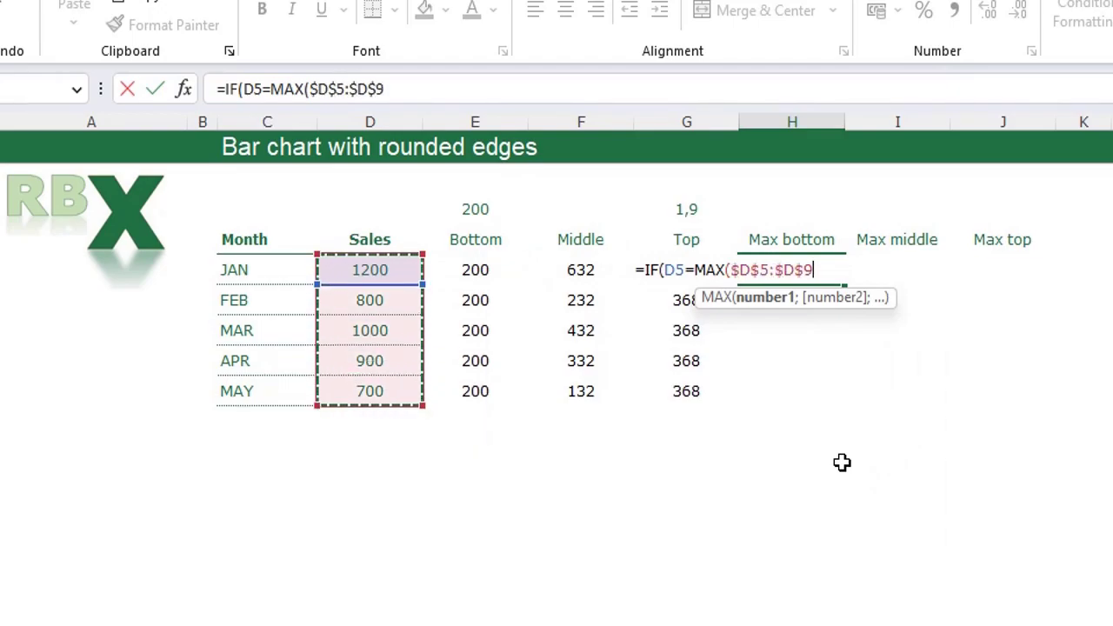
# - Complete JAN's Max bottom formula to return E5 when the test is true and NA() otherwise
pyautogui.write(');')
pyautogui.press('Left')
pyautogui.press('Left')
pyautogui.press('Left')
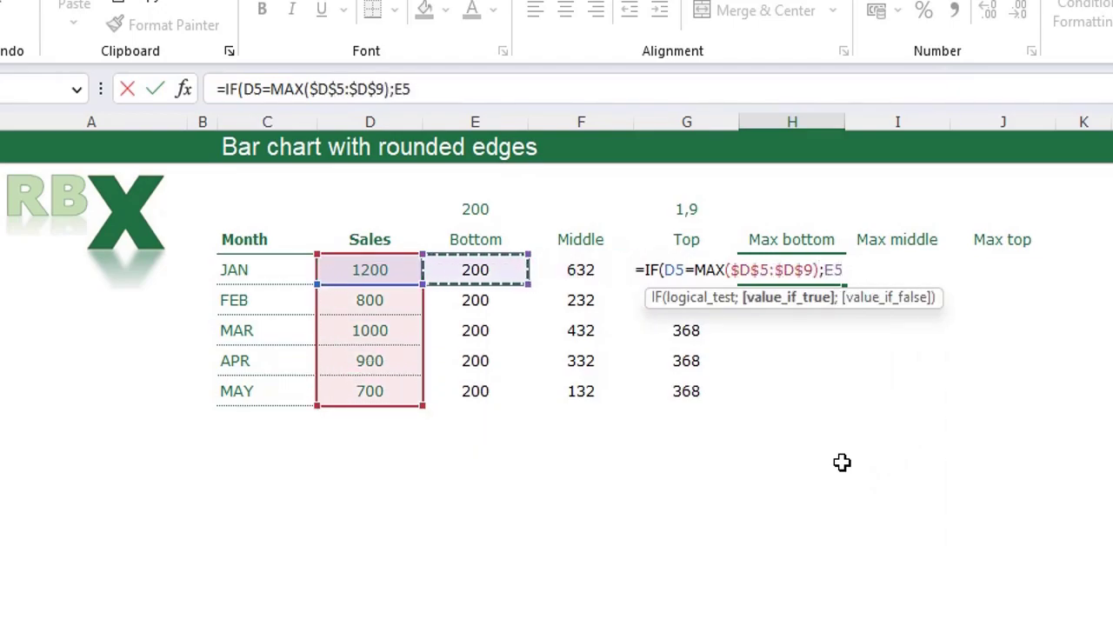
pyautogui.write(';NA')
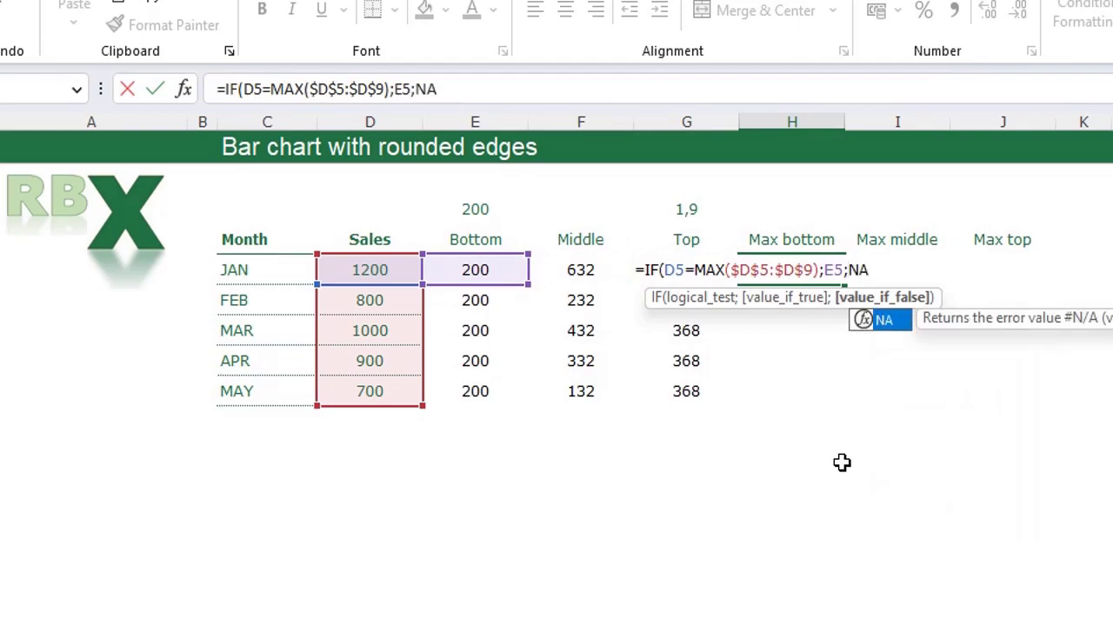
pyautogui.write('())')
pyautogui.press('Return')
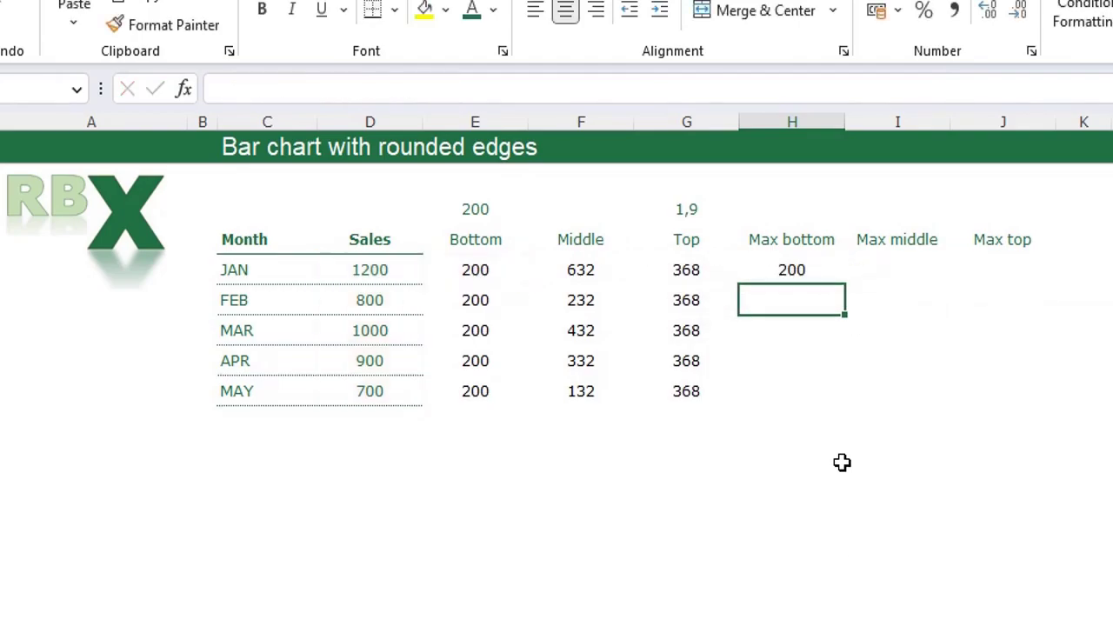
# - Begin an IF formula in JAN's Max middle cell with the test D5=MAX($D$5:$D$9)
pyautogui.press('Up')
pyautogui.press('Right')
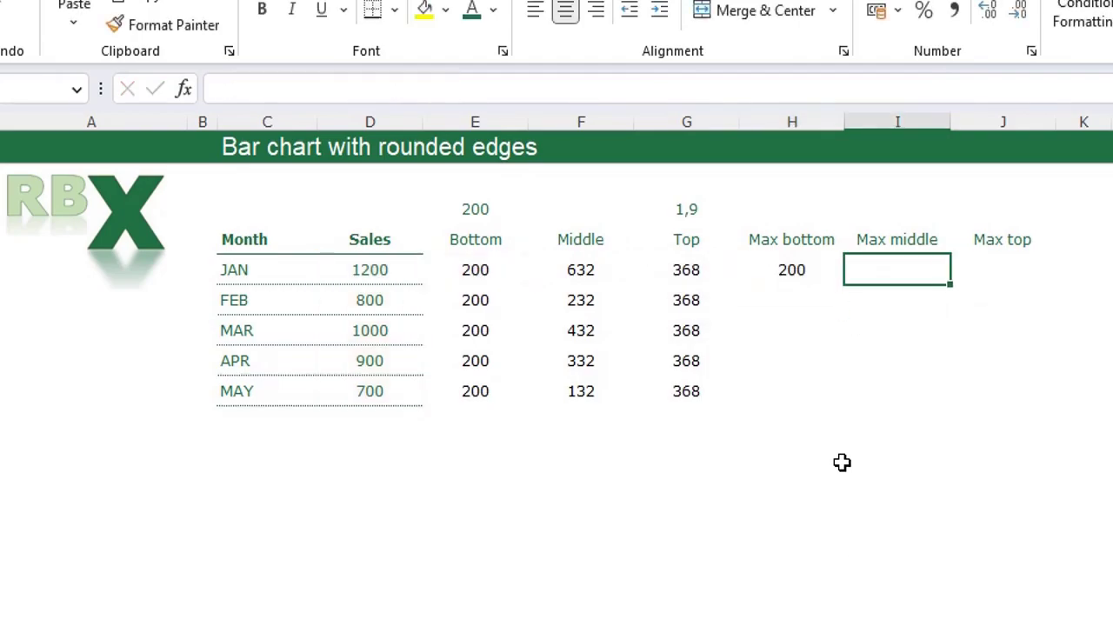
pyautogui.write('=I')
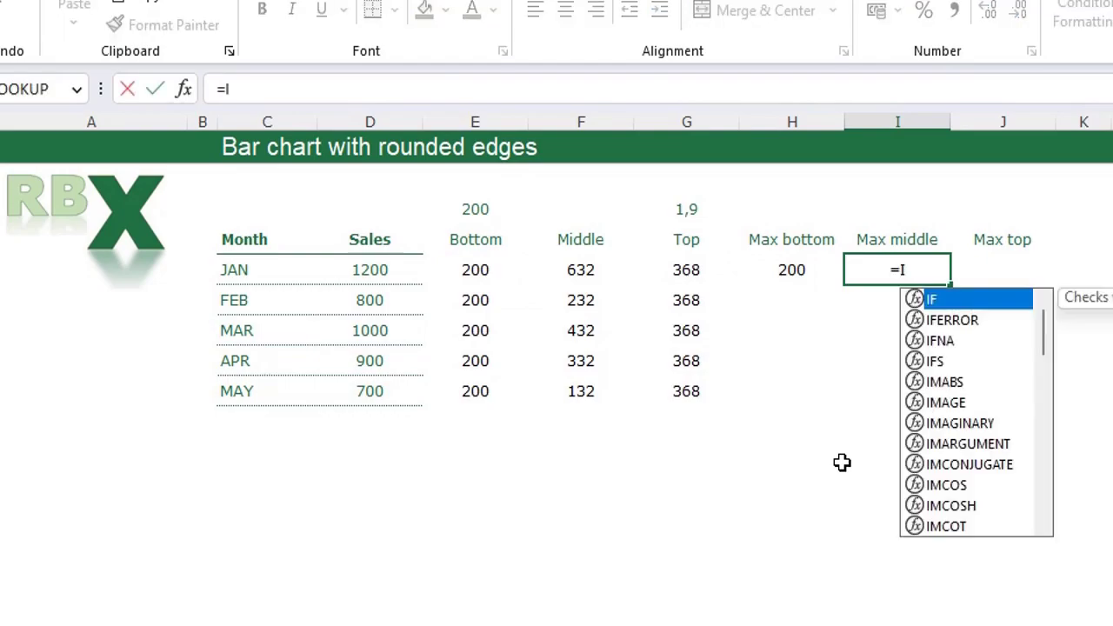
pyautogui.write('F(')
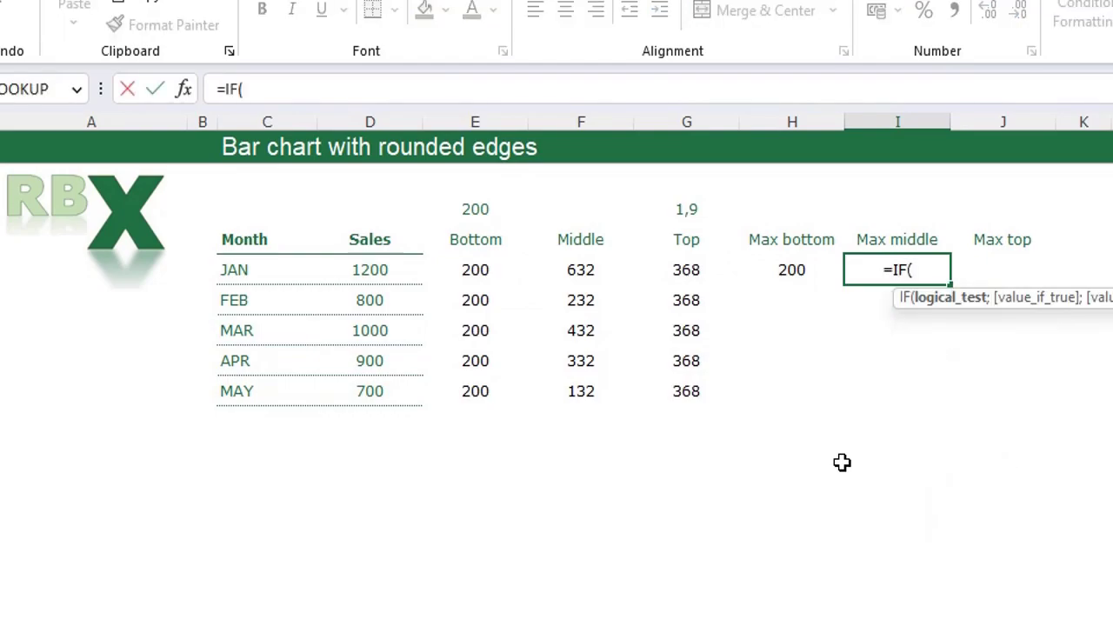
pyautogui.press('Left')
pyautogui.press('Left')
pyautogui.press('Left')
pyautogui.press('Left')
pyautogui.press('Left')
pyautogui.press('Left')
pyautogui.press('Right')
pyautogui.write('=')
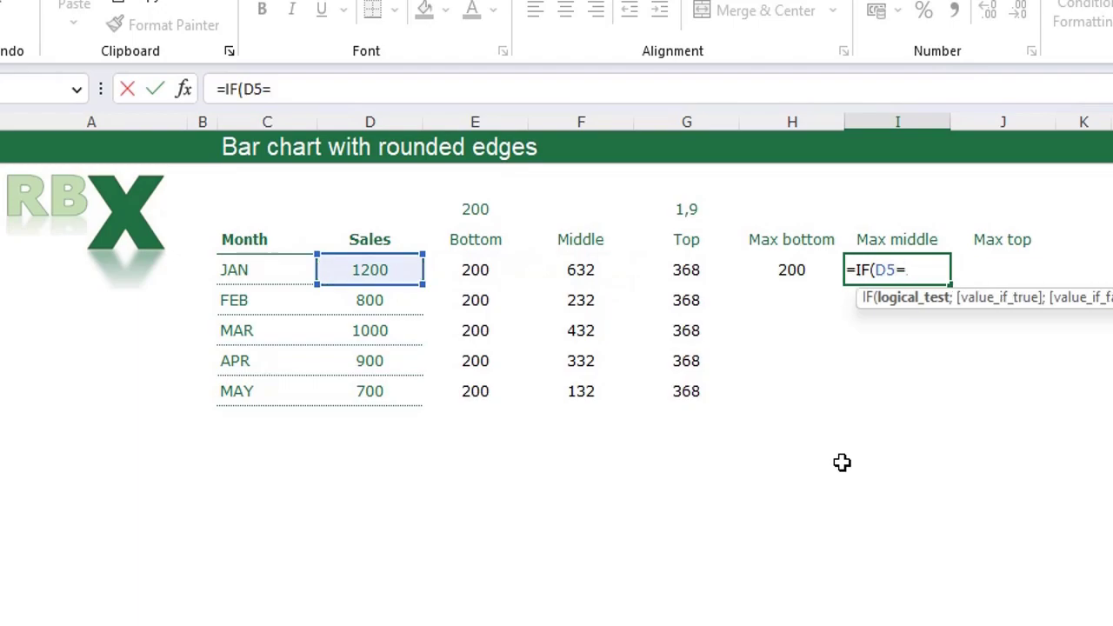
pyautogui.write('MAX(')
pyautogui.press('Left')
pyautogui.press('Left')
pyautogui.press('Left')
pyautogui.press('Left')
pyautogui.press('Left')
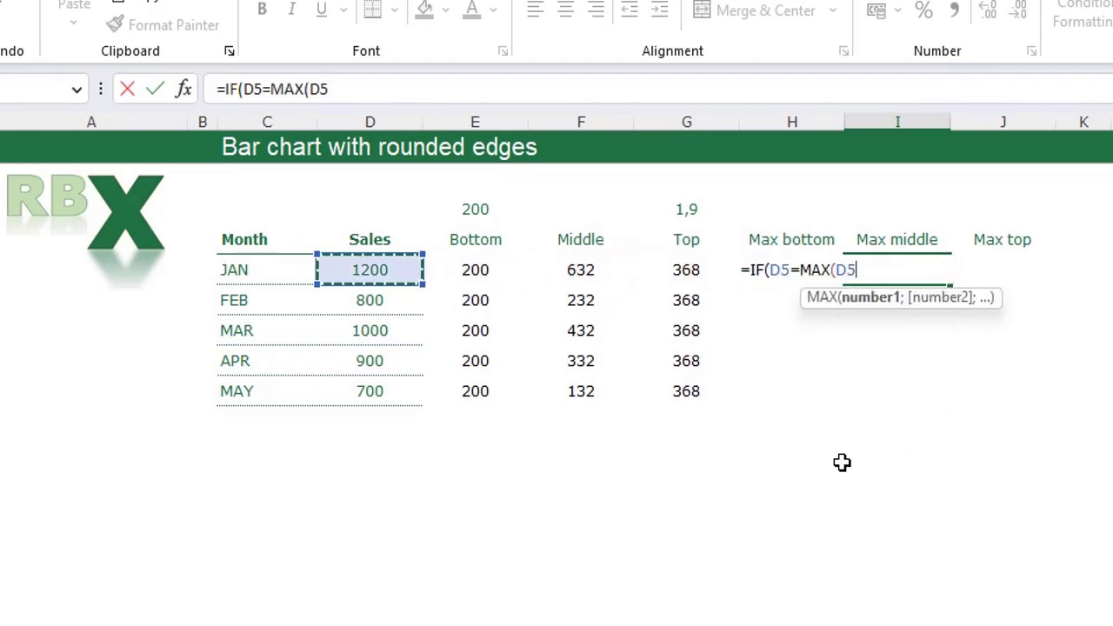
pyautogui.hotkey('shift', 'Down')
pyautogui.hotkey('shift', 'Down')
pyautogui.hotkey('shift', 'Down')
pyautogui.hotkey('shift', 'Down')
pyautogui.press('F4')
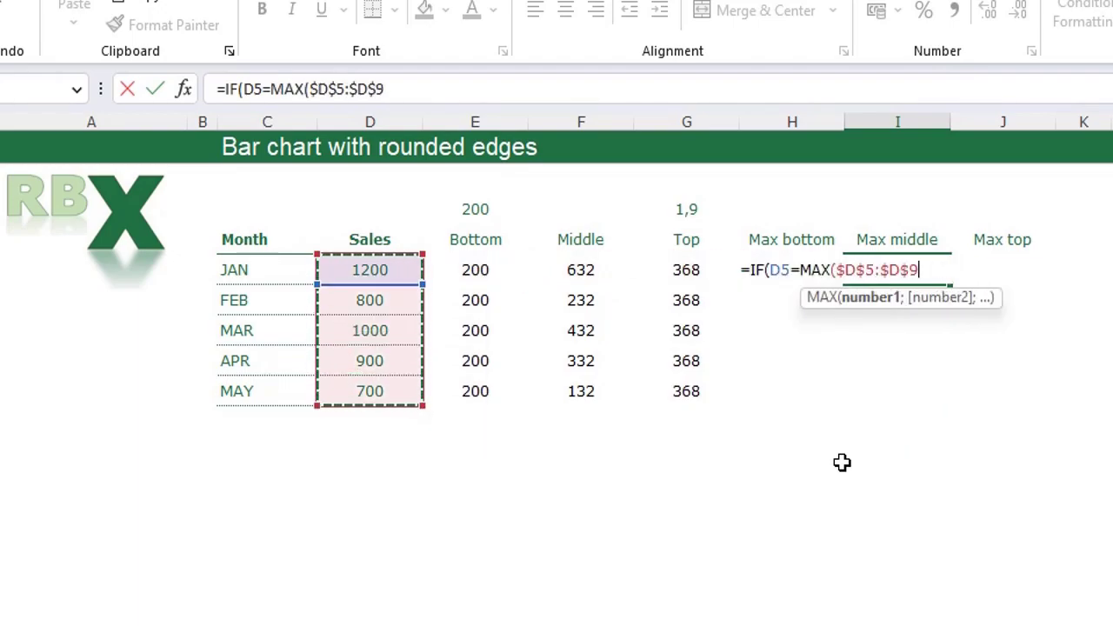
pyautogui.write(')')
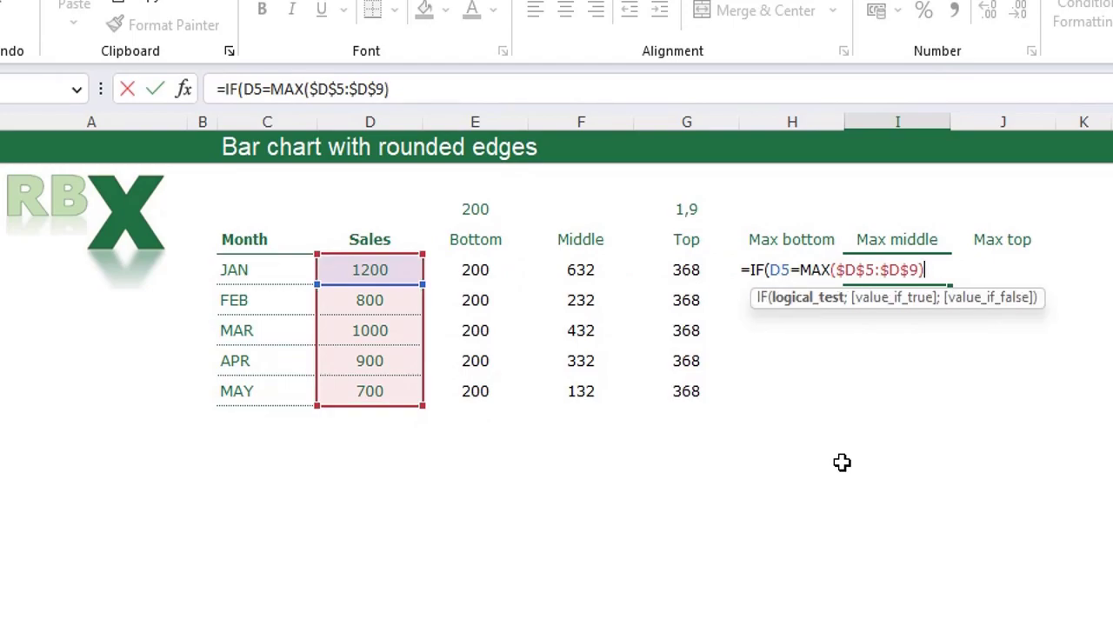
# - Finish JAN's Max middle formula with F5 as the true value and NA() as the false value
pyautogui.write(';')
pyautogui.press('Left')
pyautogui.press('Left')
pyautogui.press('Left')
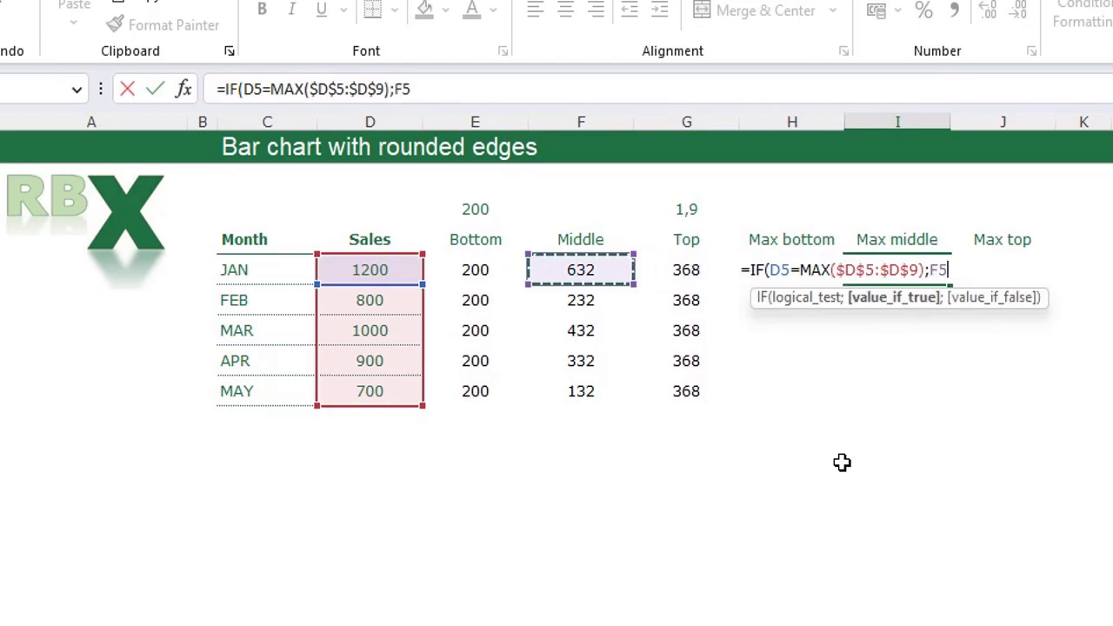
pyautogui.write(';NA())')
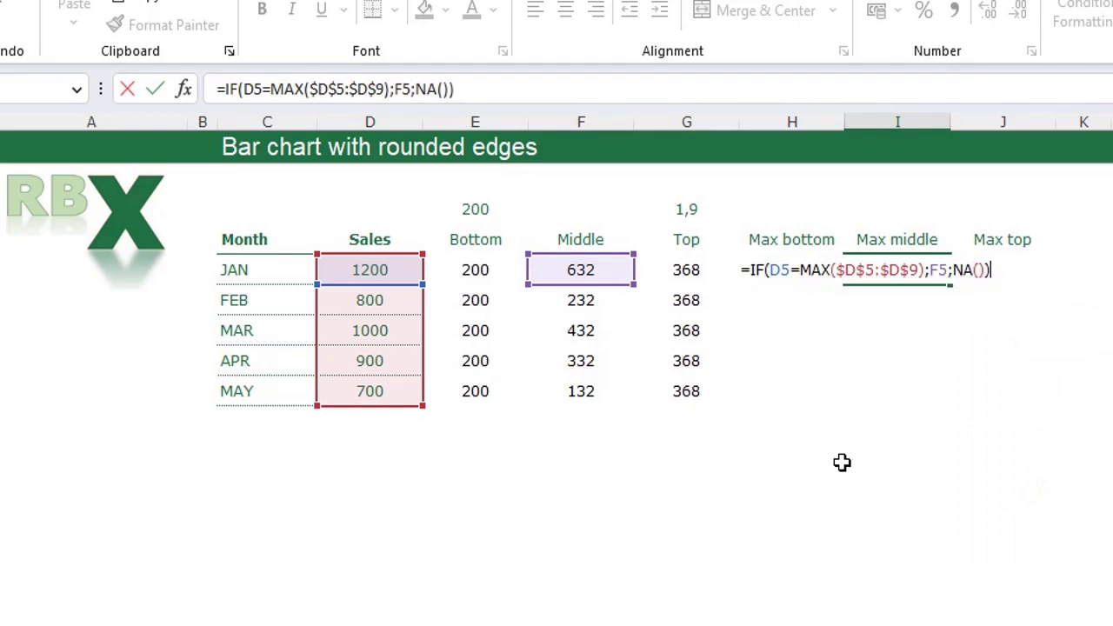
pyautogui.press('Return')
# - Begin an IF formula in JAN's Max top cell with the test D5=MAX($D$5:$D$9)
pyautogui.press('Up')
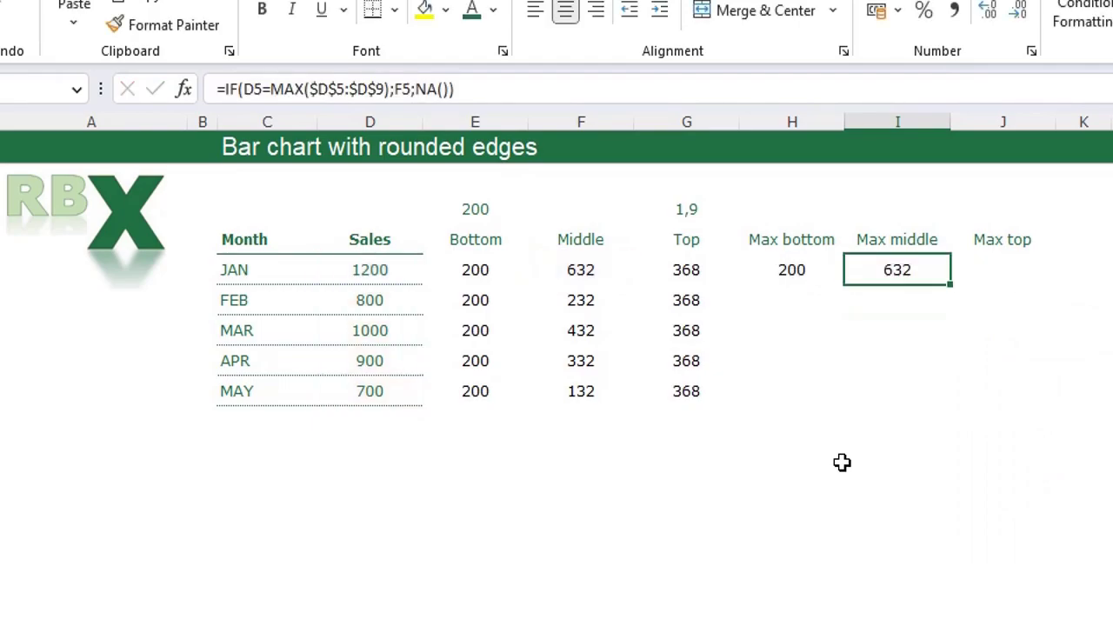
pyautogui.press('Right')
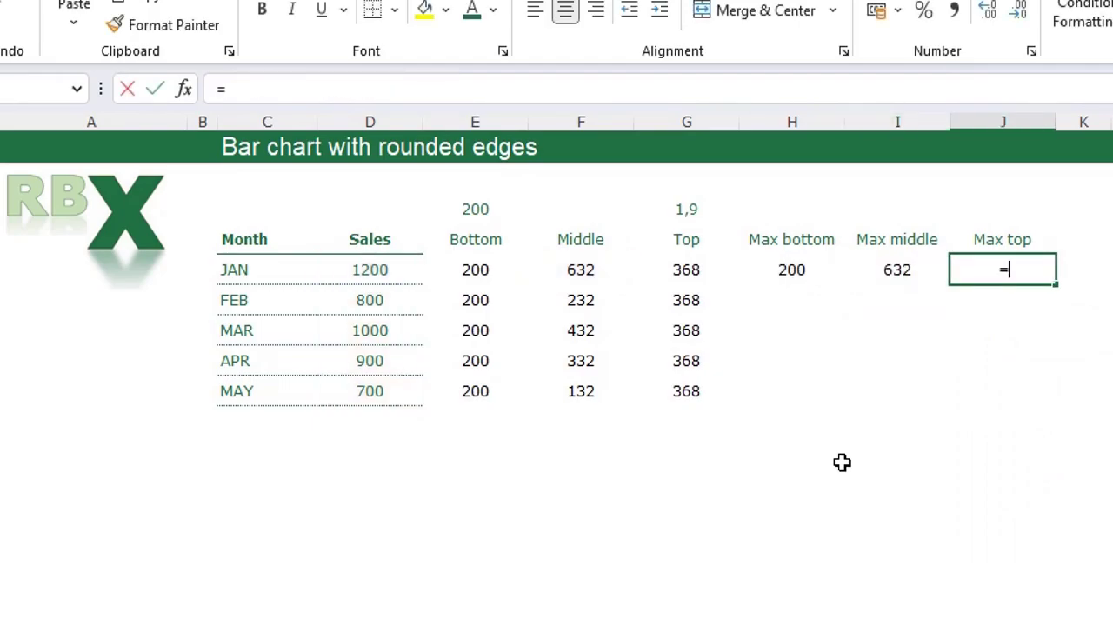
pyautogui.write('=IF(')
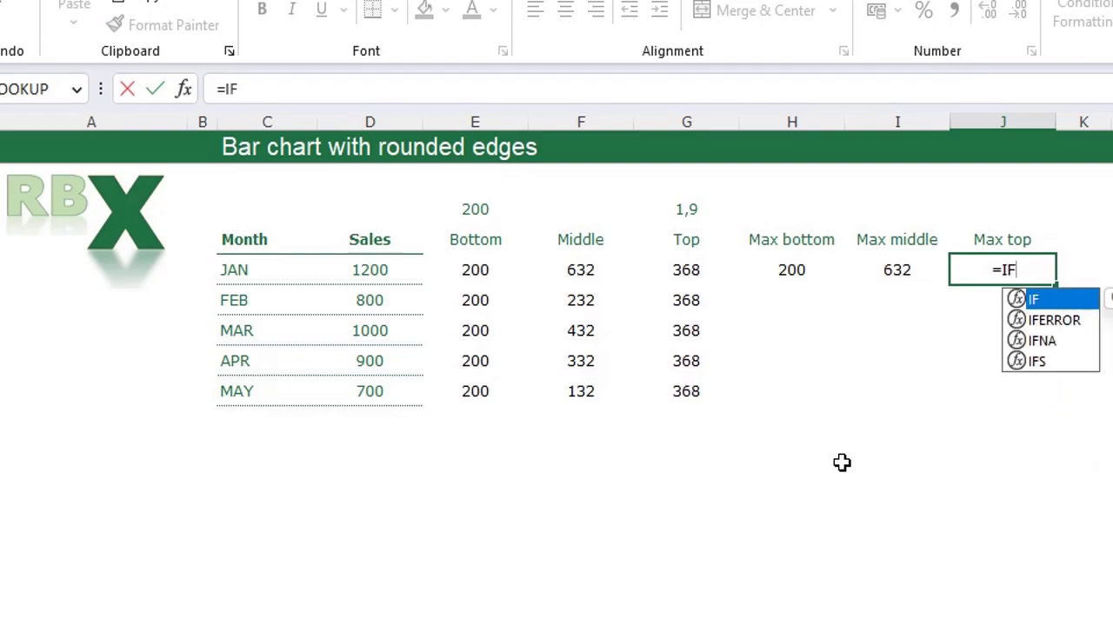
pyautogui.press('Left')
pyautogui.press('Left')
pyautogui.press('Left')
pyautogui.press('Left')
pyautogui.press('Left')
pyautogui.press('Left')
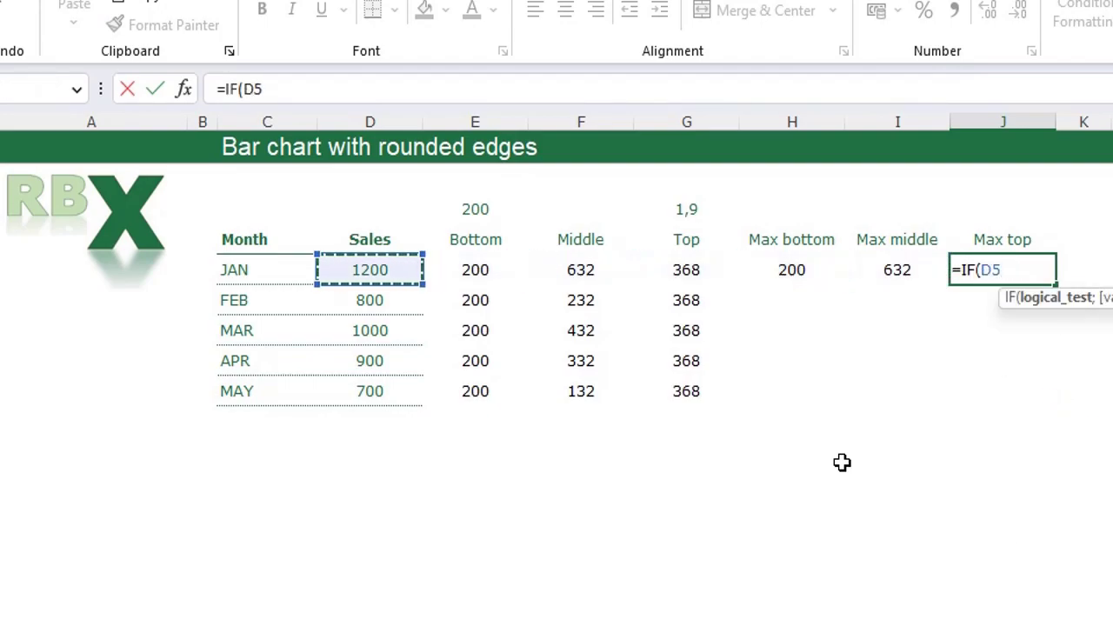
pyautogui.write('=MAX(')
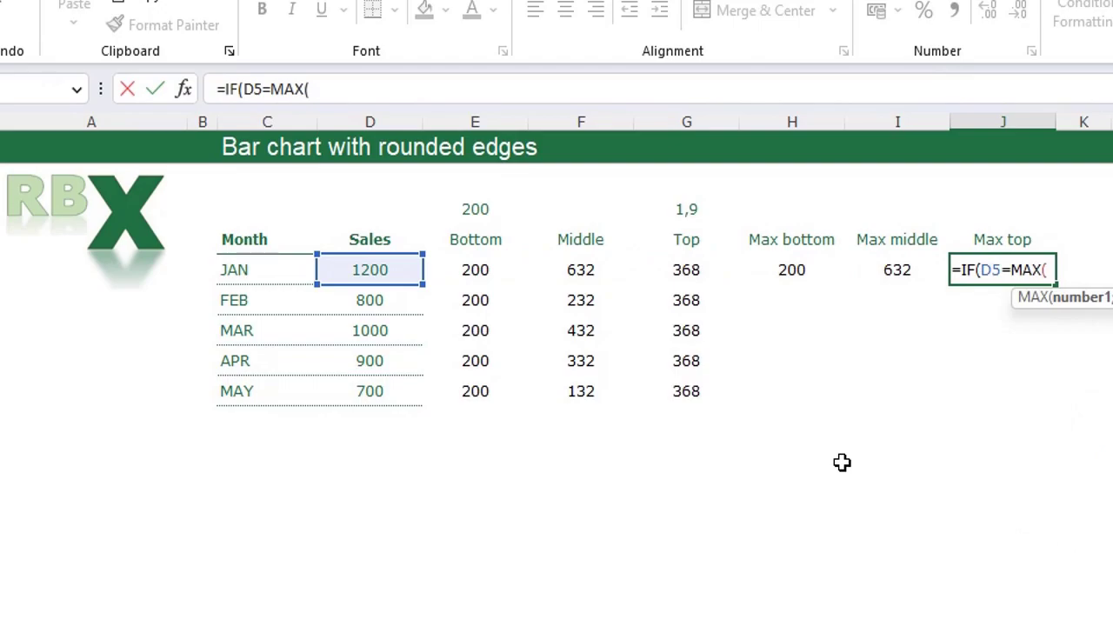
pyautogui.press('Left')
pyautogui.press('Left')
pyautogui.press('Left')
pyautogui.press('Left')
pyautogui.press('Left')
pyautogui.press('Left')
pyautogui.hotkey('shift', 'Down')
pyautogui.hotkey('shift', 'Down')
pyautogui.hotkey('shift', 'Down')
pyautogui.hotkey('shift', 'Down')
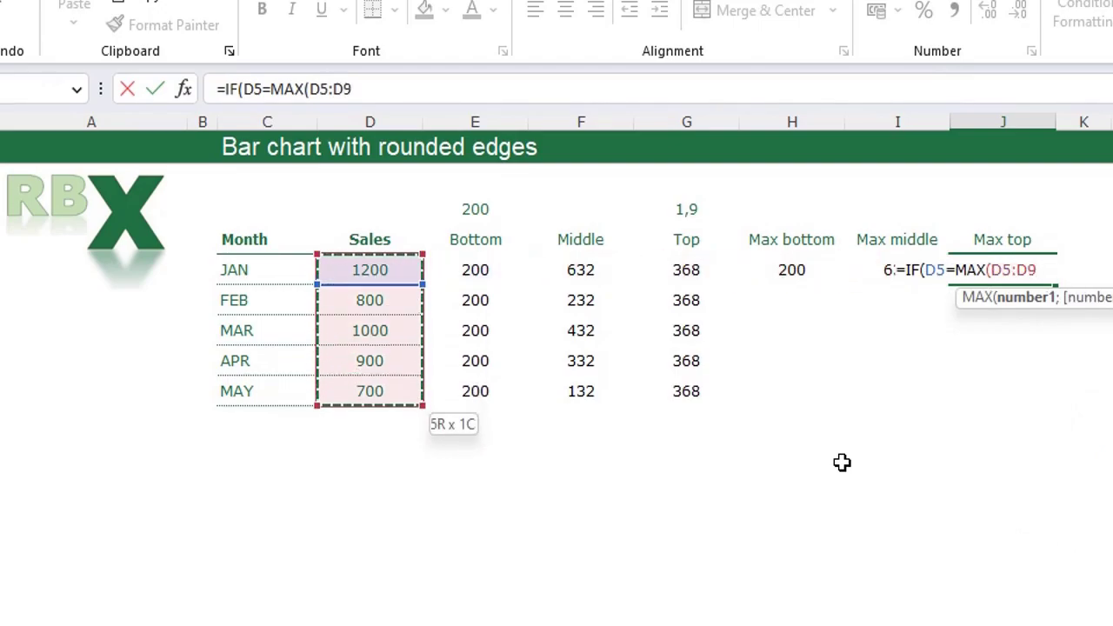
pyautogui.press('F4')
pyautogui.write(');')
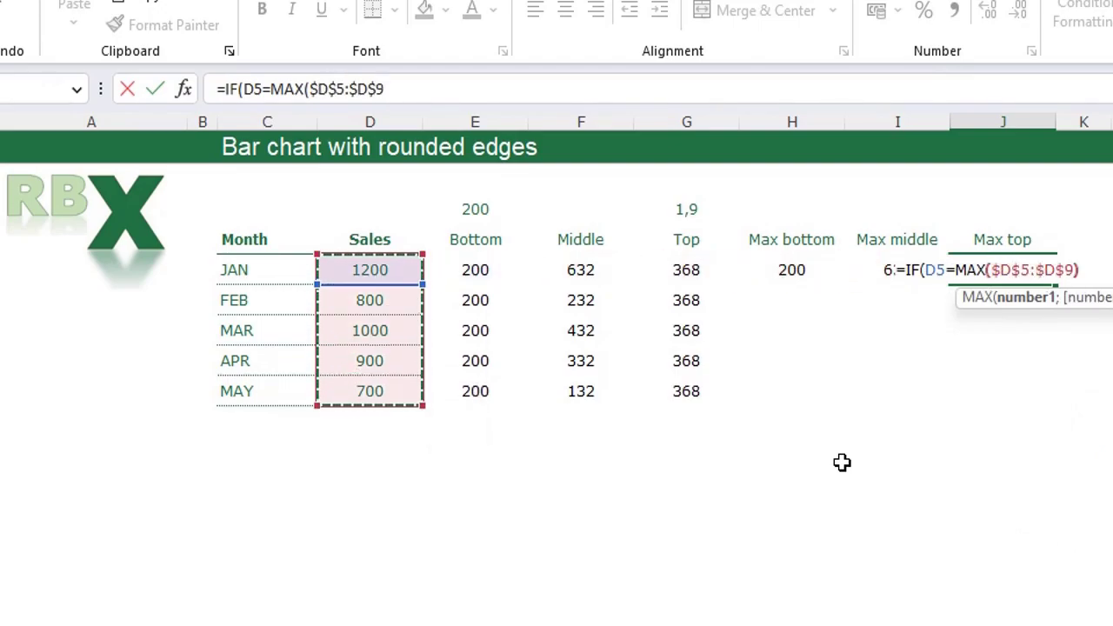
# - Complete JAN's Max top formula with G5 as the true value and NA() as the false value
pyautogui.press('Left')
pyautogui.press('Left')
pyautogui.press('Left')
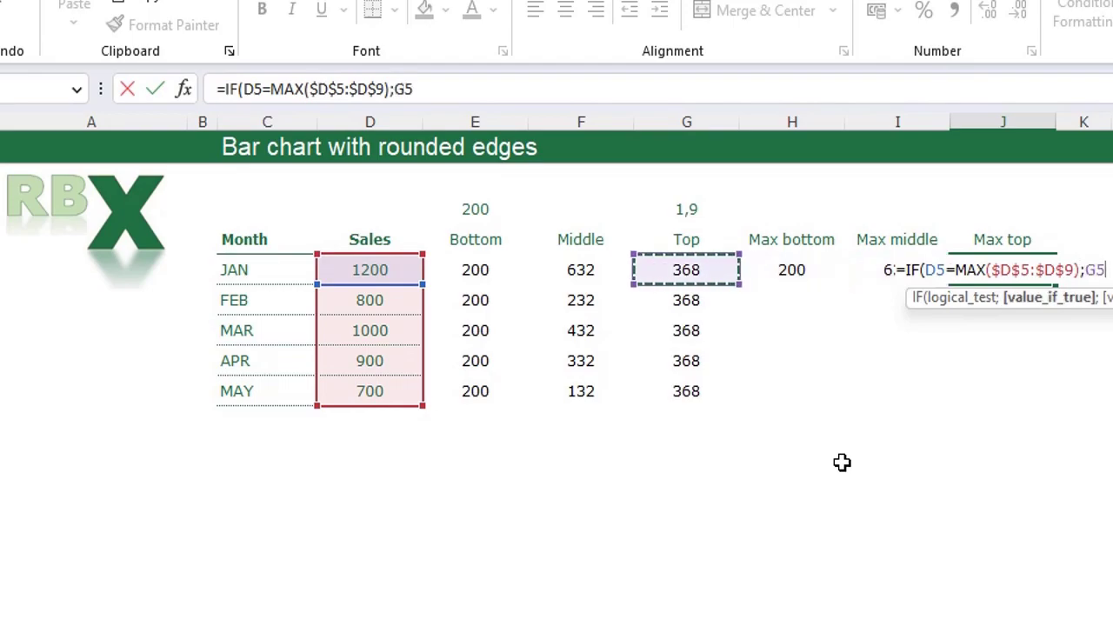
pyautogui.write(';NA())')
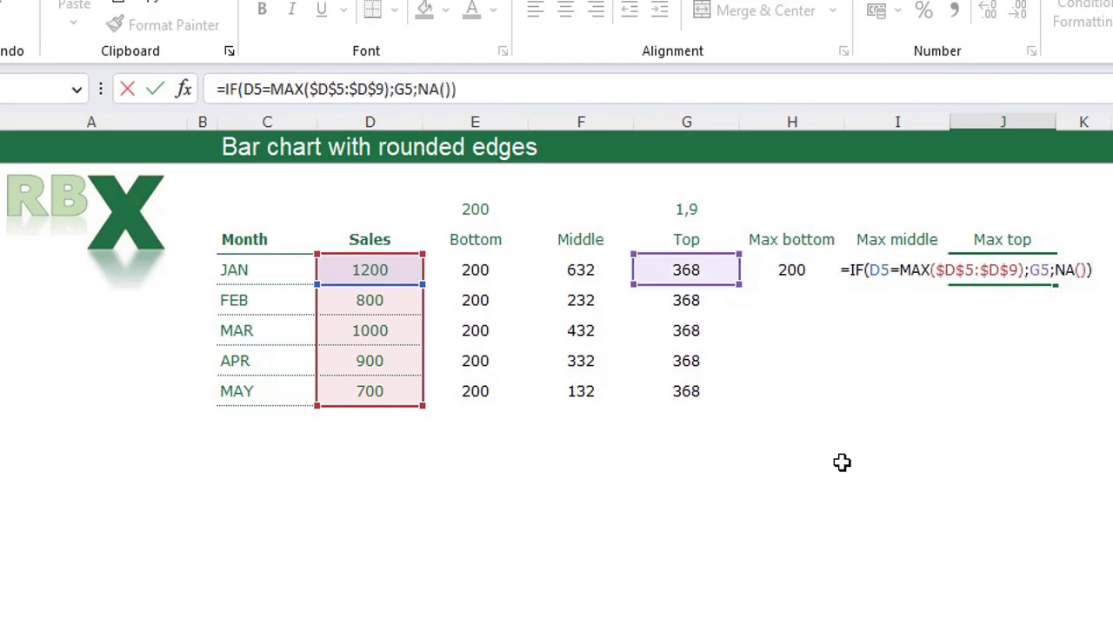
pyautogui.press('Return')
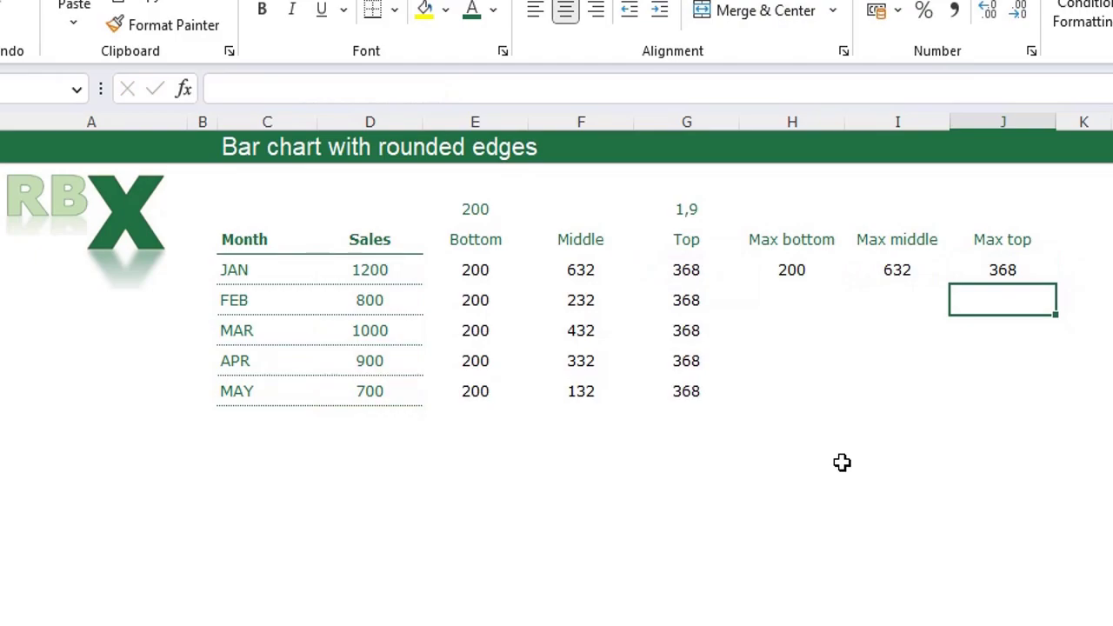
# - Fill JAN's Max bottom, Max middle and Max top formulas down through MAY
pyautogui.moveTo(794, 258); pyautogui.dragTo(1039, 410)
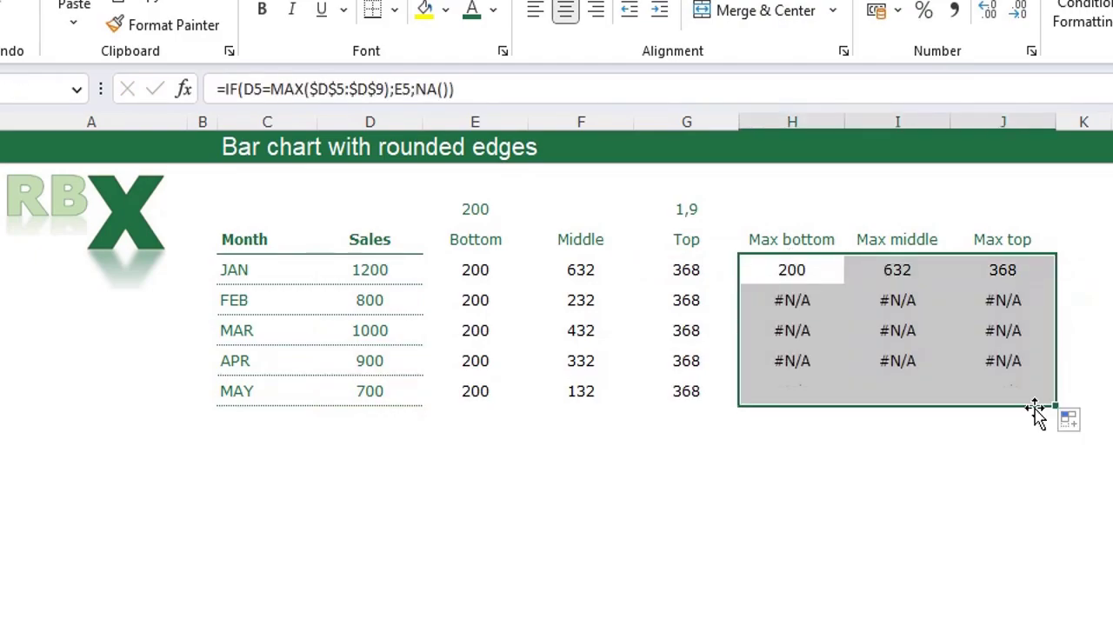
pyautogui.click(919, 501)
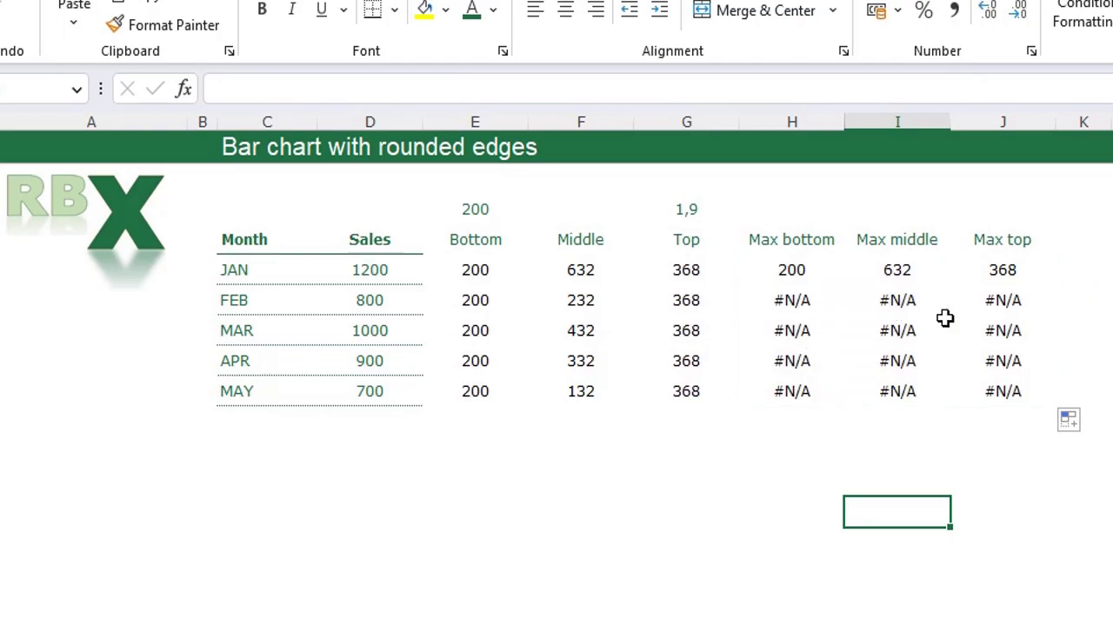
pyautogui.click(797, 271)
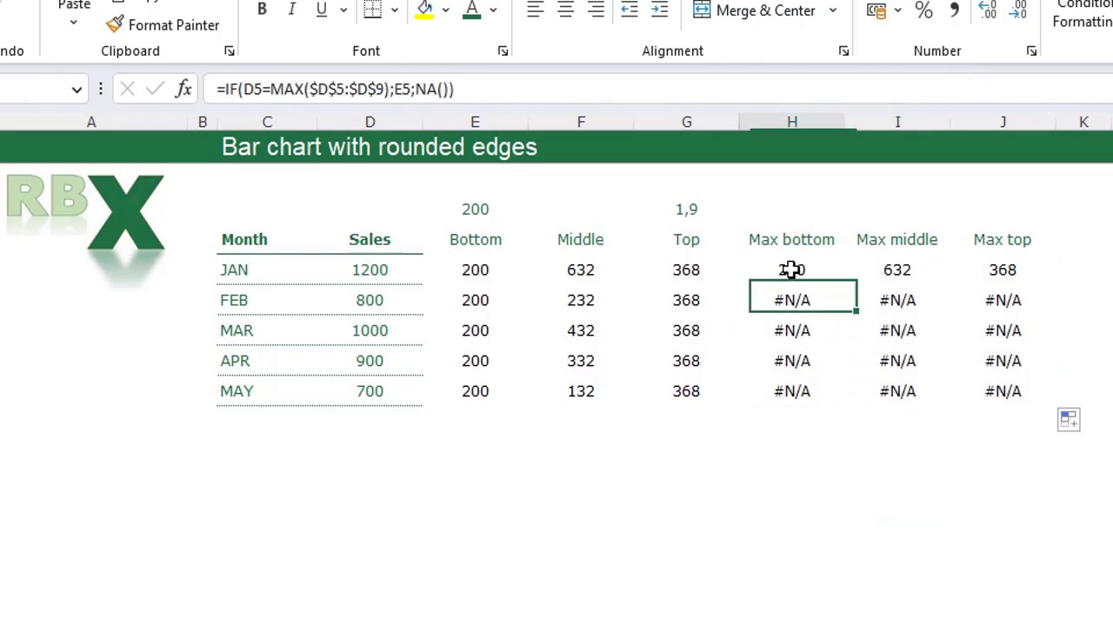
pyautogui.click(382, 269)
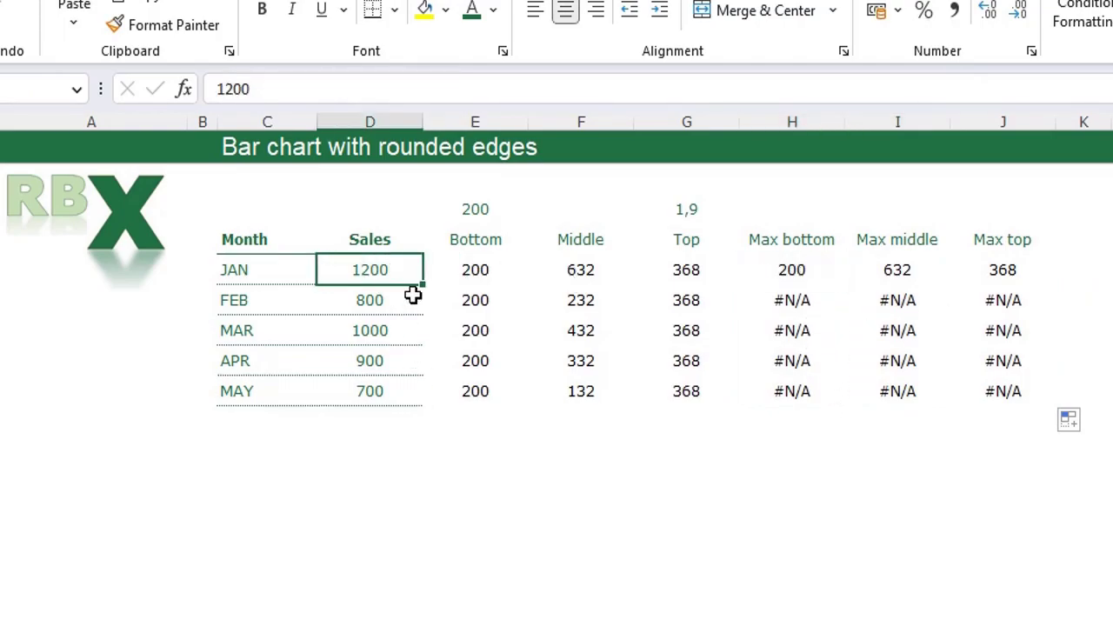
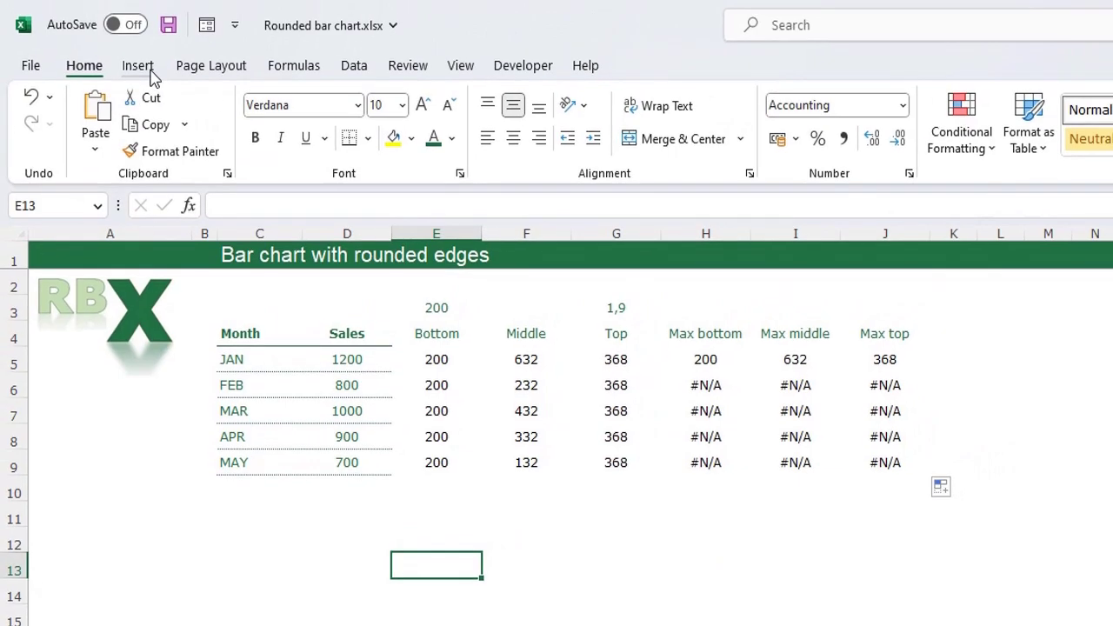
# - Insert an empty 2-D stacked column chart, place it directly below the table and widen it slightly
pyautogui.click(140, 66)
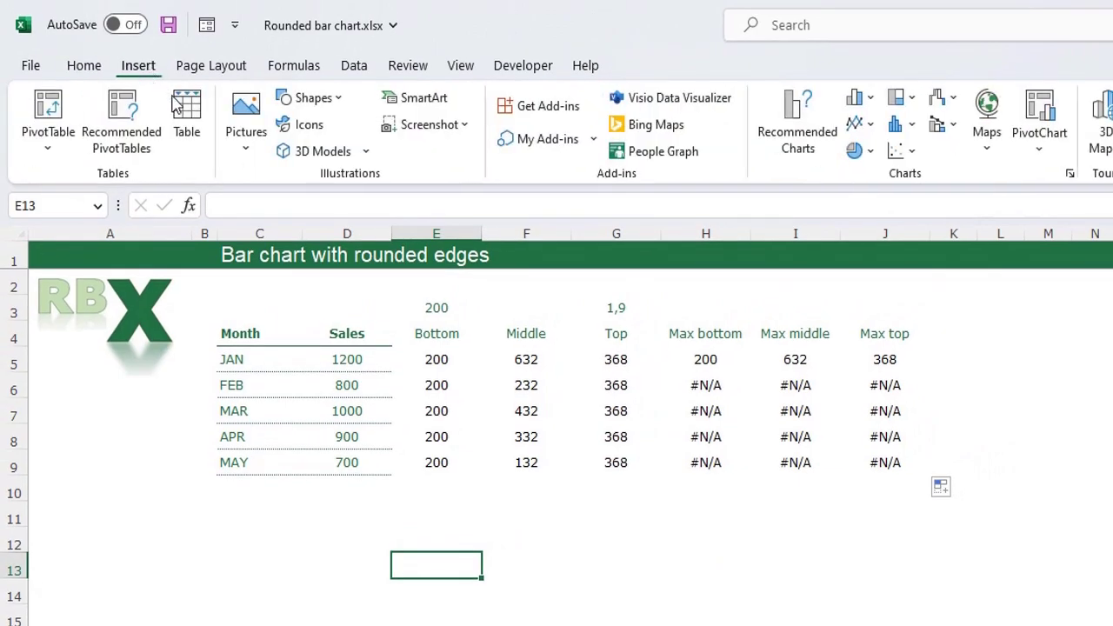
pyautogui.click(861, 101)
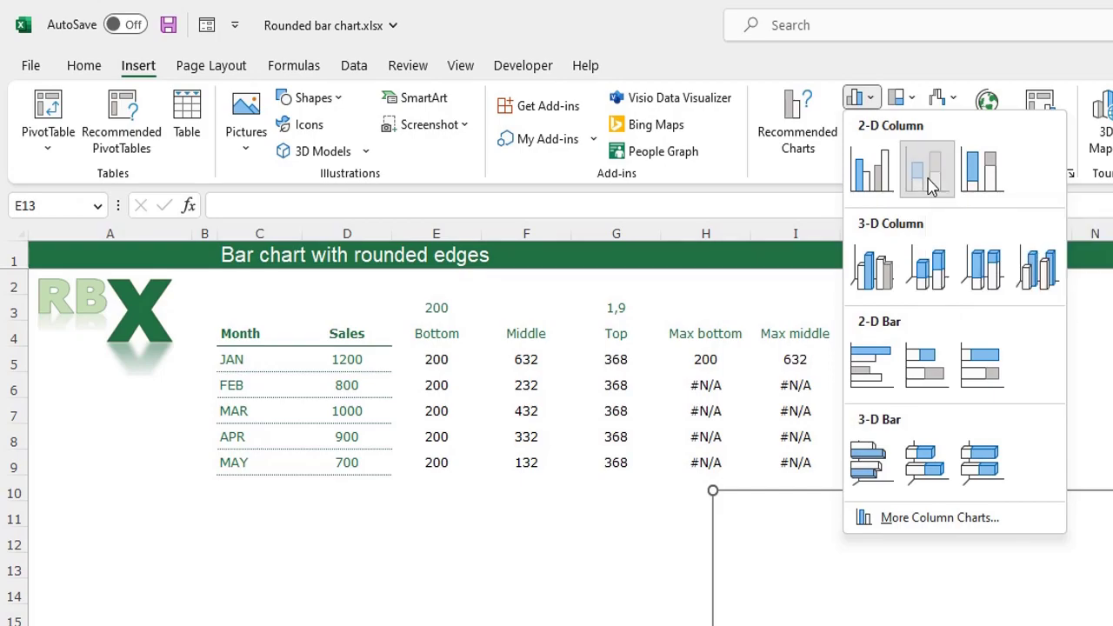
pyautogui.click(928, 179)
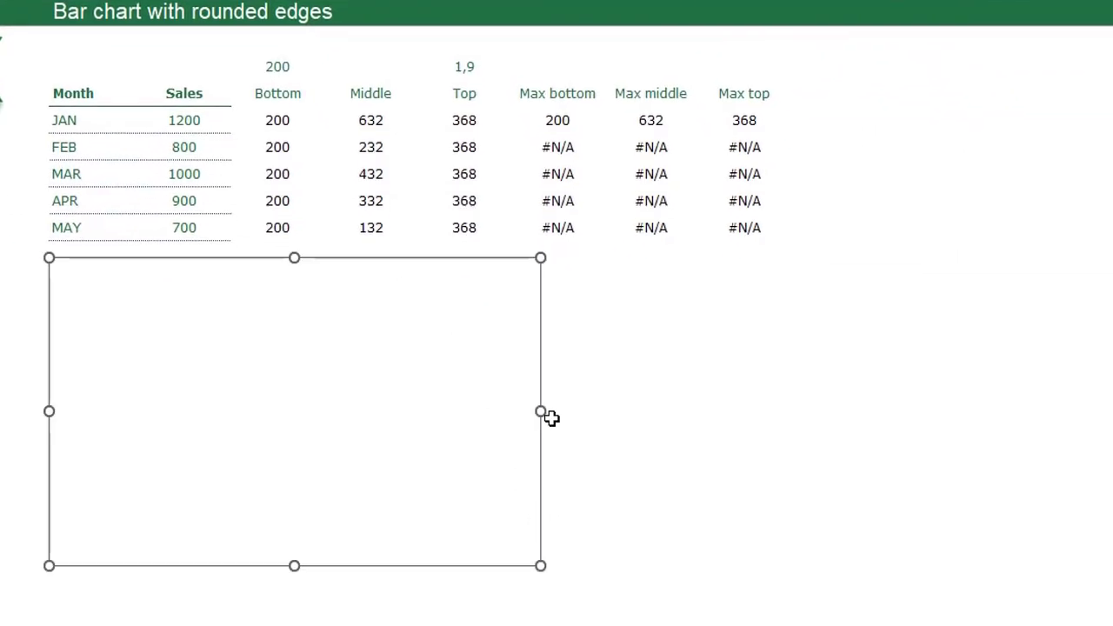
pyautogui.moveTo(539, 410); pyautogui.dragTo(559, 410)
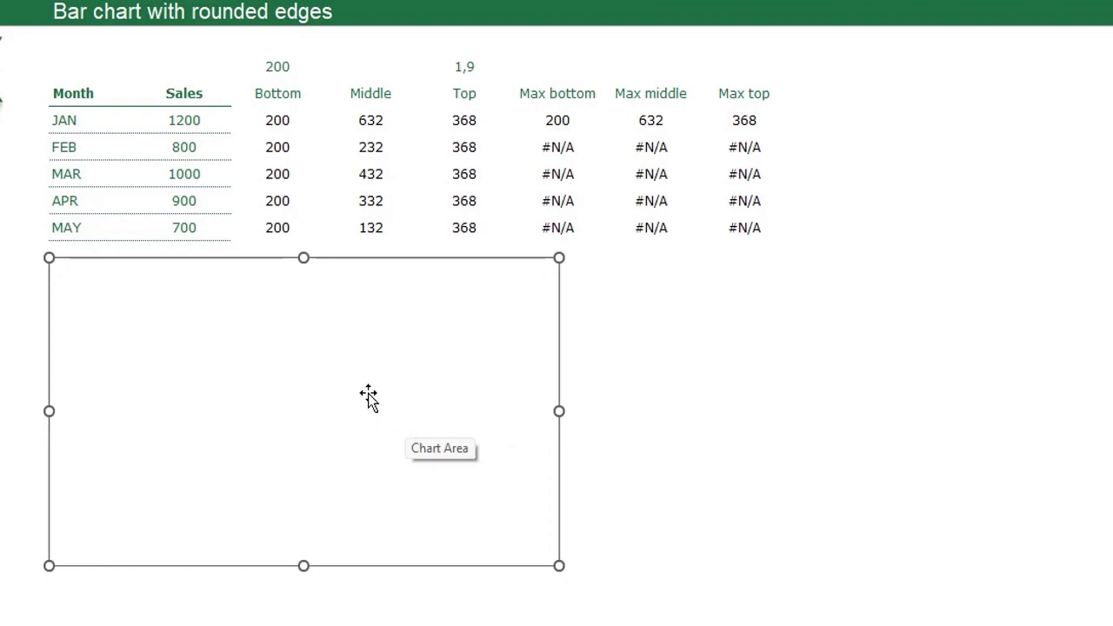
# - Open the chart's data source selection and add a series named from the Bottom header E4 with values E5:E9
pyautogui.rightClick(343, 318)
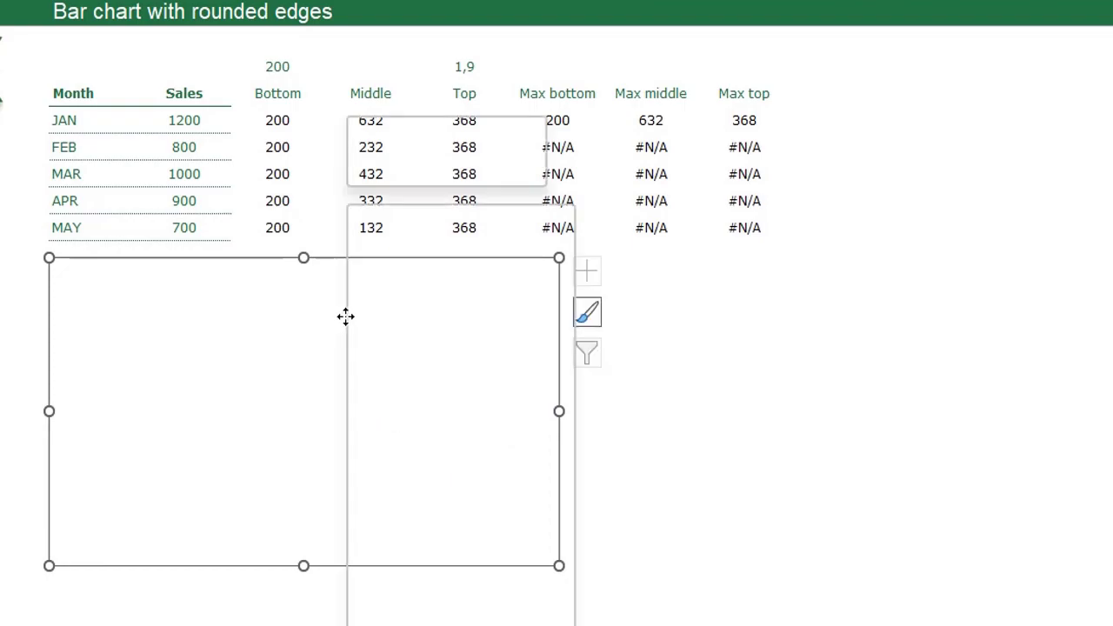
pyautogui.click(452, 516)
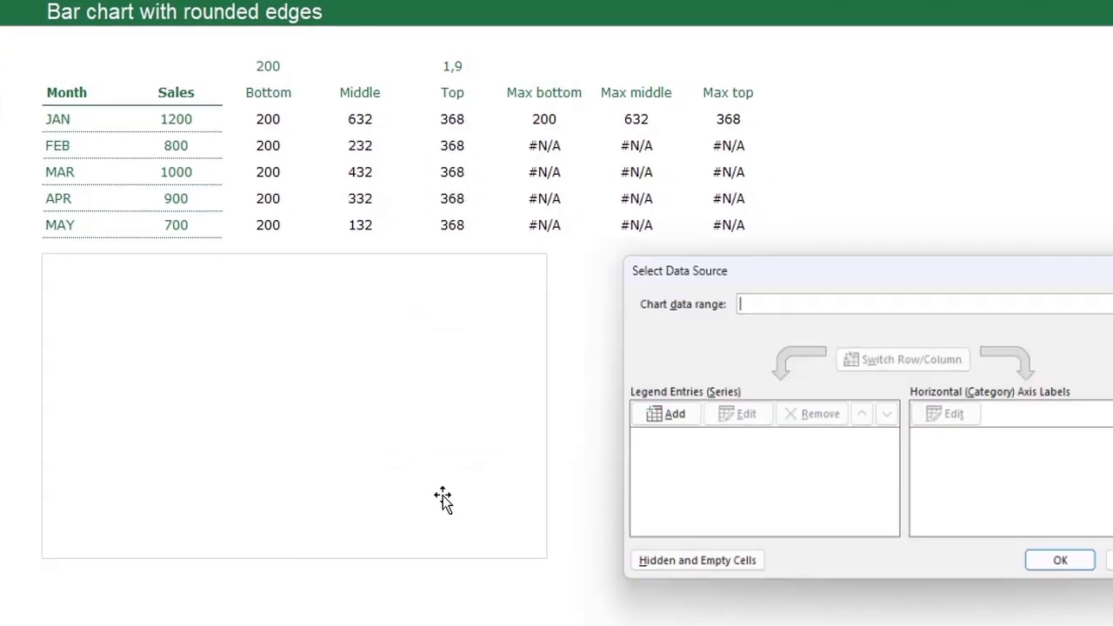
pyautogui.click(588, 390)
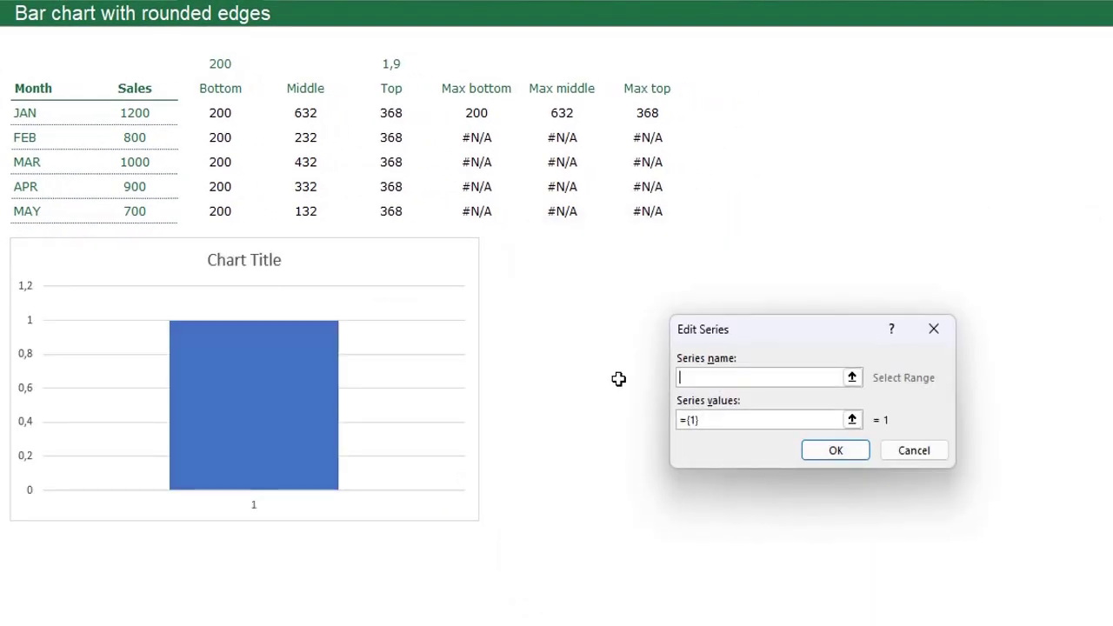
pyautogui.click(206, 88)
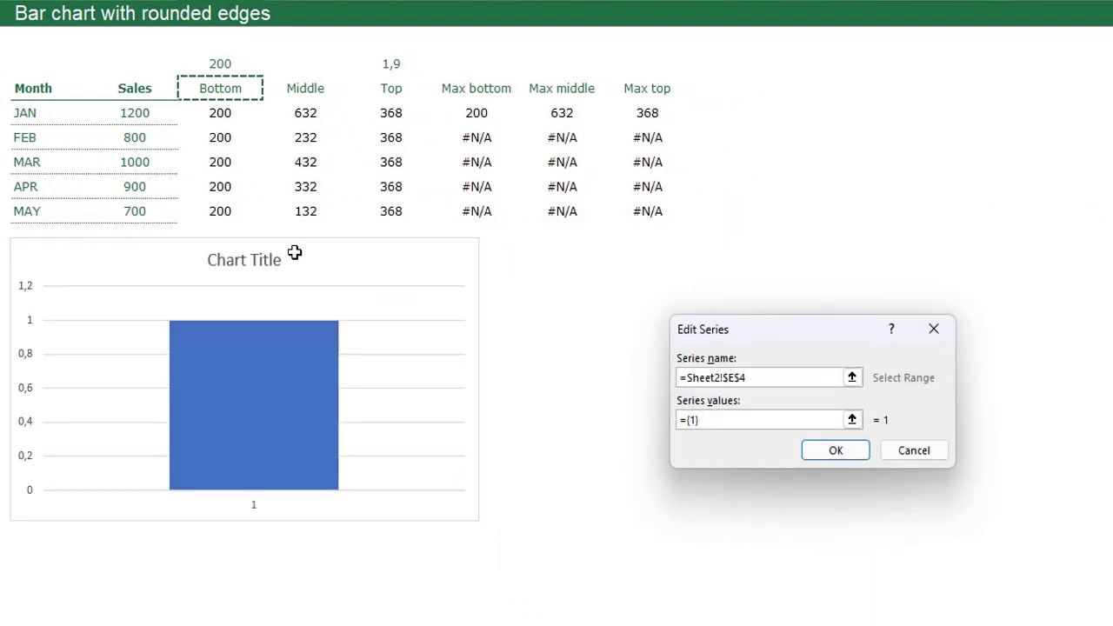
pyautogui.click(710, 418)
pyautogui.moveTo(710, 418); pyautogui.dragTo(626, 410)
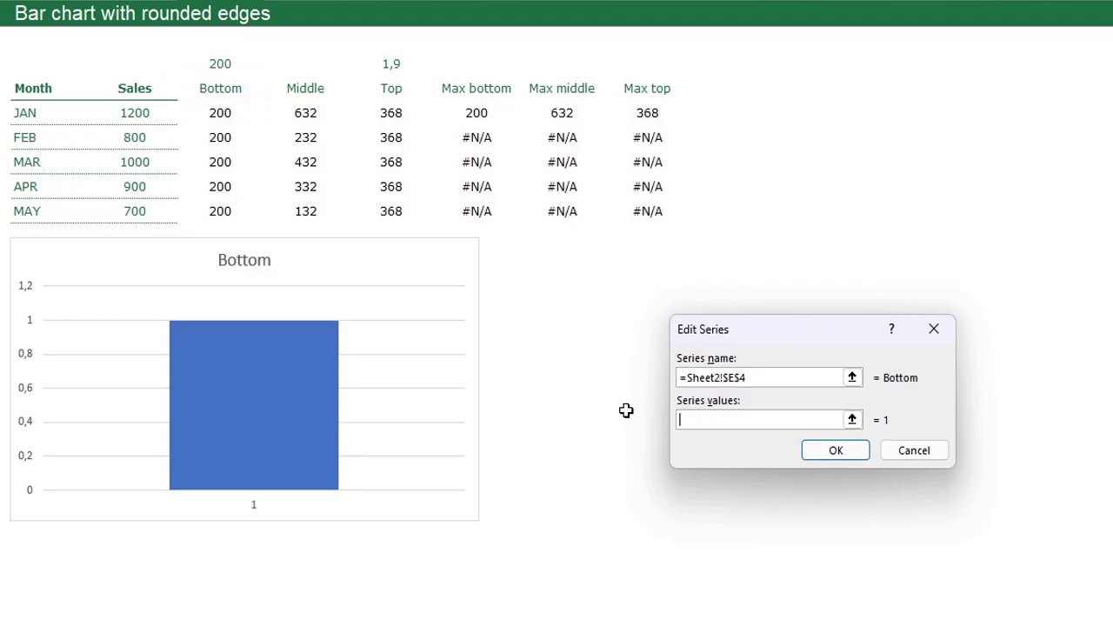
pyautogui.moveTo(224, 113); pyautogui.dragTo(222, 209)
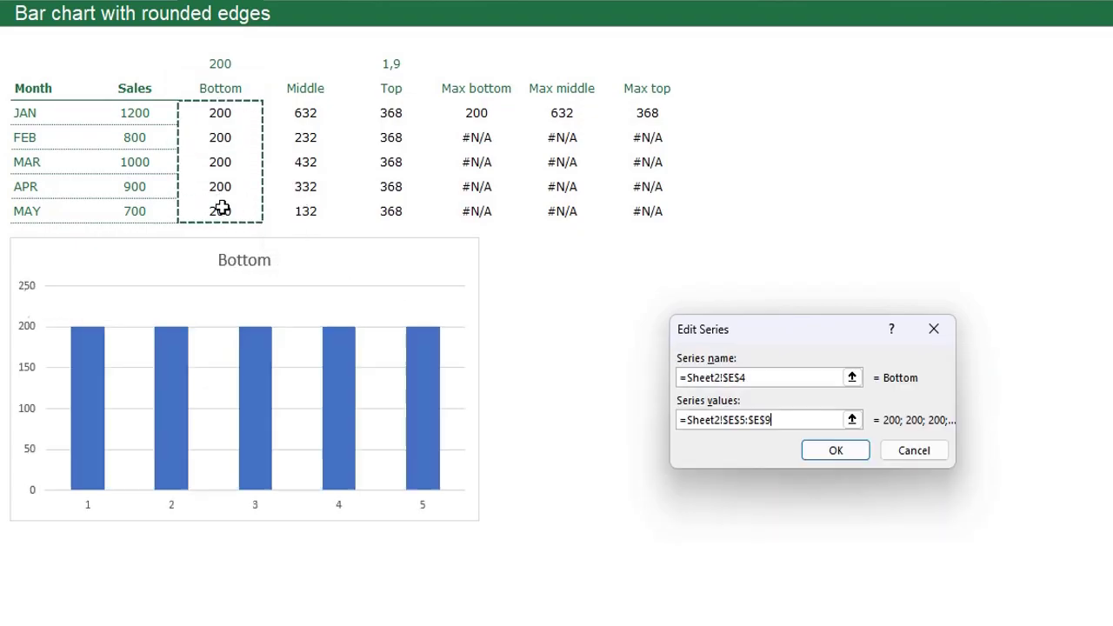
pyautogui.press('Return')
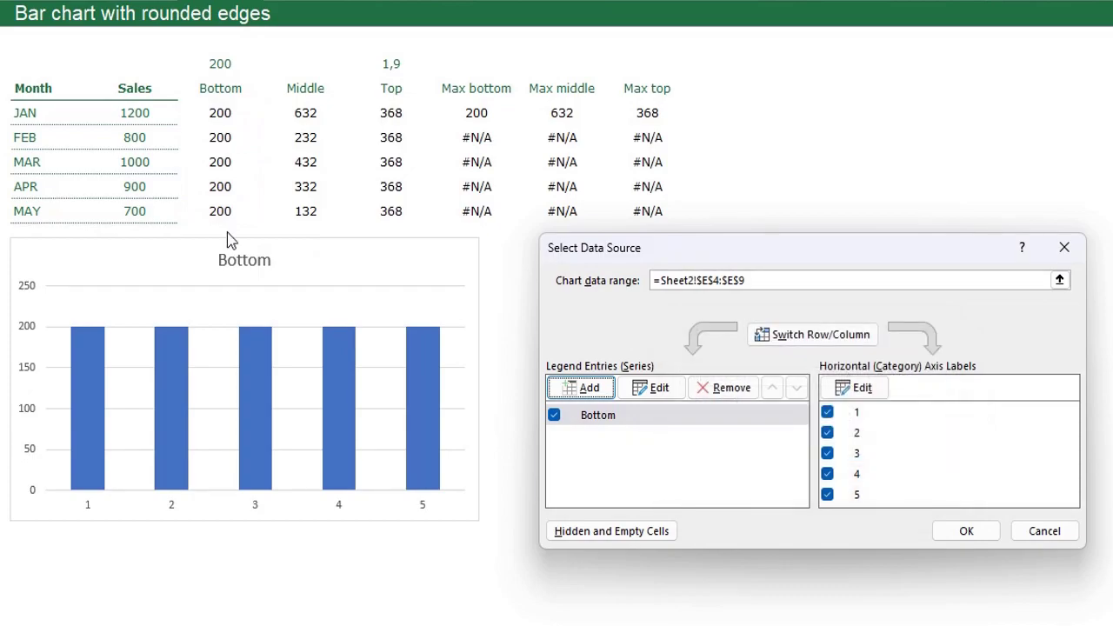
# - Add a second chart series named from the Middle header F4 with values F5:F9
pyautogui.click(588, 389)
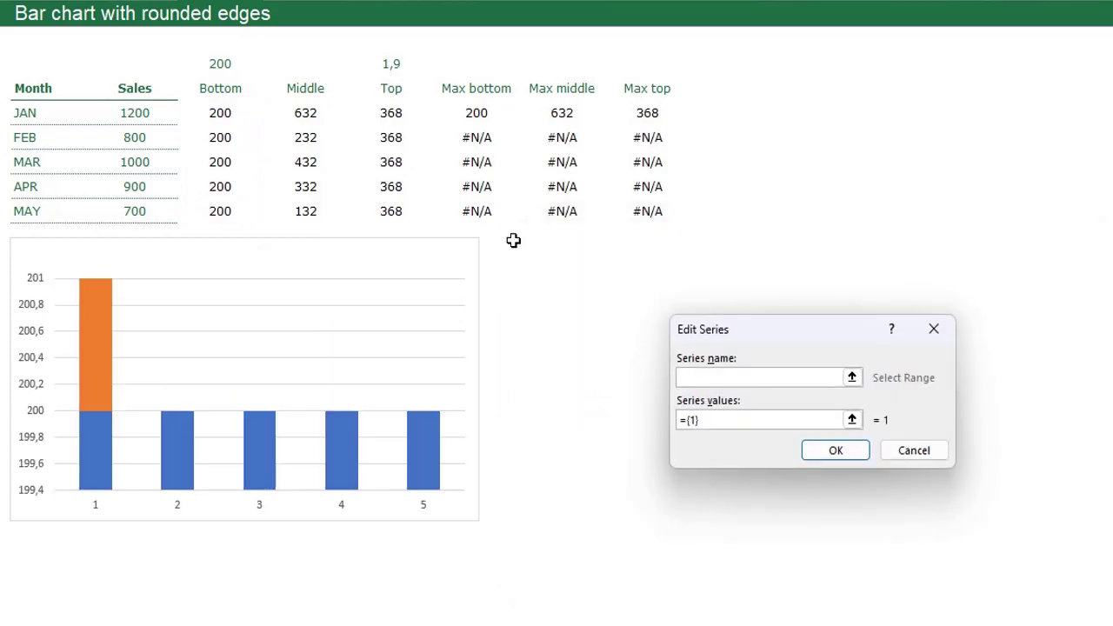
pyautogui.click(301, 81)
pyautogui.click(727, 420)
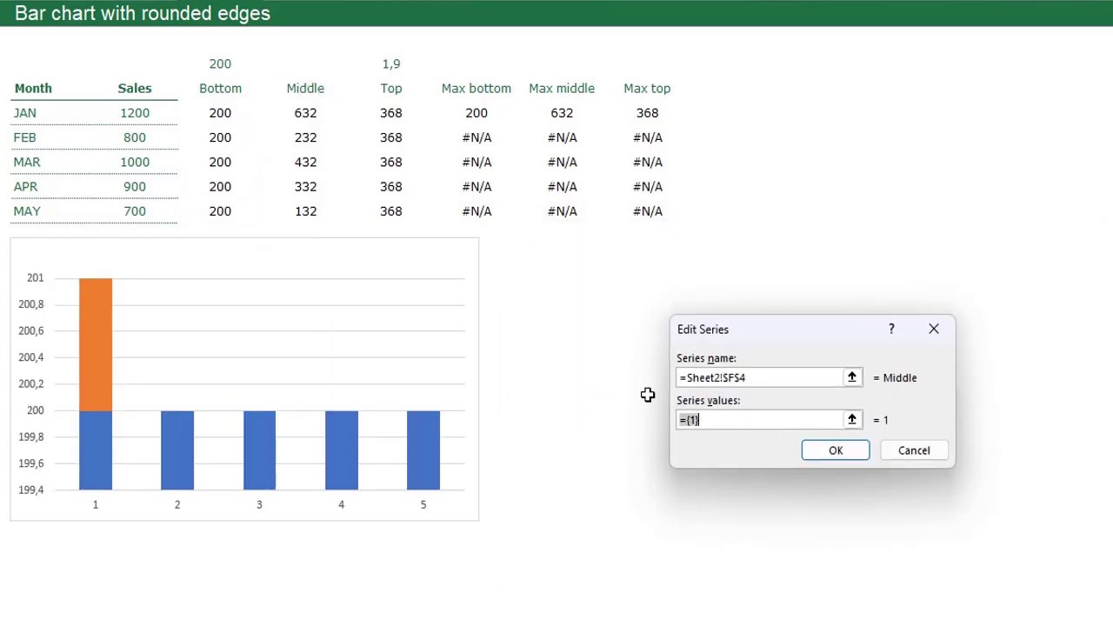
pyautogui.moveTo(302, 116); pyautogui.dragTo(299, 204)
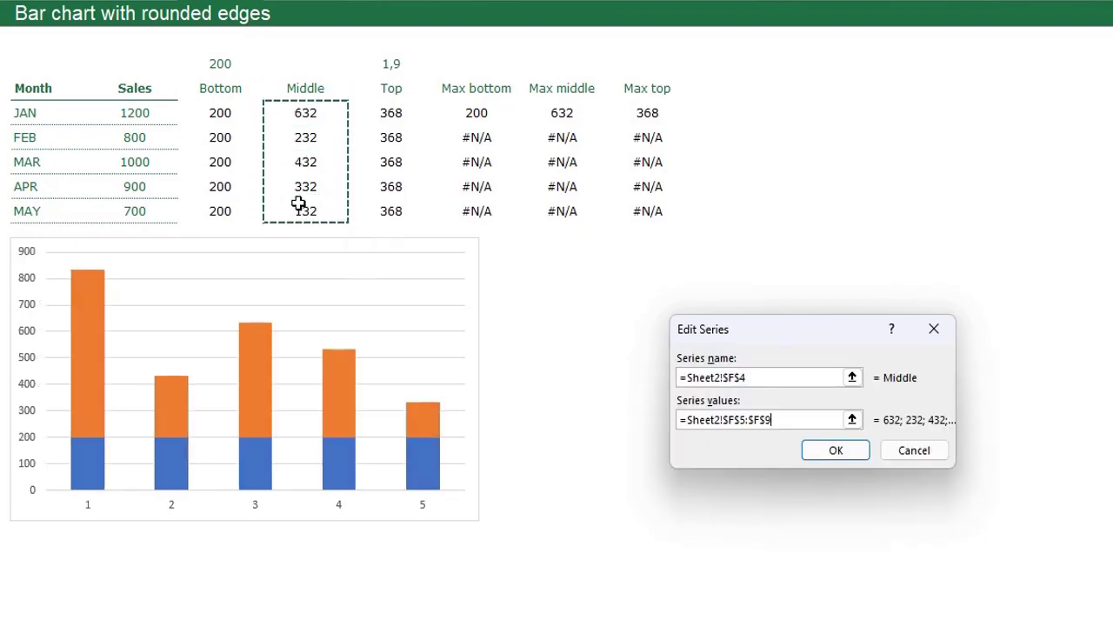
pyautogui.click(836, 452)
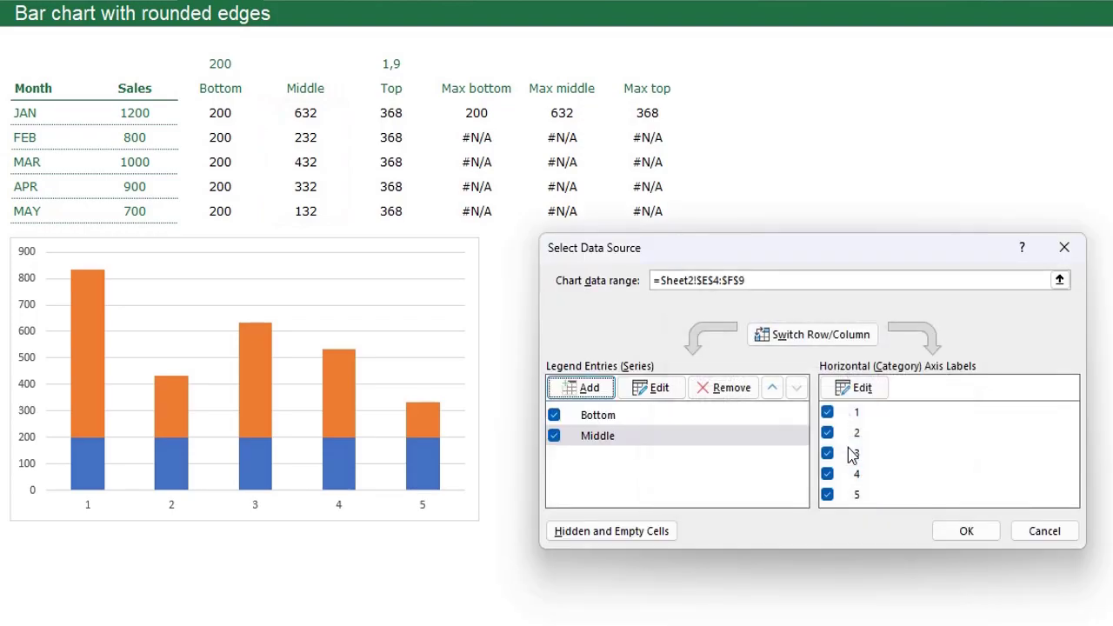
# - Add a third chart series named from the Top header G4 with values G5:G9
pyautogui.click(600, 393)
pyautogui.click(391, 88)
pyautogui.click(708, 417)
pyautogui.press('BackSpace')
pyautogui.press('BackSpace')
pyautogui.press('BackSpace')
pyautogui.press('BackSpace')
pyautogui.moveTo(391, 113); pyautogui.dragTo(392, 210)
pyautogui.press('Return')
# - Add a chart series named from the Max bottom header H4 with values H5:H9
pyautogui.click(581, 387)
pyautogui.click(477, 87)
pyautogui.click(708, 417)
pyautogui.press('BackSpace')
pyautogui.press('BackSpace')
pyautogui.press('BackSpace')
pyautogui.press('BackSpace')
pyautogui.moveTo(476, 113); pyautogui.dragTo(476, 210)
pyautogui.press('Return')
# - Add a chart series named from the Max middle header I4 with values I5:I9
pyautogui.click(581, 387)
pyautogui.click(562, 88)
pyautogui.moveTo(704, 419); pyautogui.dragTo(639, 419)
pyautogui.press('BackSpace')
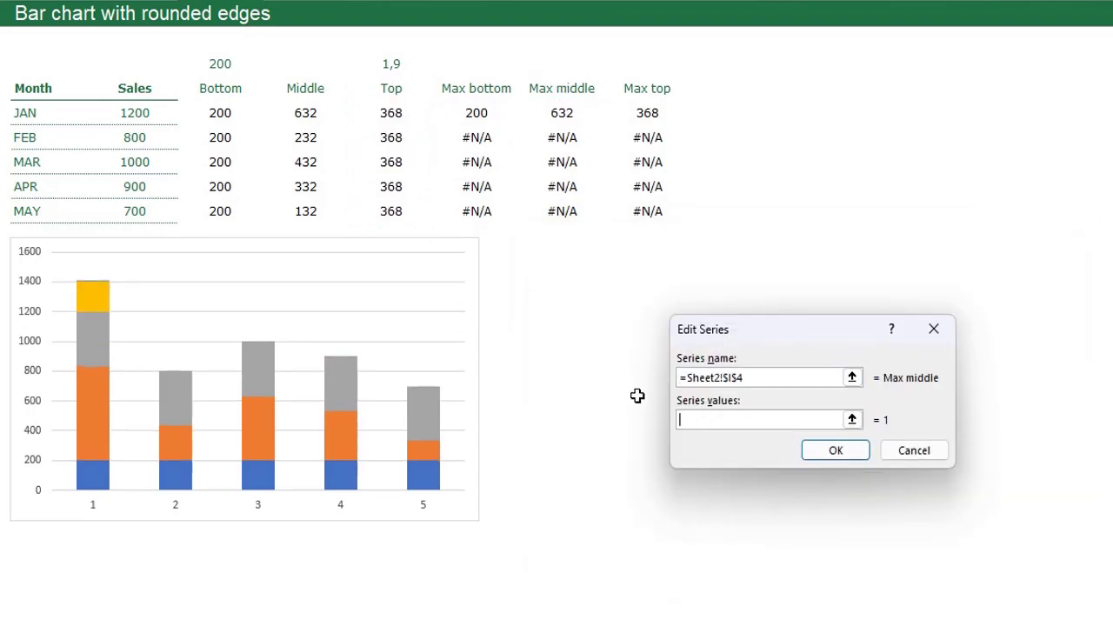
pyautogui.moveTo(562, 113); pyautogui.dragTo(562, 211)
pyautogui.press('Return')
# - Add a chart series named from the Max top header J4 with values J5:J9
pyautogui.click(581, 386)
pyautogui.click(647, 88)
pyautogui.moveTo(705, 420); pyautogui.dragTo(629, 416)
pyautogui.press('BackSpace')
pyautogui.moveTo(647, 113); pyautogui.dragTo(646, 210)
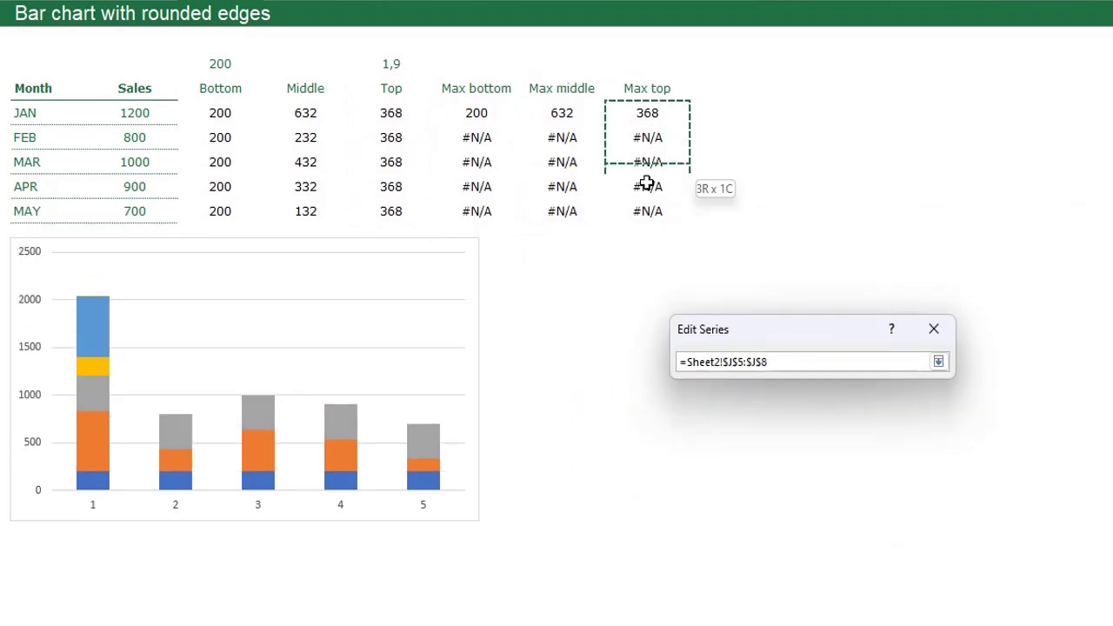
pyautogui.press('Return')
# - Use the months JAN to MAY in C5:C9 as horizontal axis labels and apply the data source
pyautogui.click(856, 390)
pyautogui.moveTo(43, 113); pyautogui.dragTo(52, 213)
pyautogui.click(849, 425)
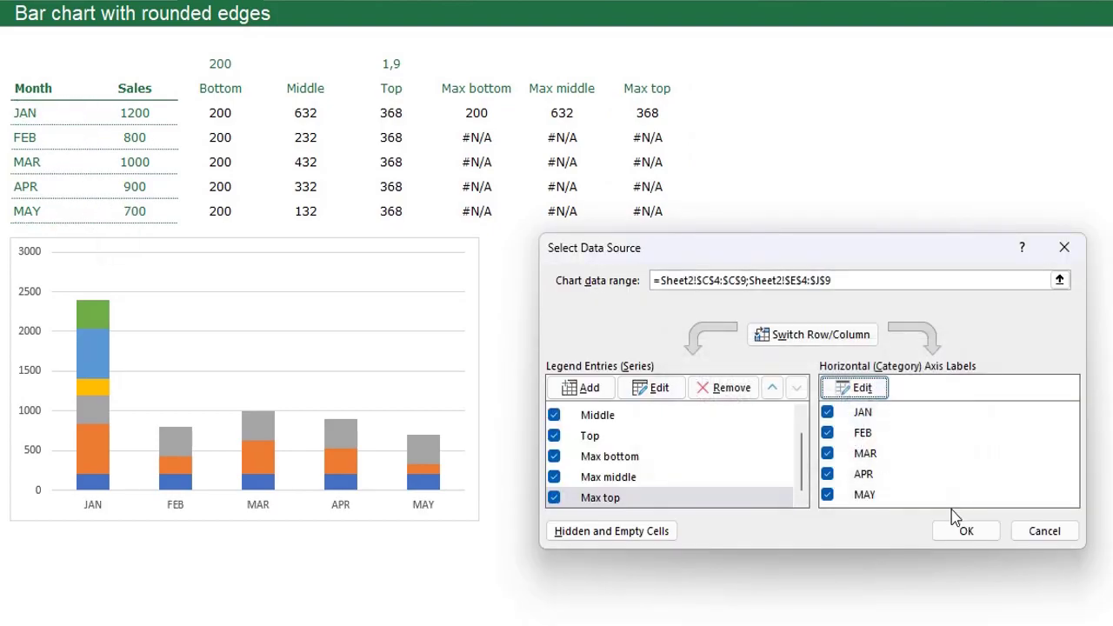
pyautogui.click(965, 530)
pyautogui.click(620, 392)
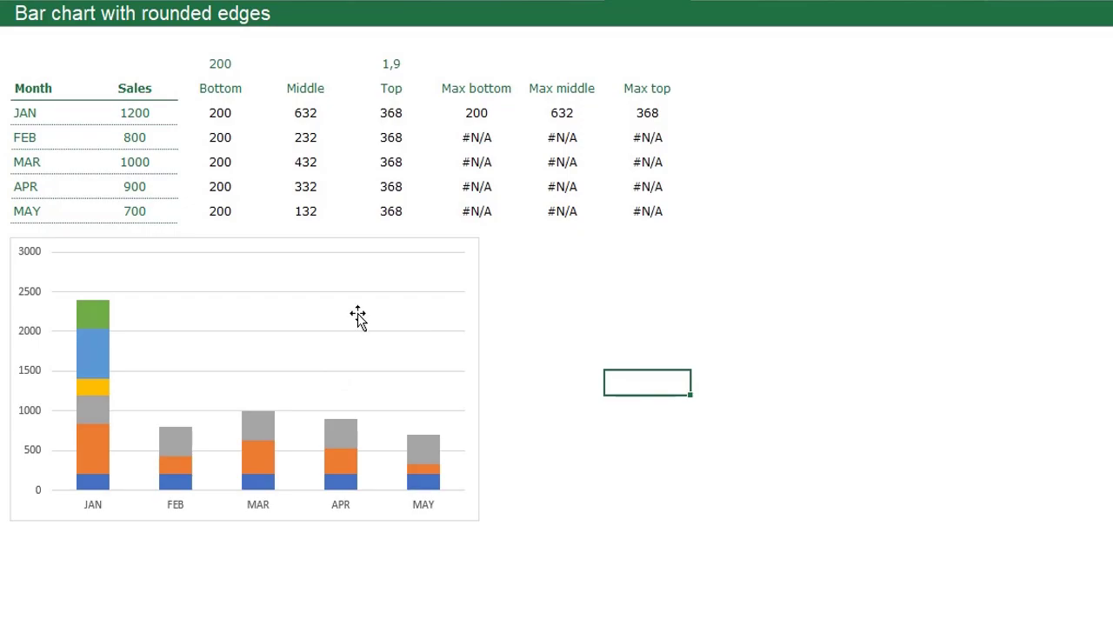
# - Fill the chart's Bottom series with the dark grey theme color
pyautogui.moveTo(90, 385)
pyautogui.click(94, 485)
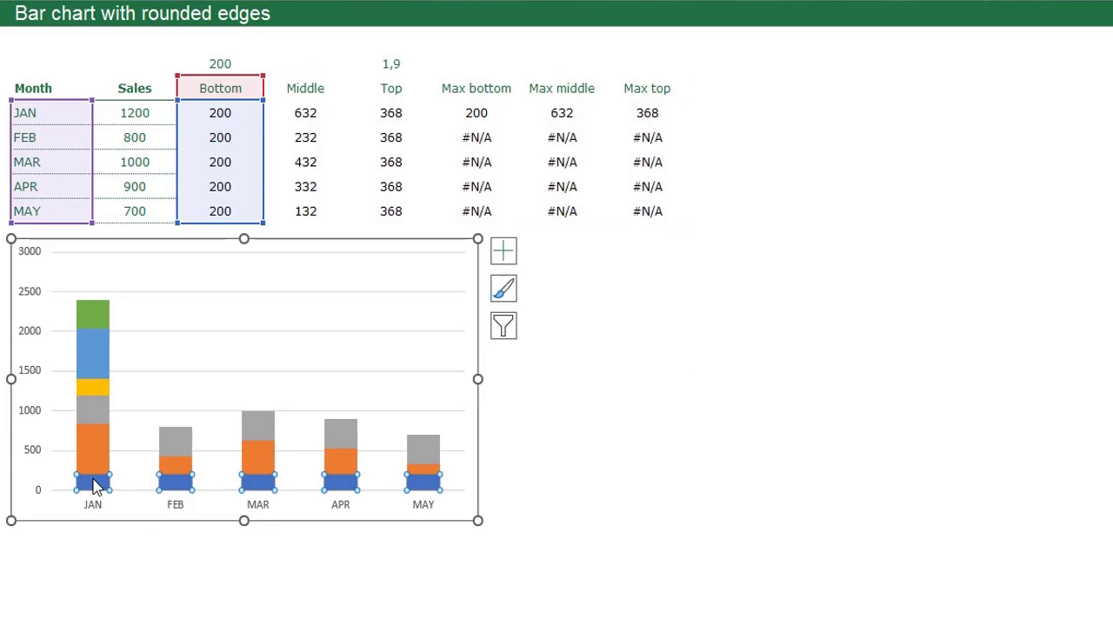
pyautogui.doubleClick(96, 485)
pyautogui.moveTo(730, 255); pyautogui.dragTo(656, 252)
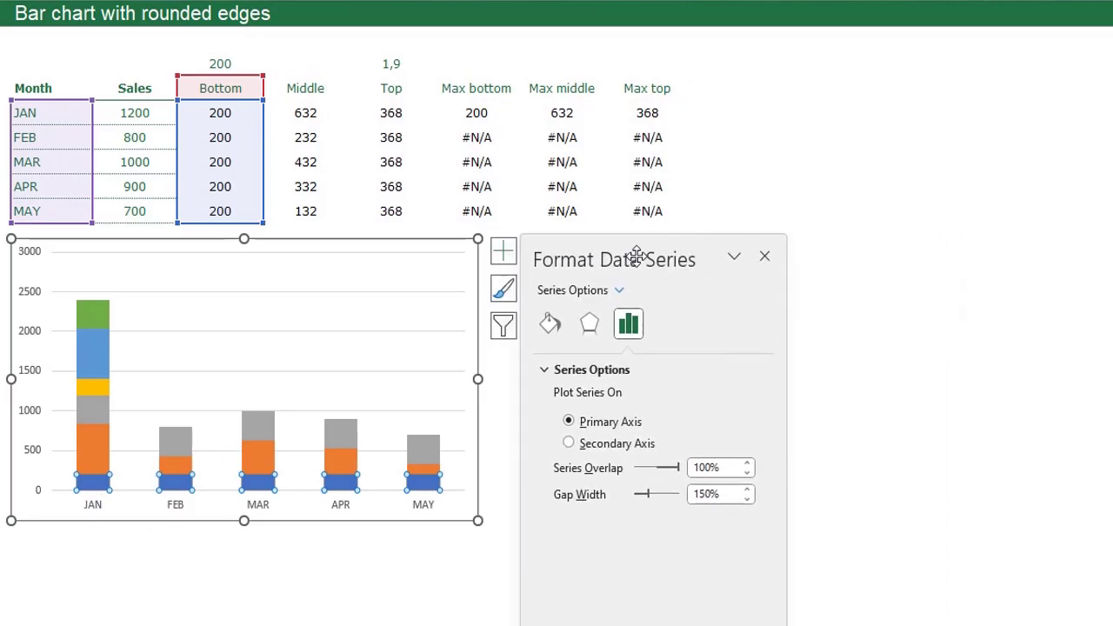
pyautogui.click(553, 324)
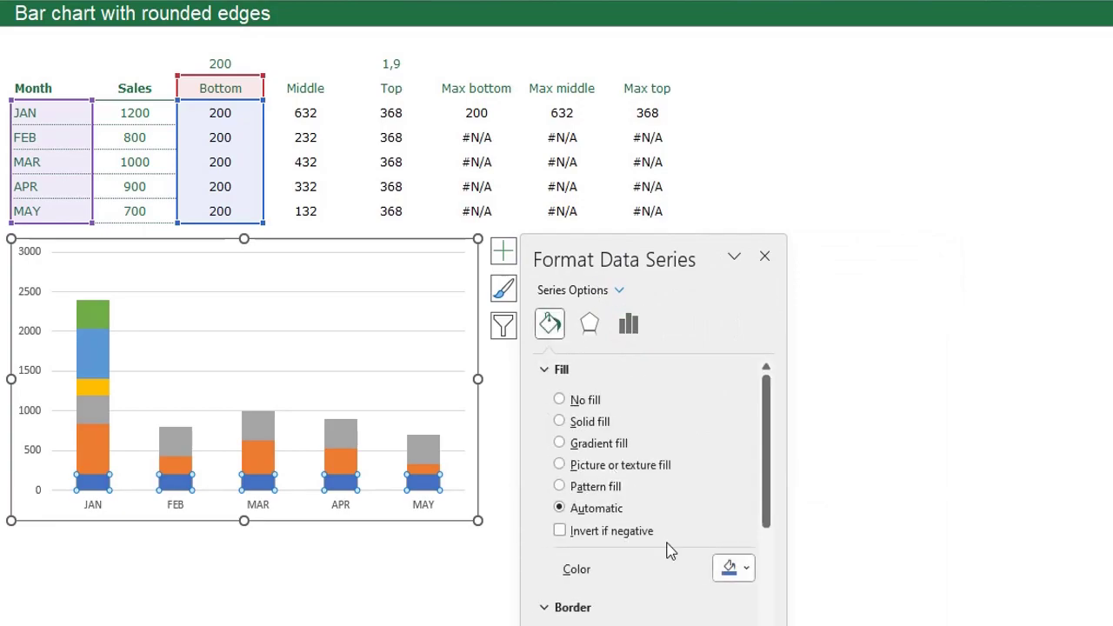
pyautogui.click(735, 568)
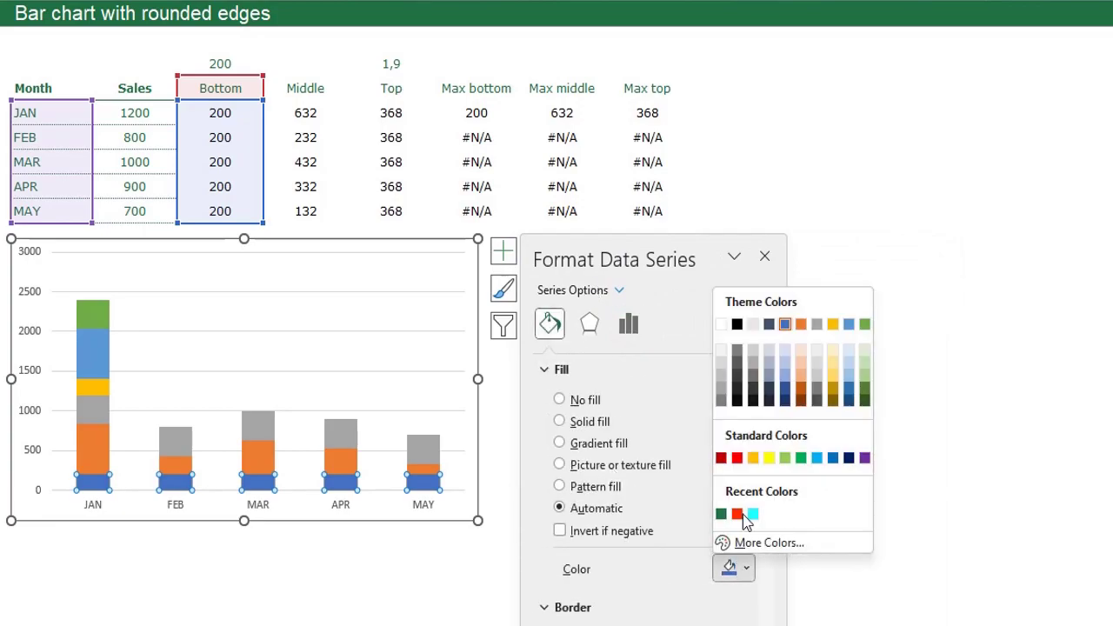
pyautogui.click(753, 388)
# - Fill the Middle and Top series with the same dark grey as the Bottom series
pyautogui.click(97, 457)
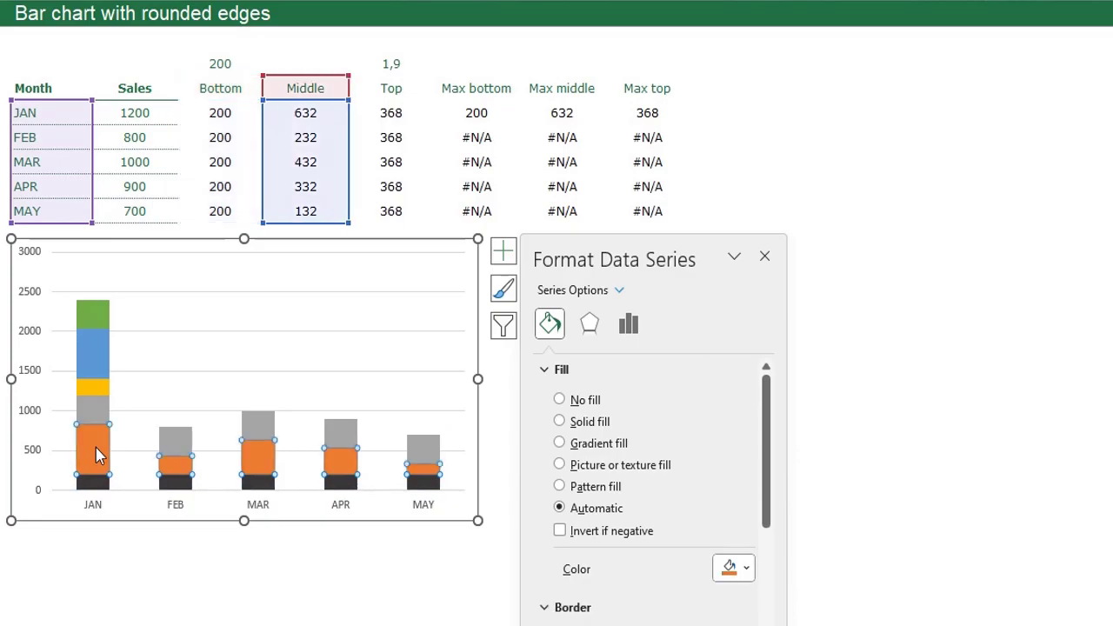
pyautogui.click(745, 571)
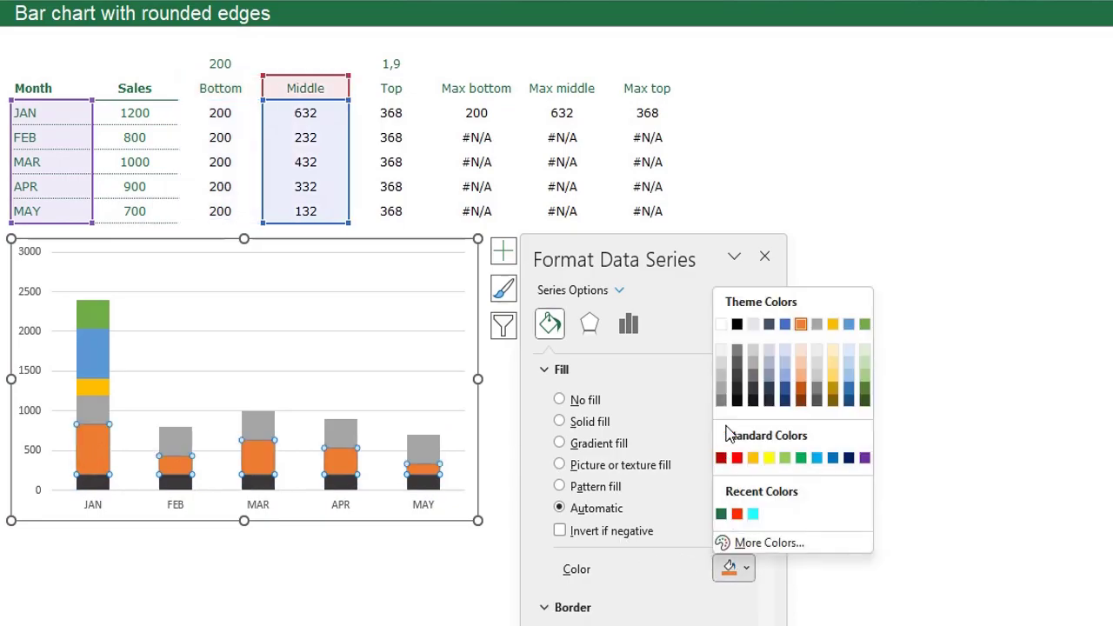
pyautogui.click(753, 388)
pyautogui.click(275, 419)
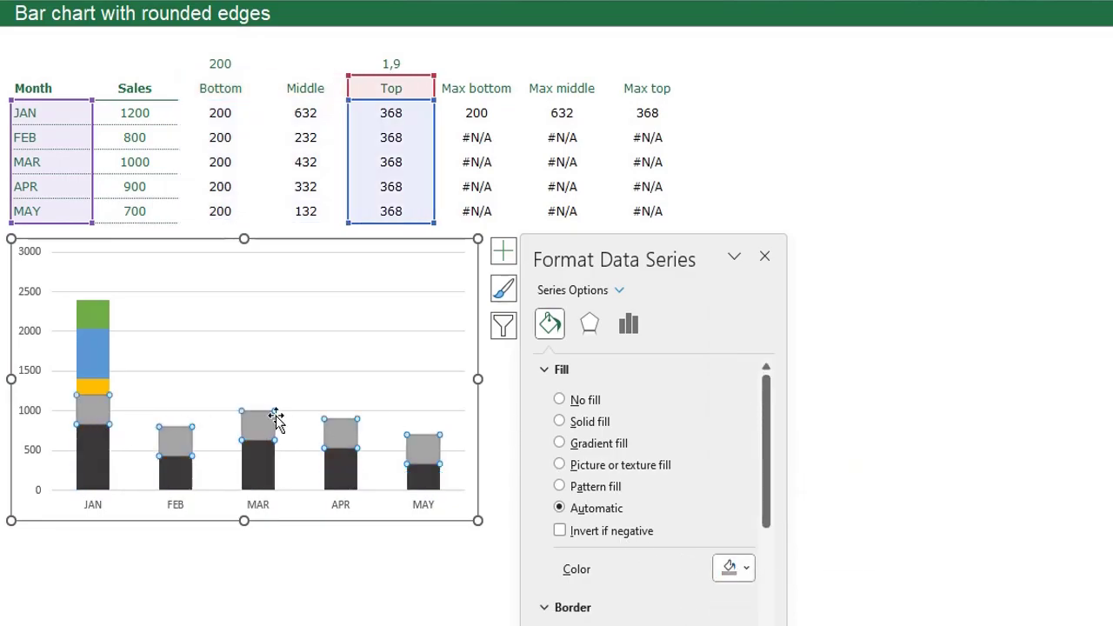
pyautogui.click(745, 570)
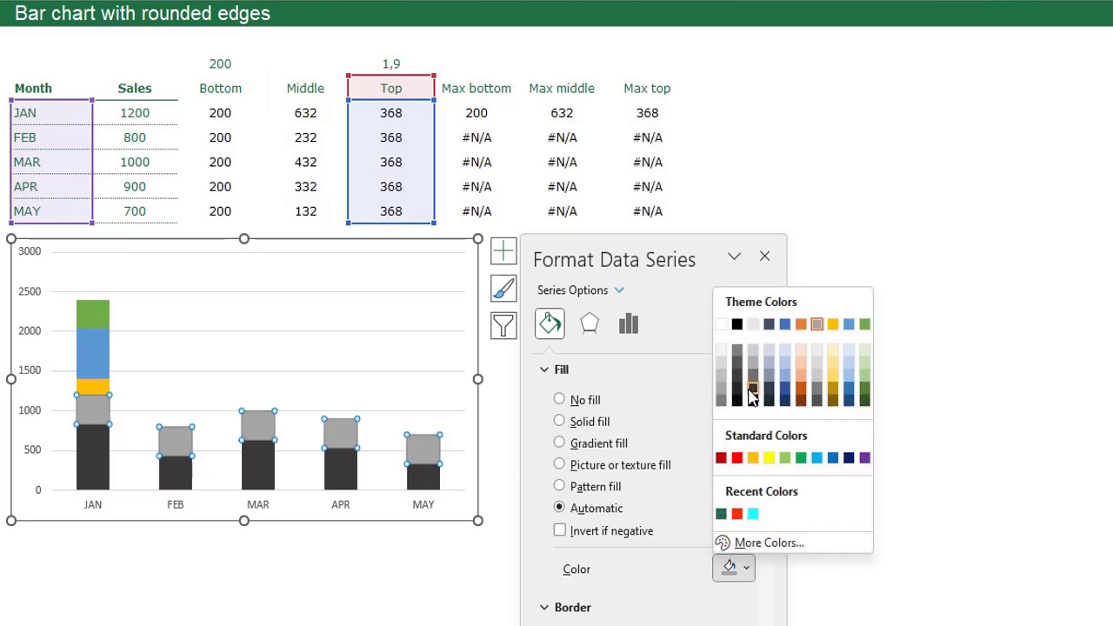
pyautogui.click(753, 389)
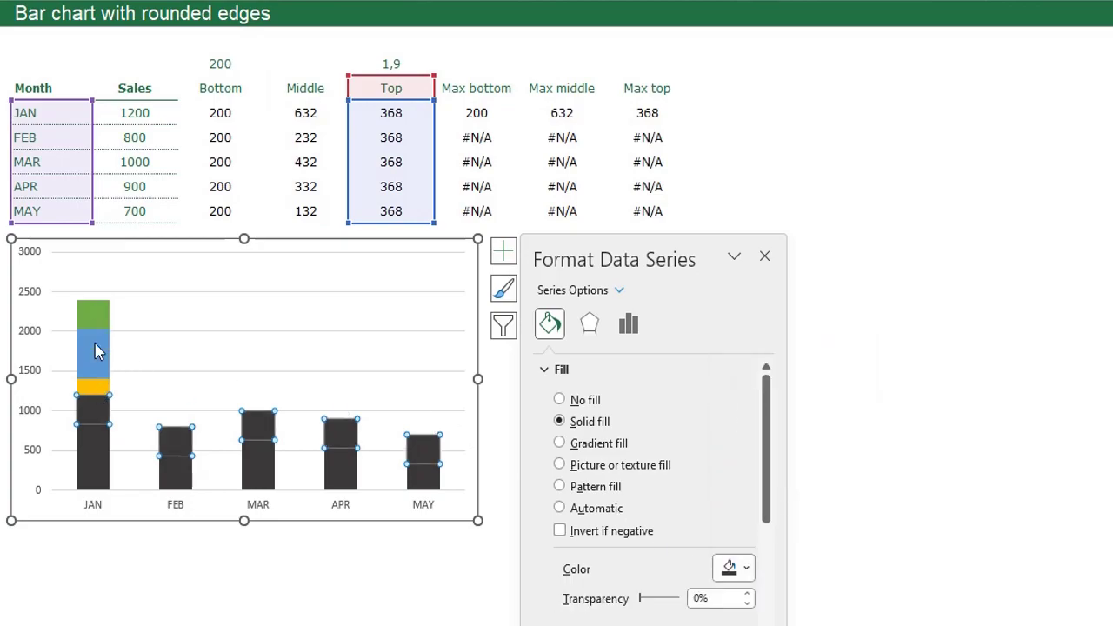
# - Fill the Max bottom series in the JAN column with the recently used dark green
pyautogui.click(95, 394)
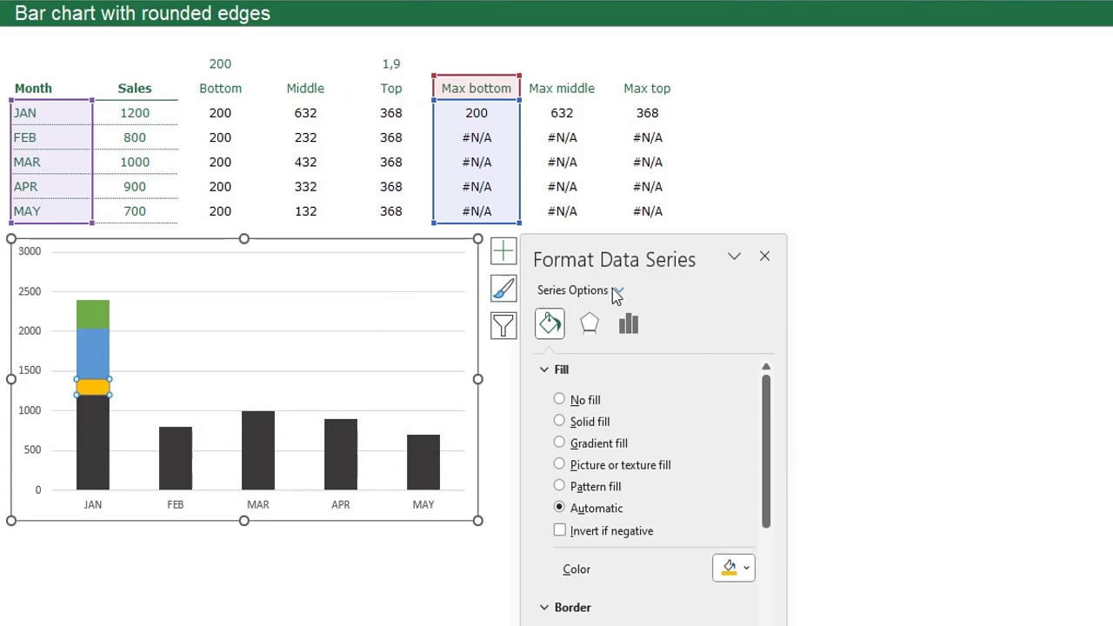
pyautogui.click(619, 291)
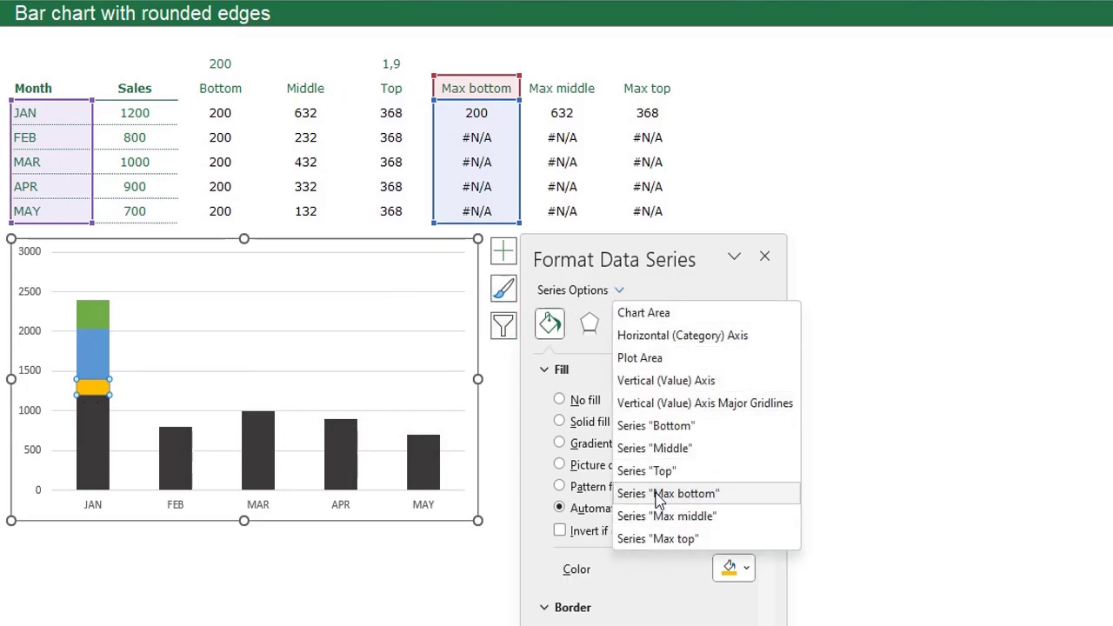
pyautogui.click(104, 396)
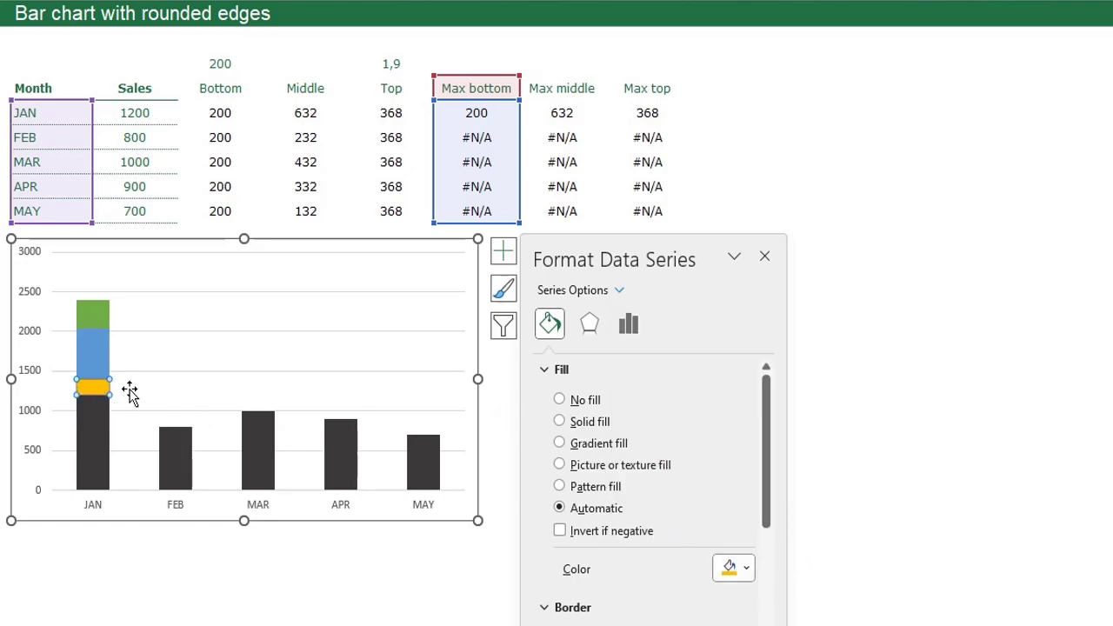
pyautogui.click(731, 569)
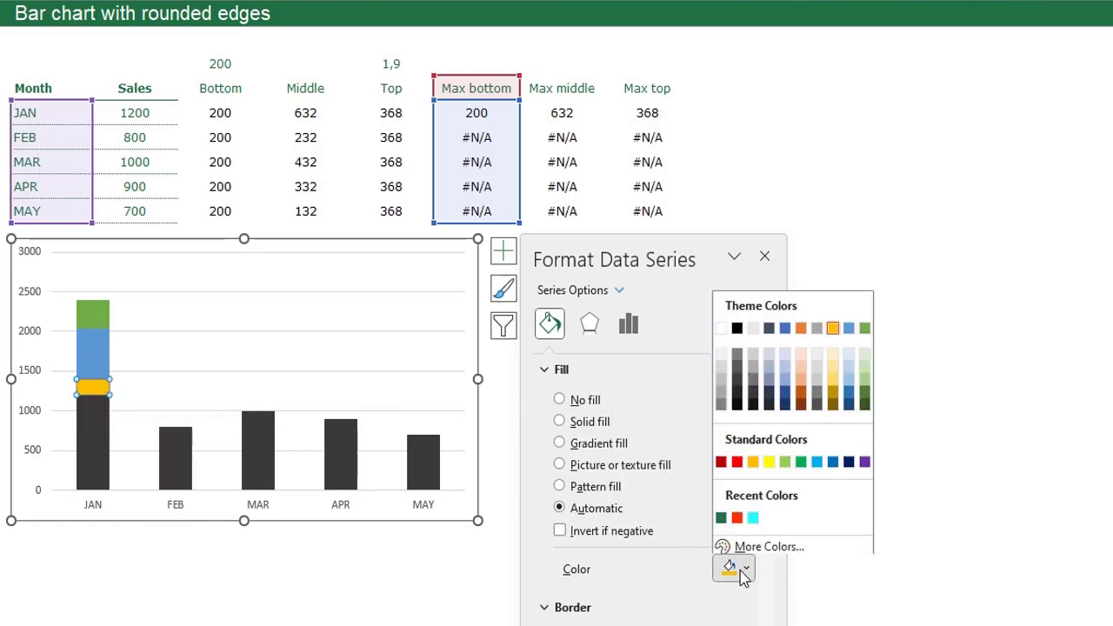
pyautogui.click(722, 514)
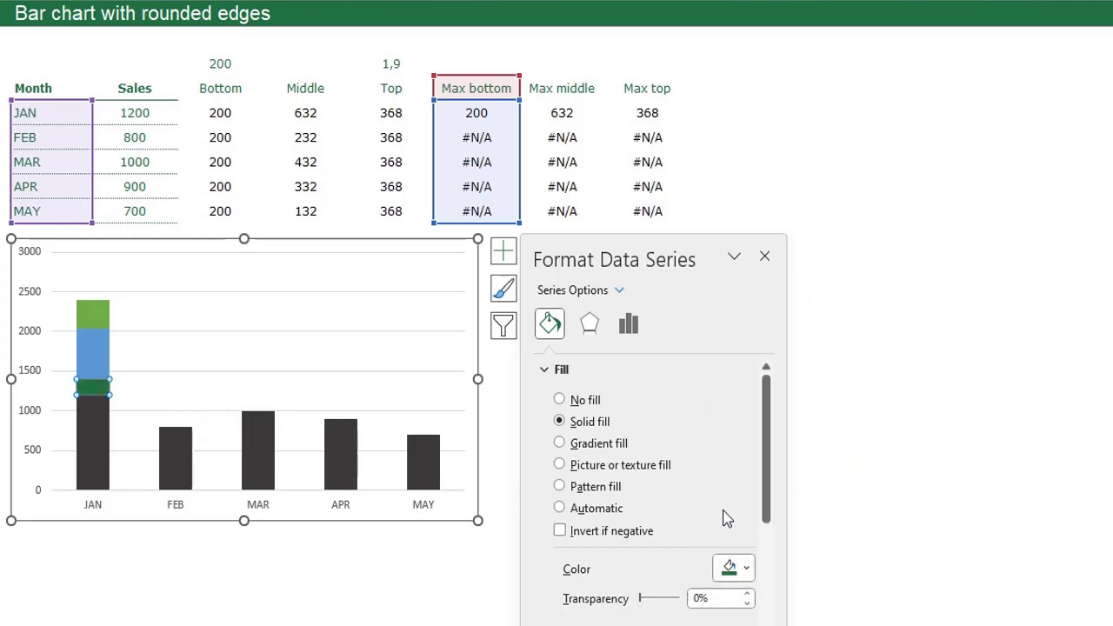
# - Fill the Max middle and Max top series with the same dark green and close the series formatting
pyautogui.click(87, 363)
pyautogui.click(731, 568)
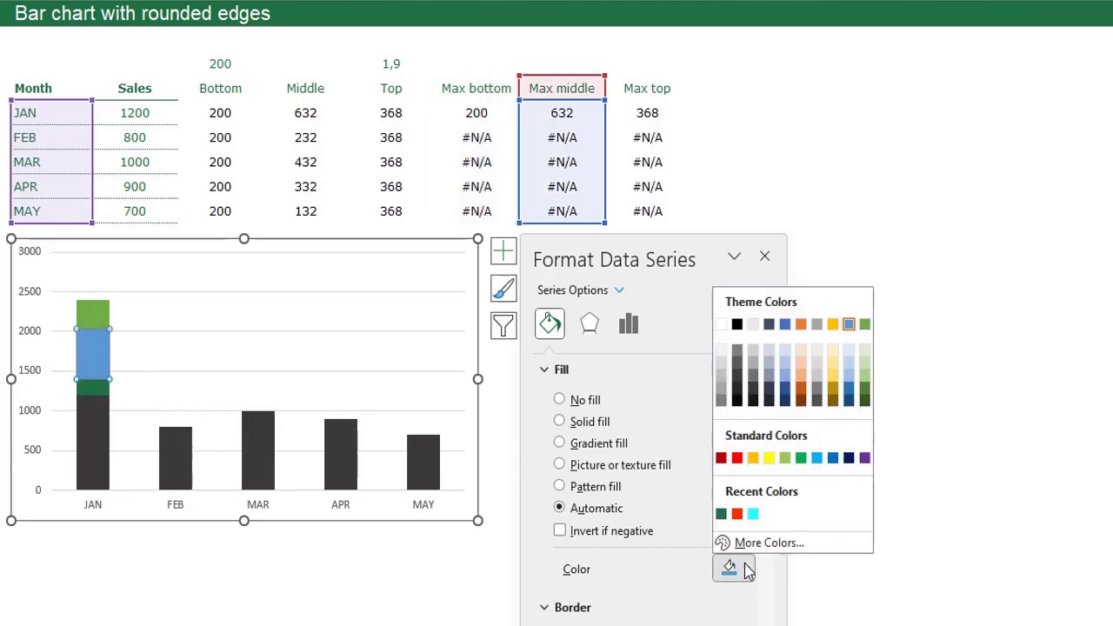
pyautogui.click(721, 514)
pyautogui.click(100, 314)
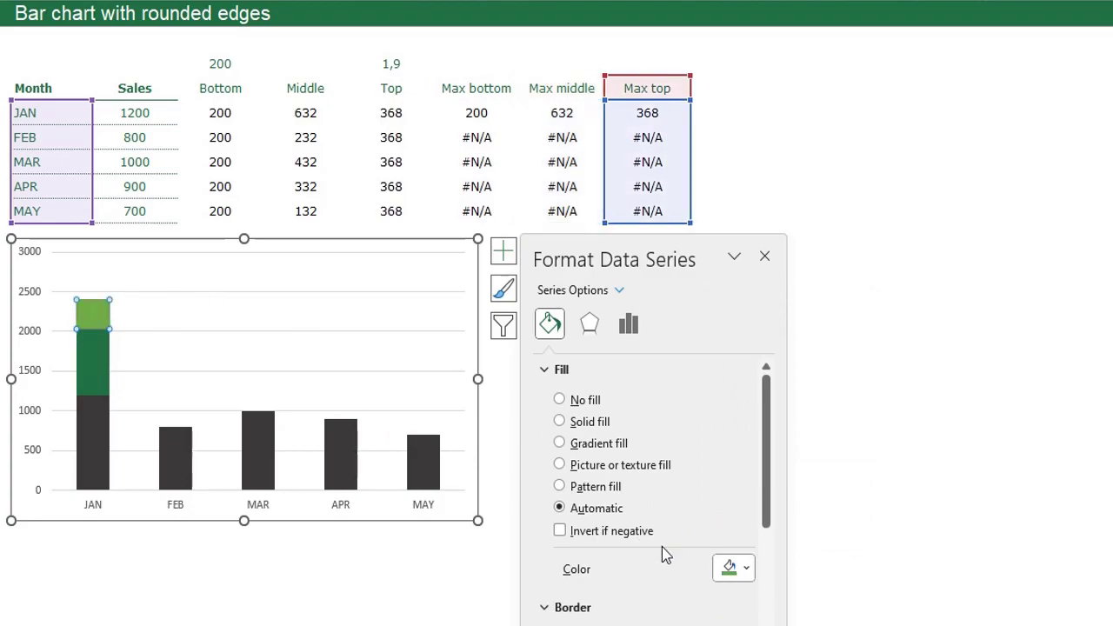
pyautogui.click(730, 569)
pyautogui.click(722, 513)
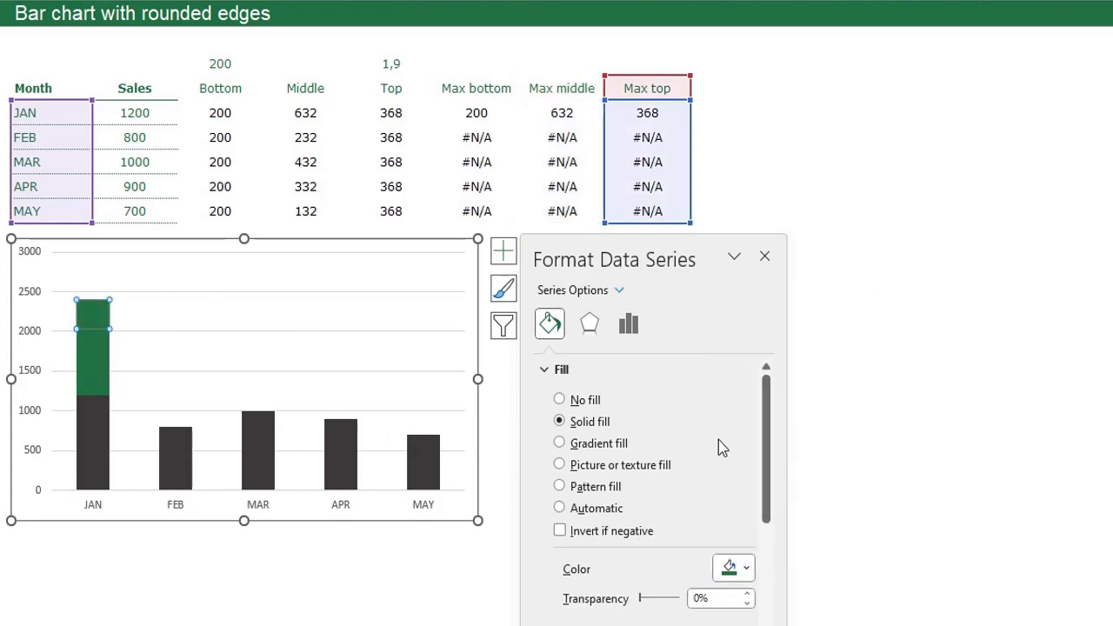
pyautogui.click(765, 257)
pyautogui.click(400, 554)
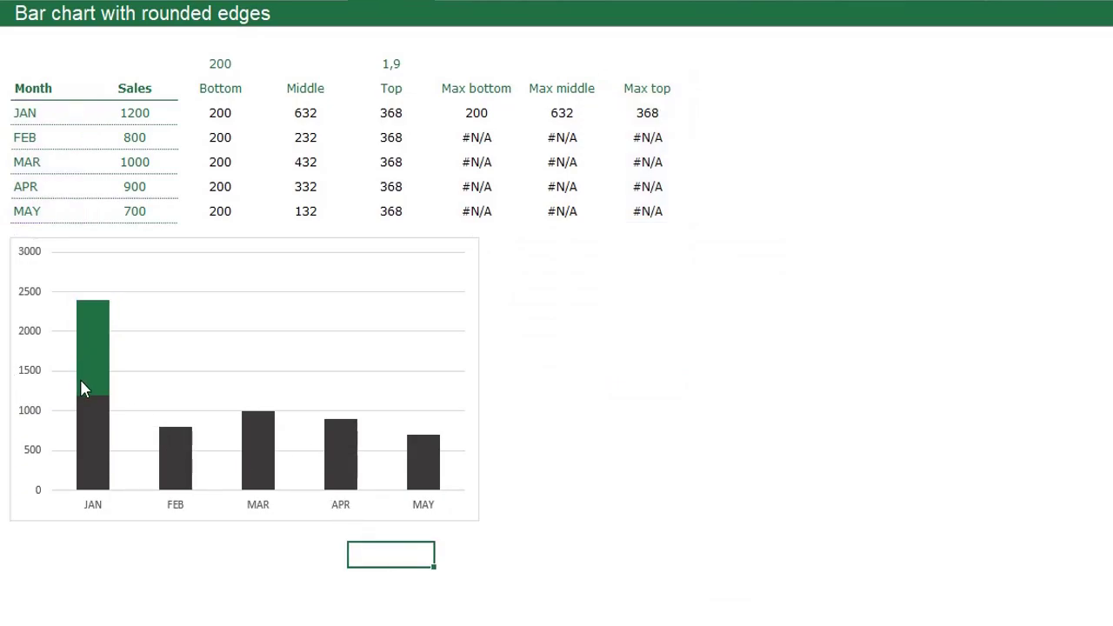
pyautogui.moveTo(90, 365)
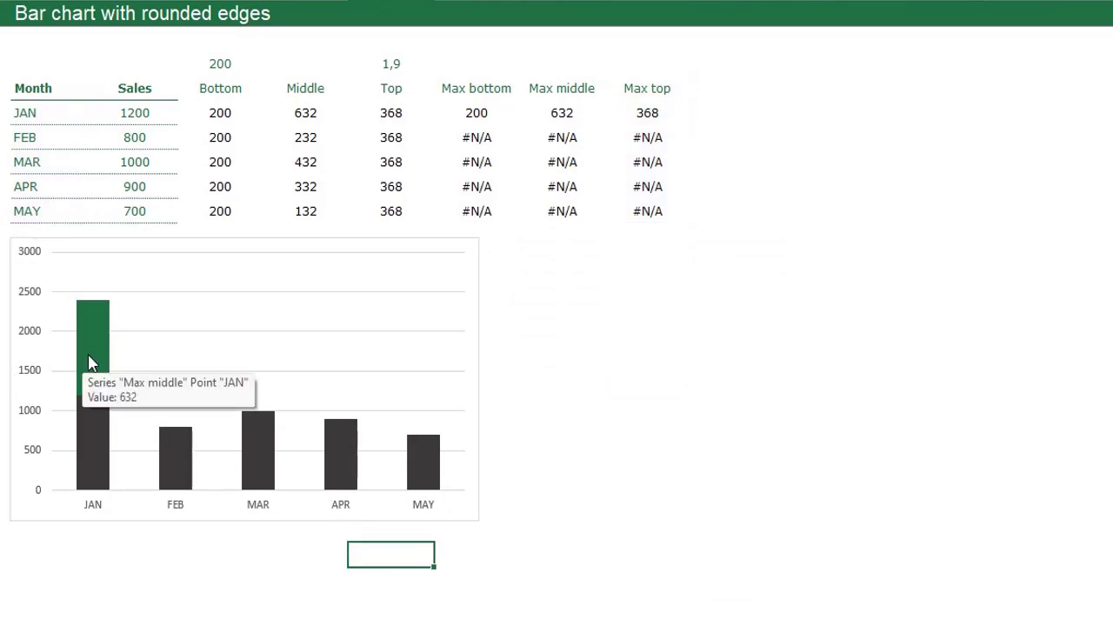
pyautogui.moveTo(91, 447)
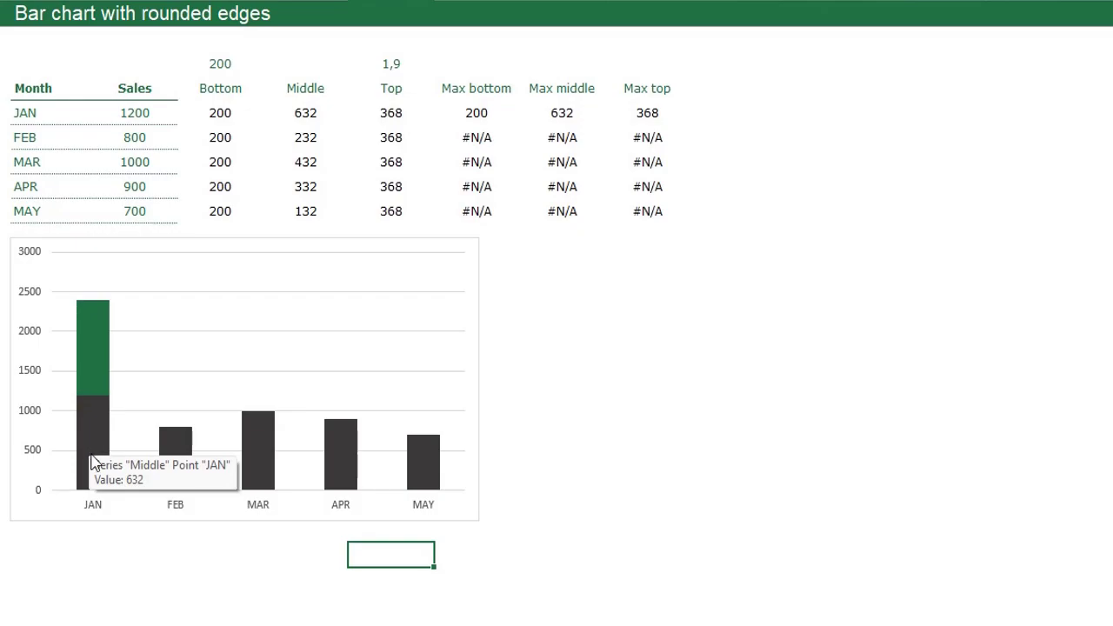
pyautogui.press('Up')
pyautogui.press('Up')
pyautogui.press('Up')
pyautogui.press('Up')
pyautogui.press('Up')
pyautogui.press('Up')
pyautogui.press('Up')
pyautogui.press('Right')
pyautogui.press('Right')
pyautogui.press('Right')
pyautogui.press('Right')
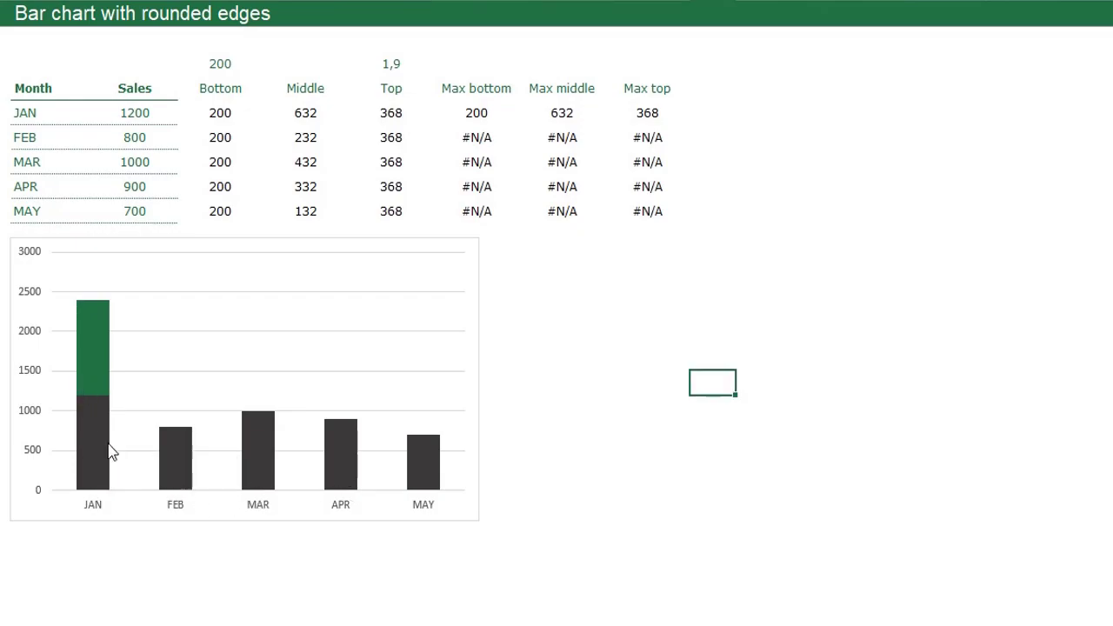
# - Plot the Max top series on the secondary axis
pyautogui.click(95, 321)
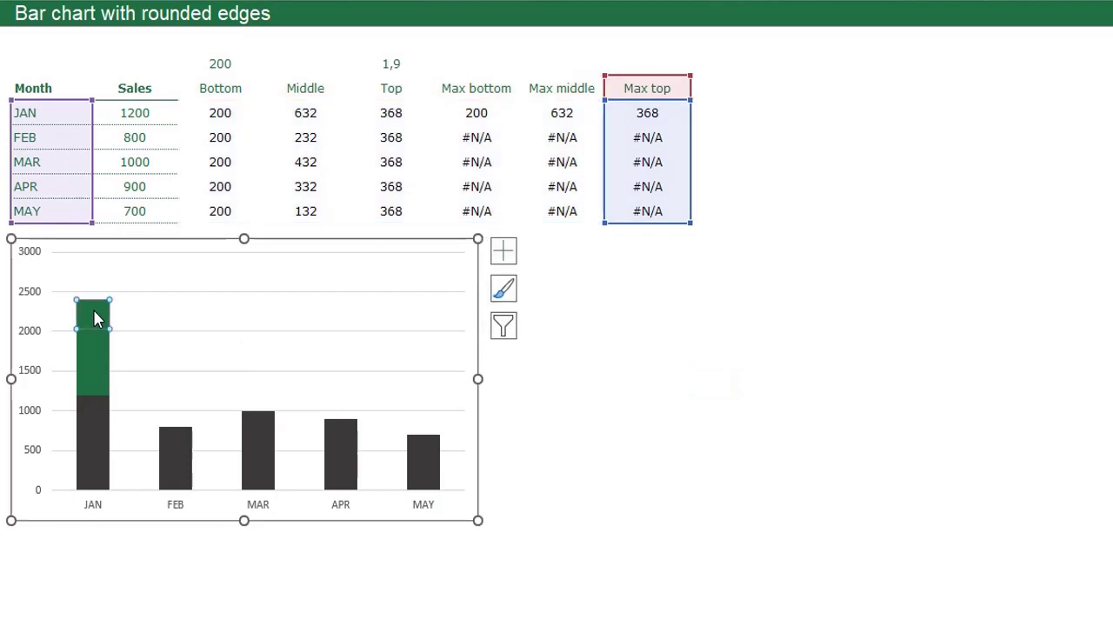
pyautogui.doubleClick(96, 321)
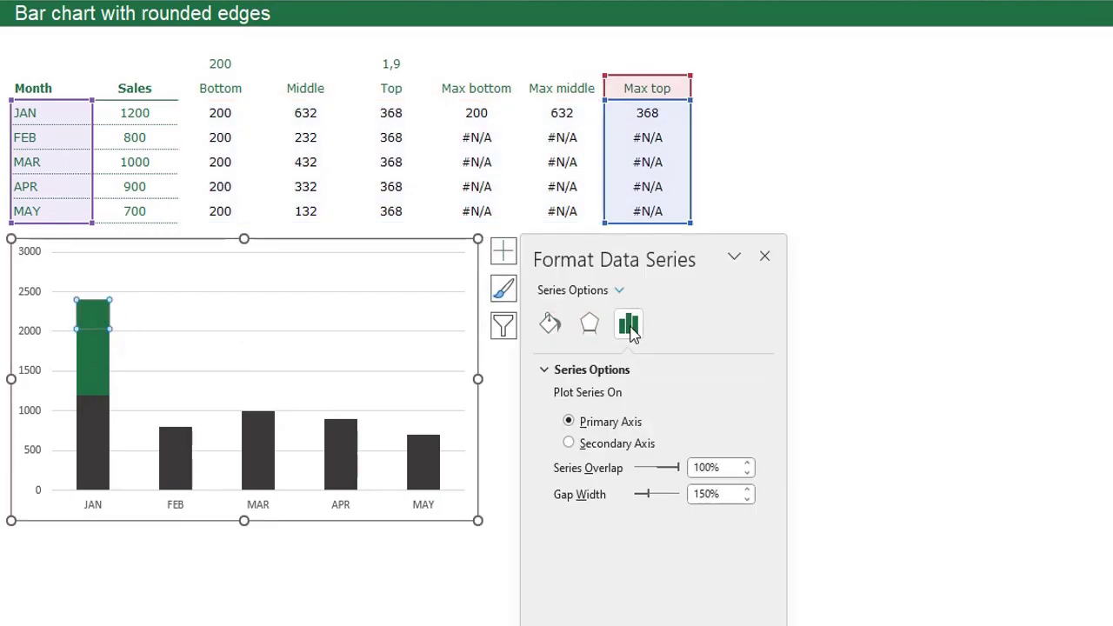
pyautogui.click(597, 448)
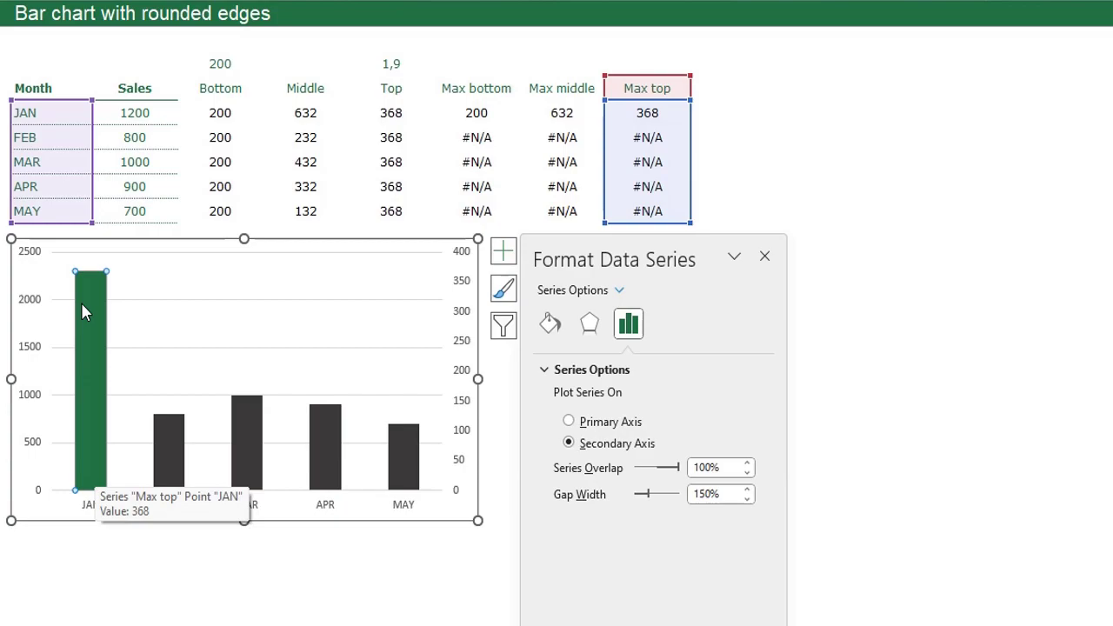
# - Plot the Max bottom and Max middle series on the secondary axis as well, and deselect the chart
pyautogui.click(84, 364)
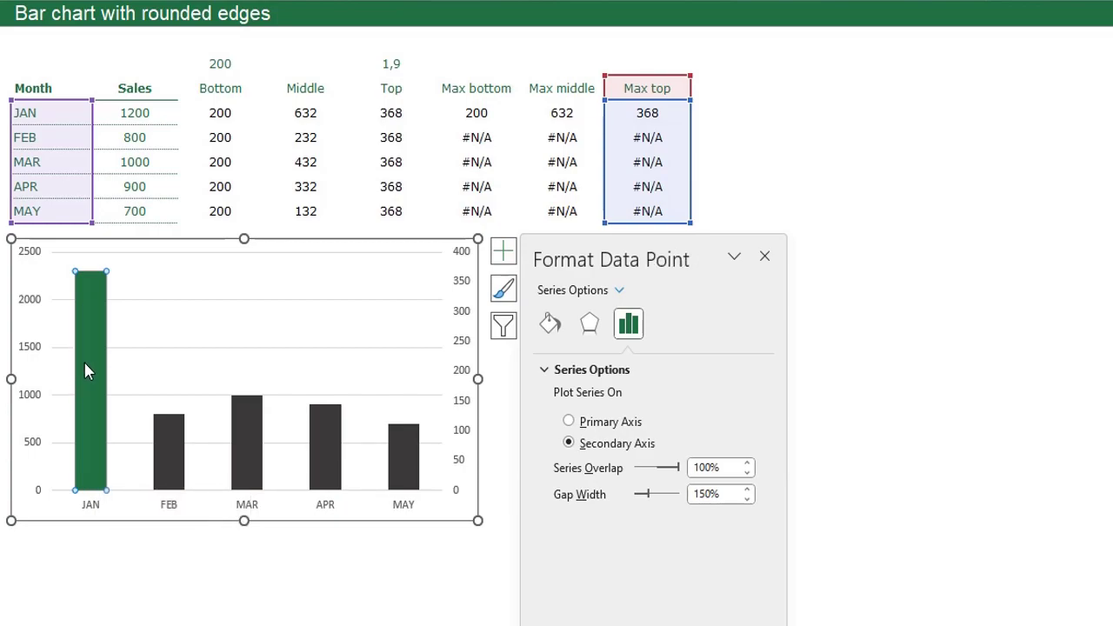
pyautogui.click(619, 290)
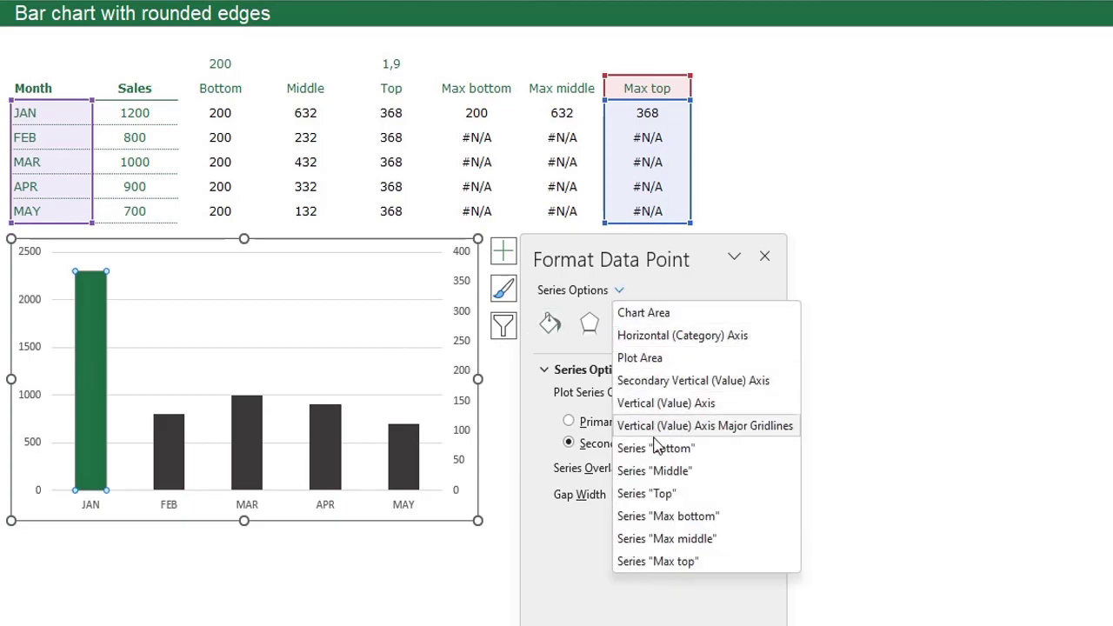
pyautogui.click(668, 516)
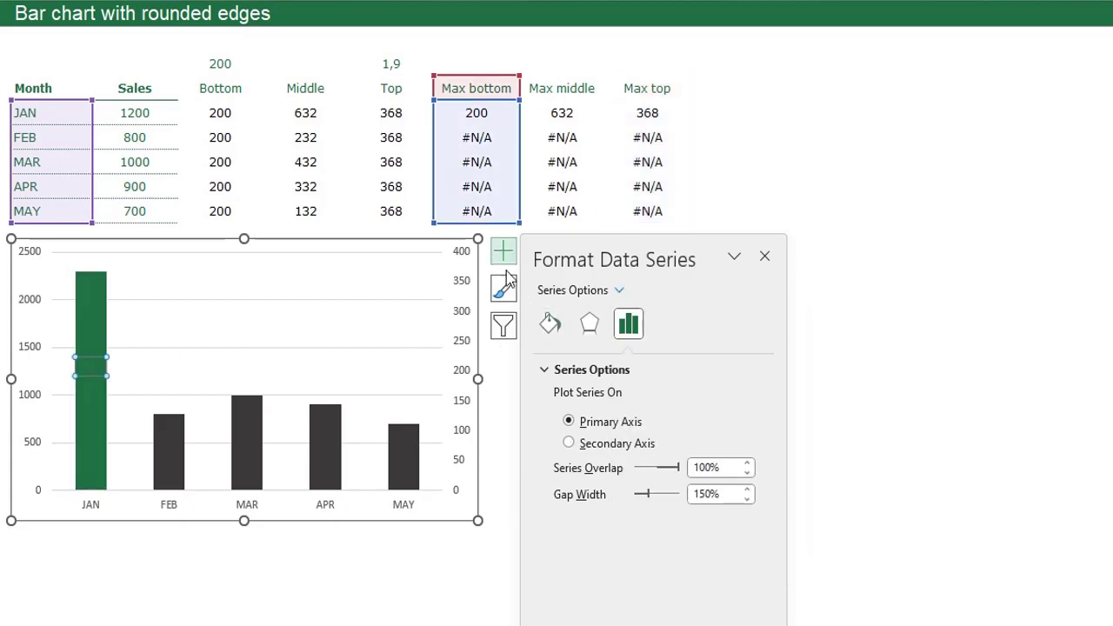
pyautogui.click(587, 445)
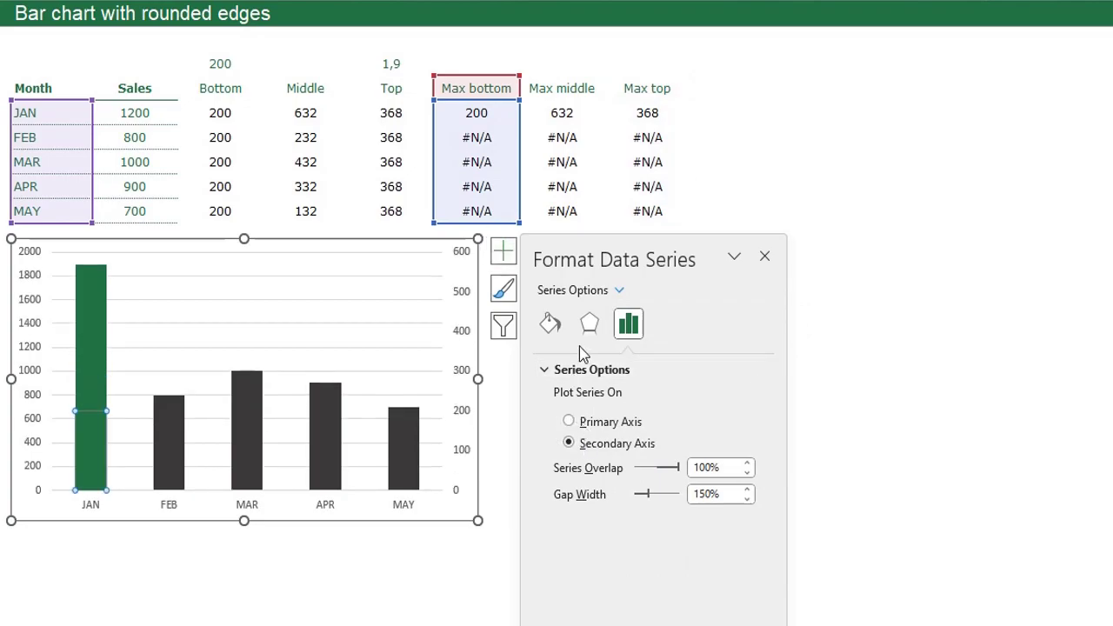
pyautogui.click(619, 291)
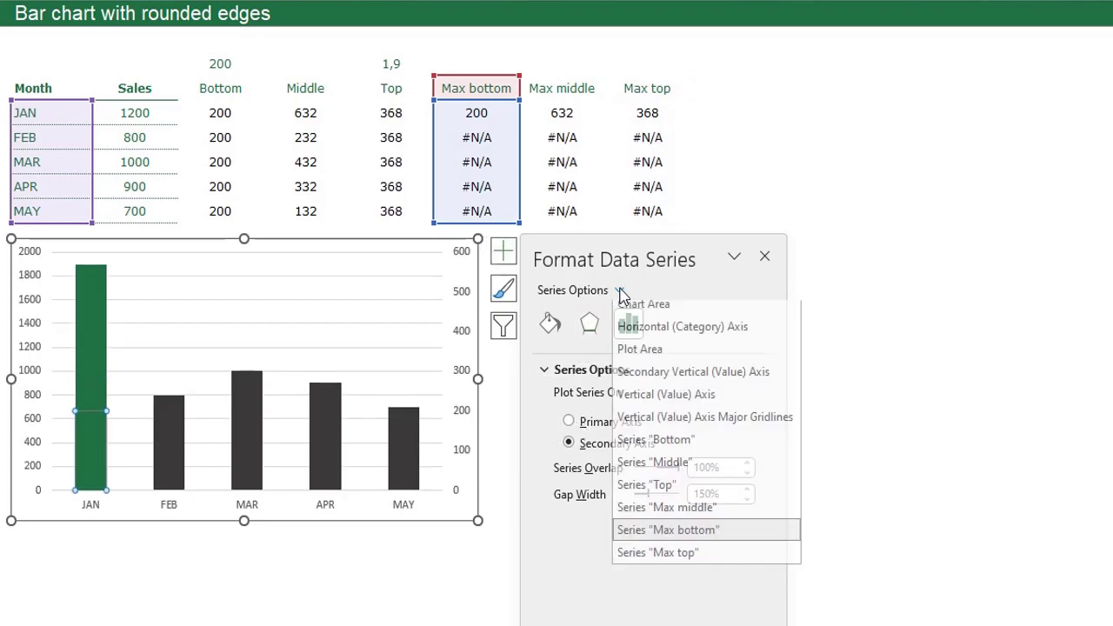
pyautogui.click(647, 519)
pyautogui.click(585, 443)
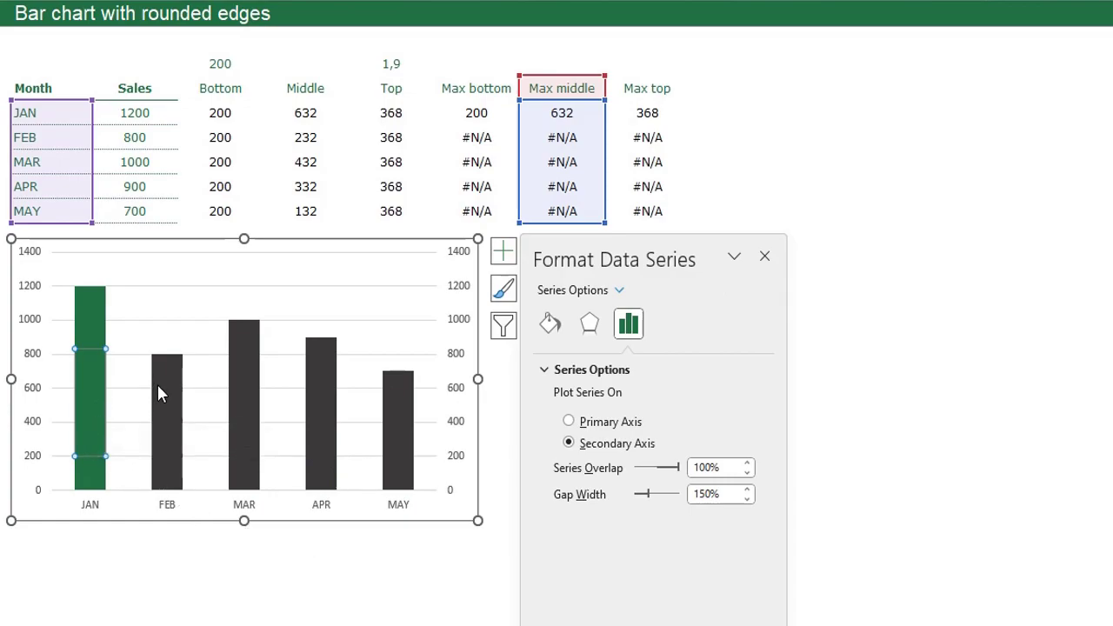
pyautogui.moveTo(158, 393)
pyautogui.click(278, 604)
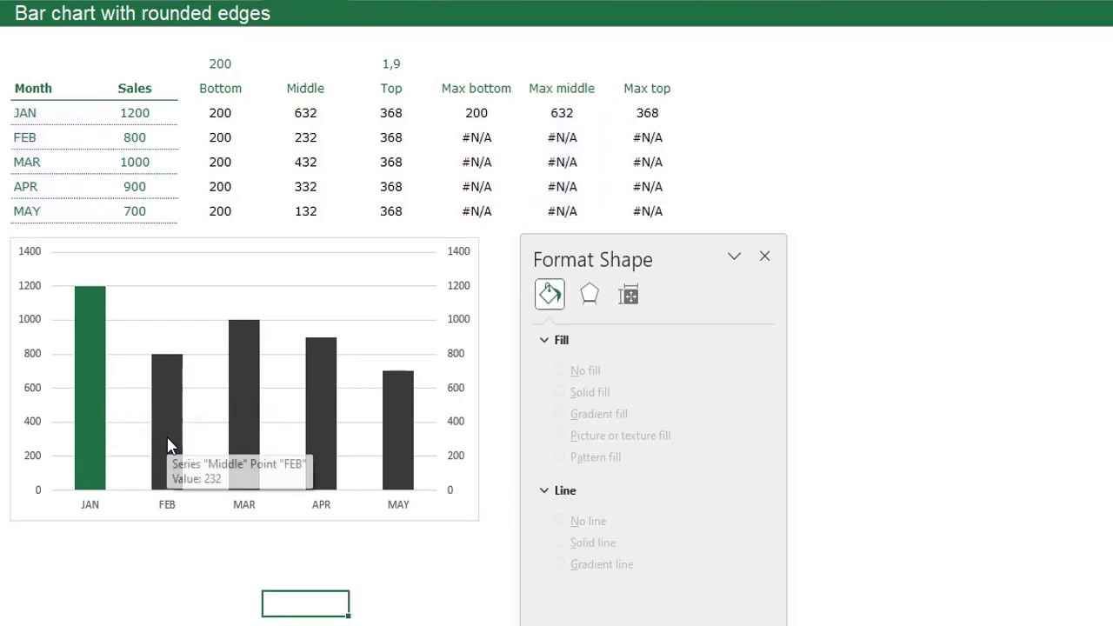
# - Set the gap width of the primary-axis columns to 70% using the Middle series
pyautogui.click(166, 436)
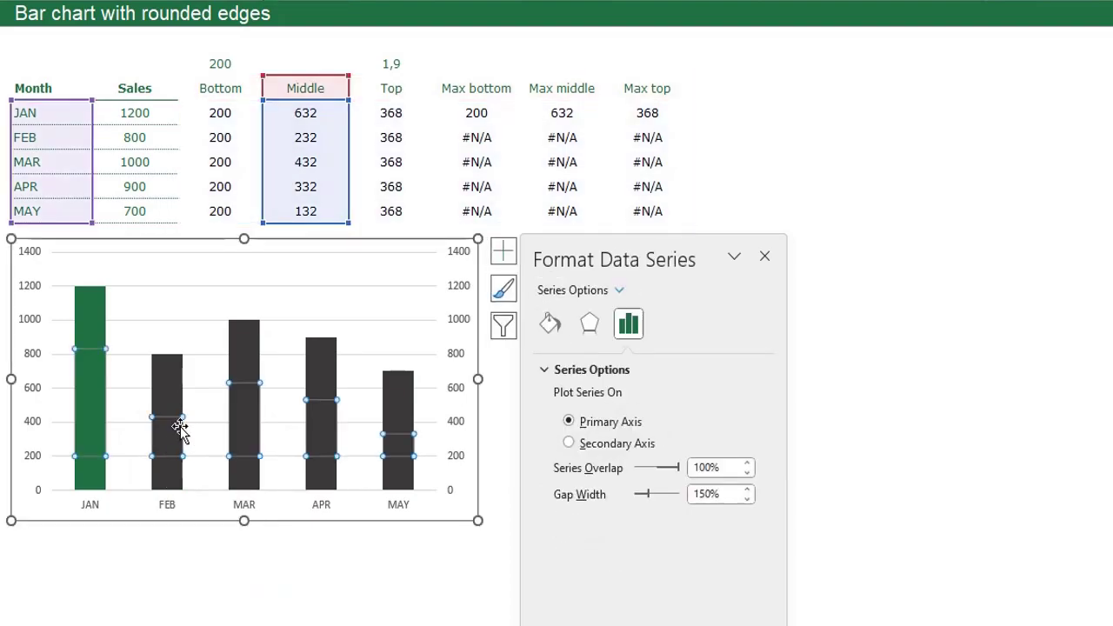
pyautogui.click(695, 494)
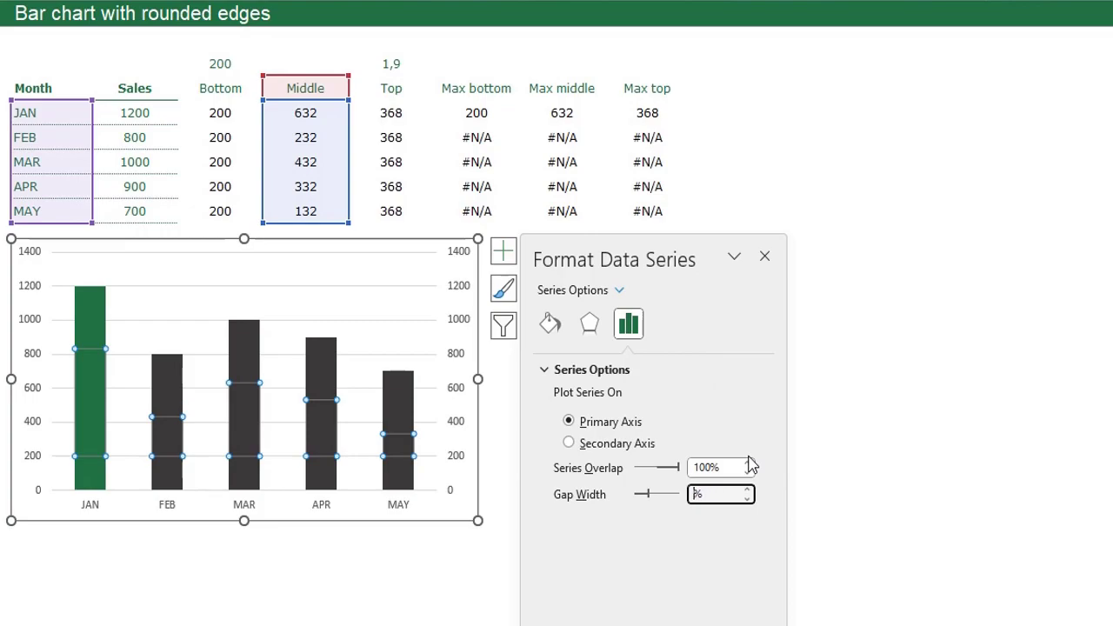
pyautogui.press('Return')
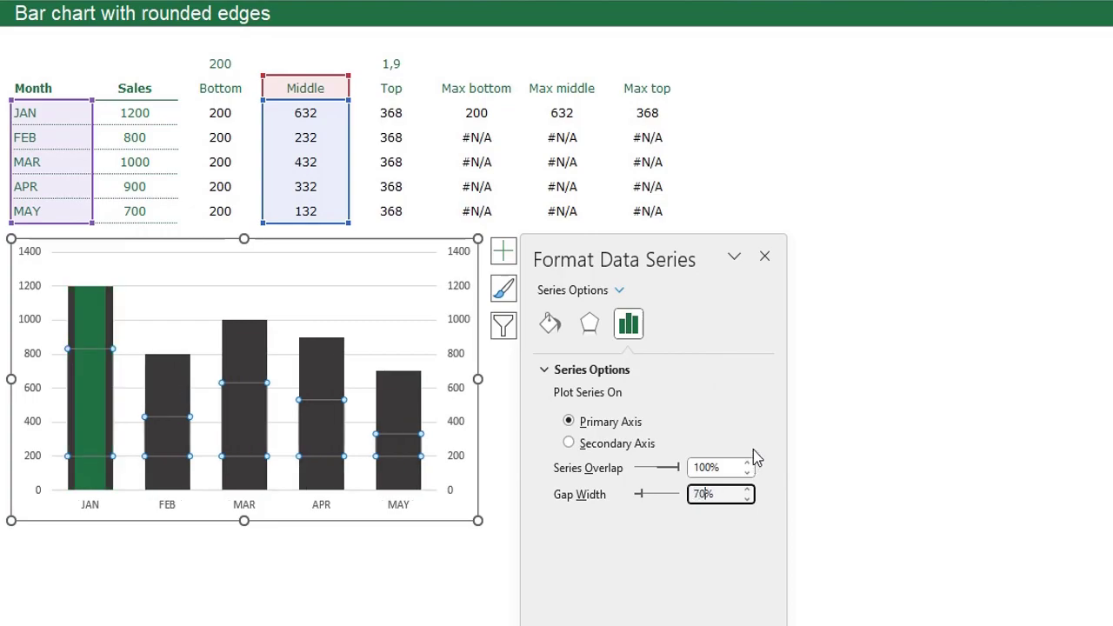
# - Set the gap width of the secondary-axis columns to 70% using the Max middle series, and close the series formatting
pyautogui.click(618, 291)
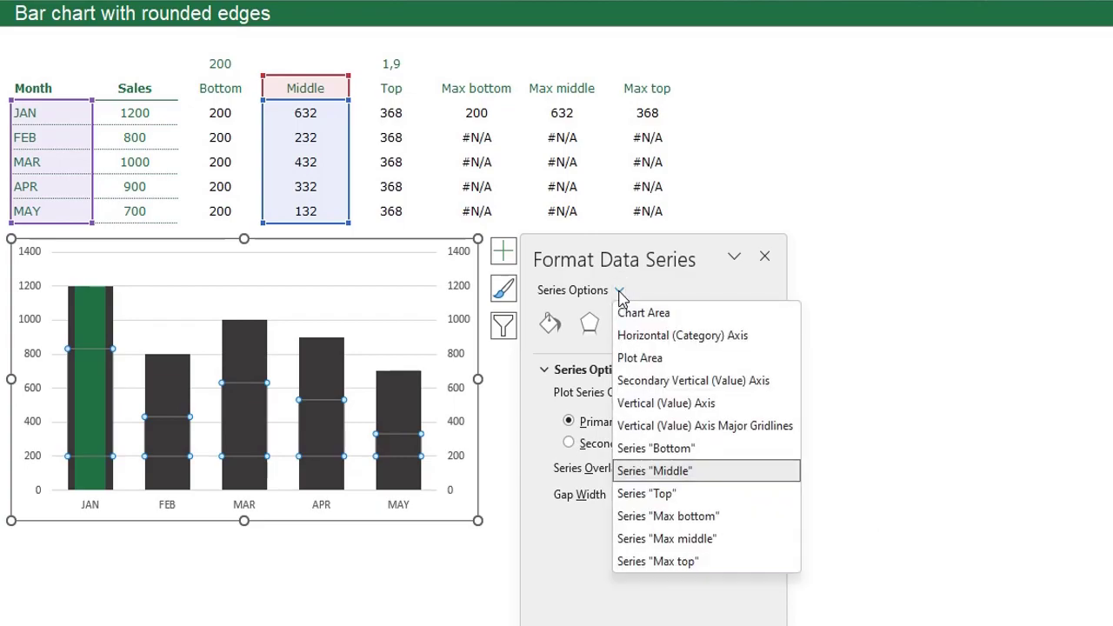
pyautogui.click(675, 541)
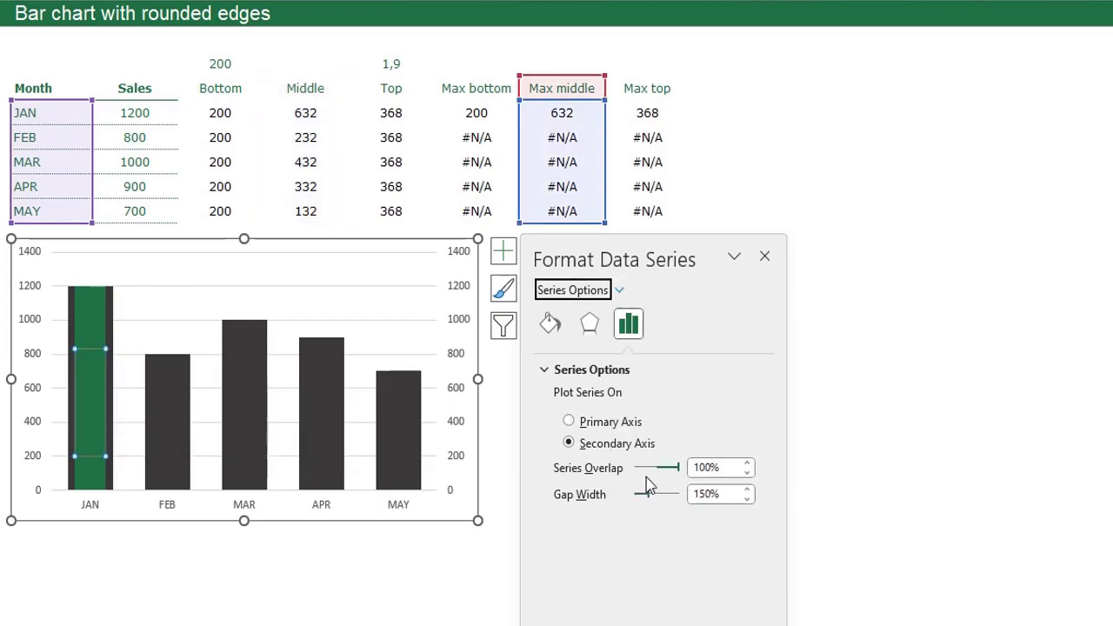
pyautogui.click(706, 493)
pyautogui.write('70')
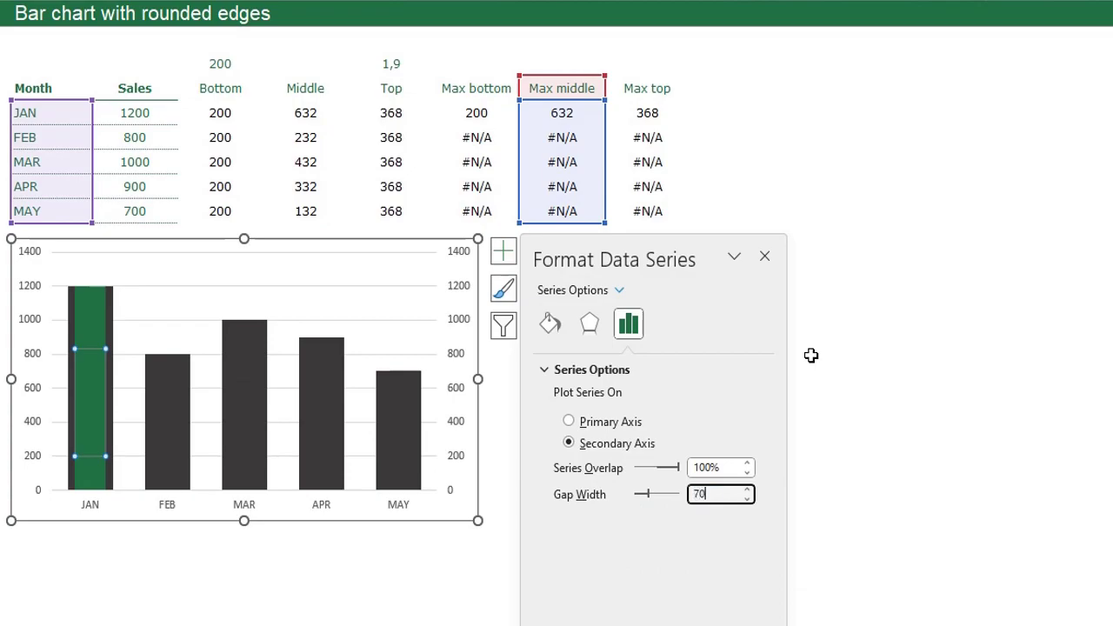
pyautogui.press('Return')
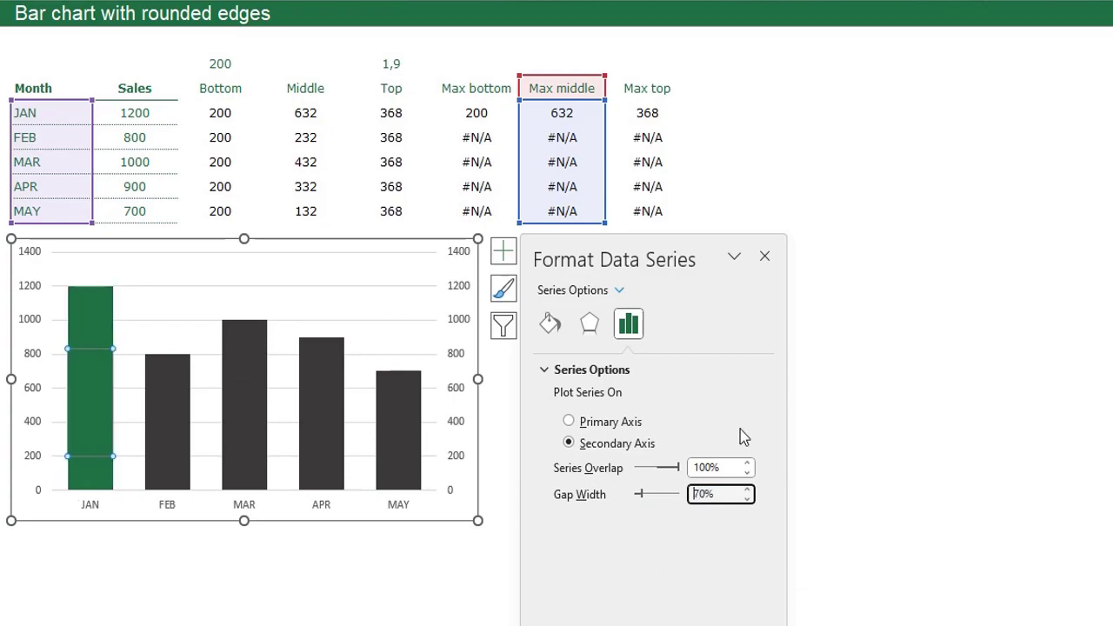
pyautogui.click(765, 256)
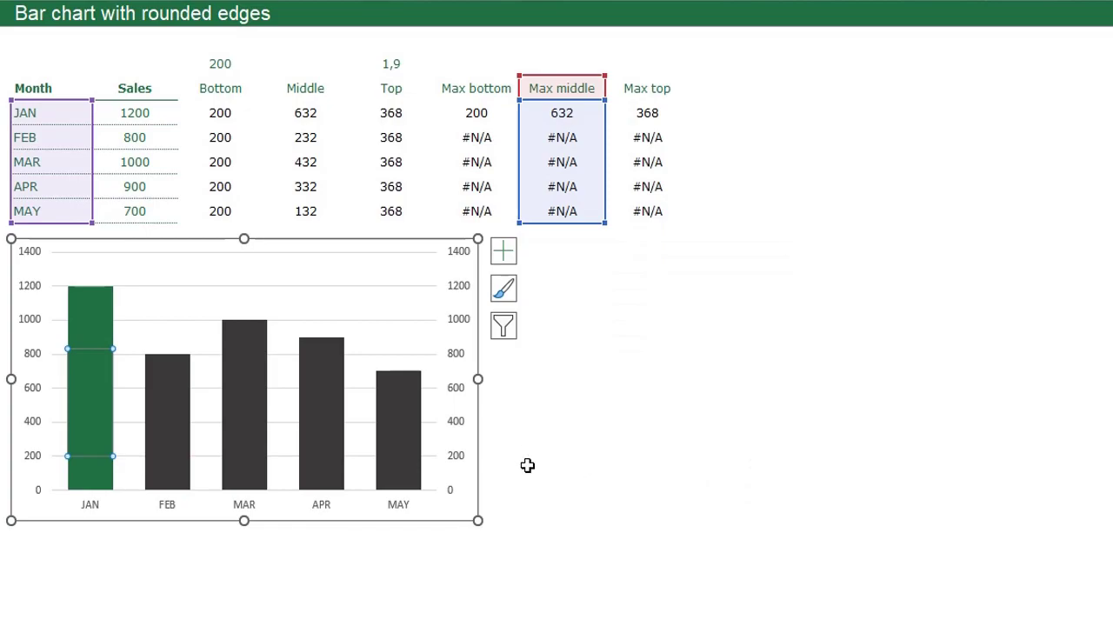
# - Delete the primary and secondary vertical axes from the chart
pyautogui.click(33, 352)
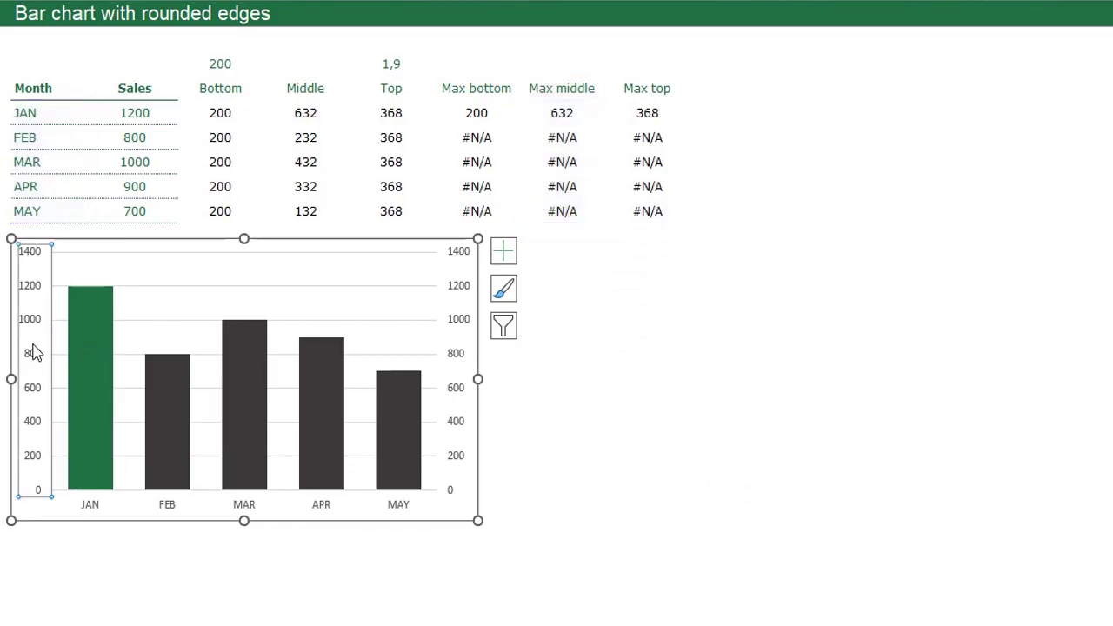
pyautogui.press('Delete')
pyautogui.click(459, 359)
pyautogui.press('Delete')
pyautogui.press('Delete')
# - Delete the chart's gridlines and the horizontal month axis, and deselect the chart
pyautogui.click(425, 320)
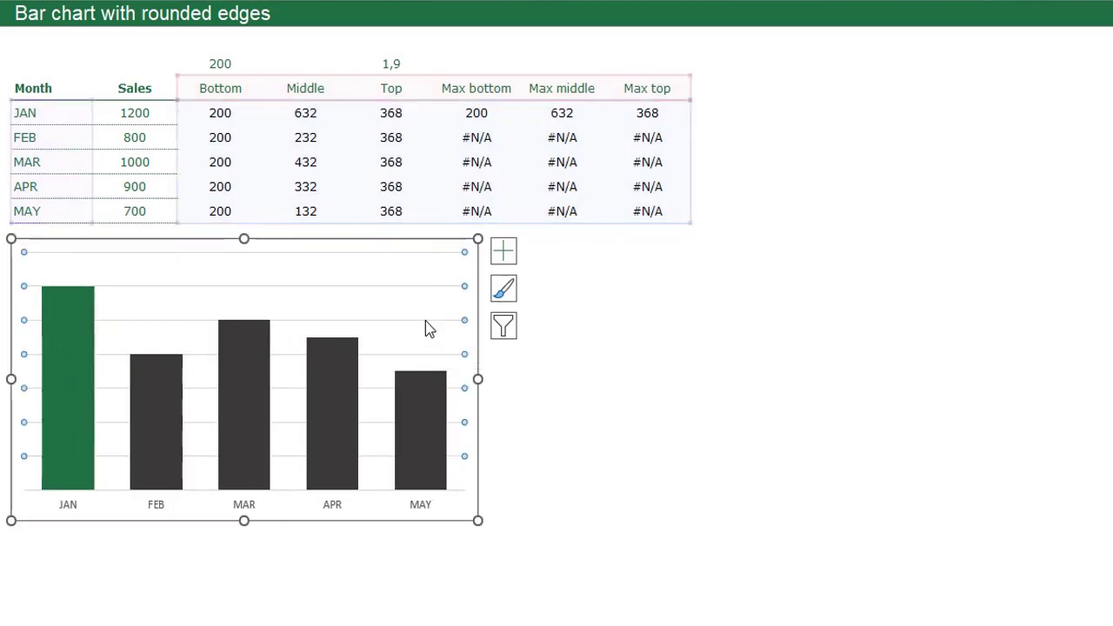
pyautogui.press('Delete')
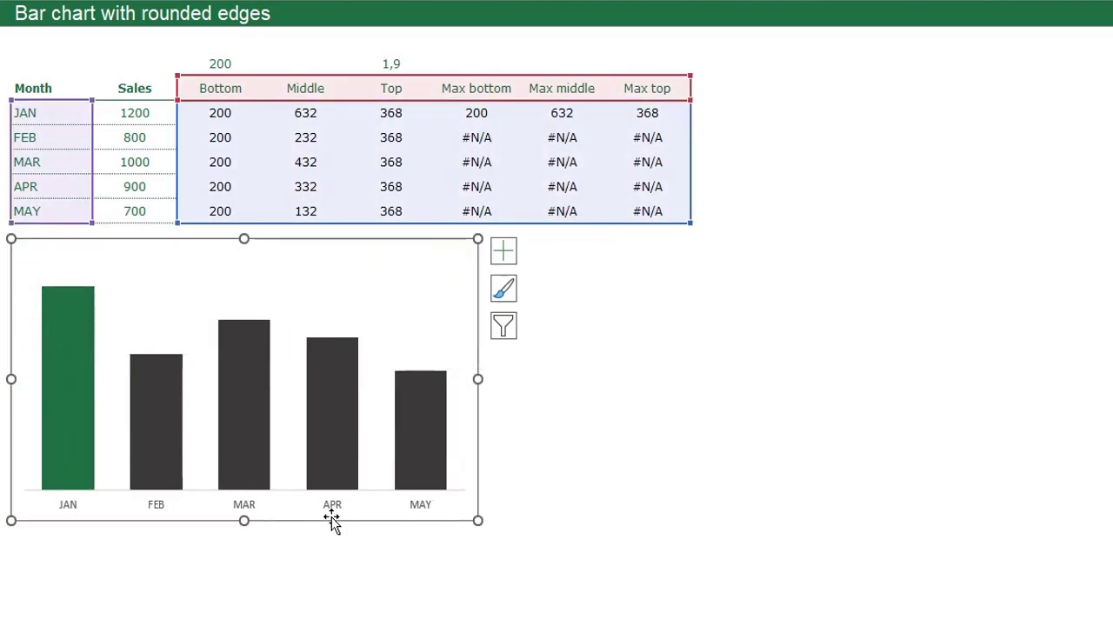
pyautogui.click(333, 511)
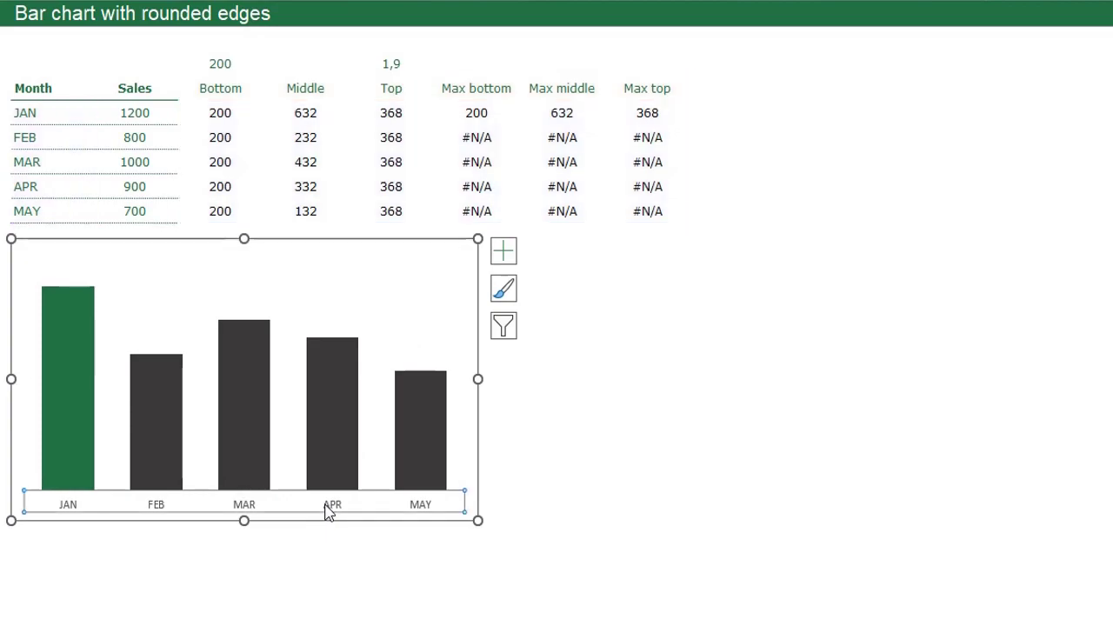
pyautogui.press('Delete')
pyautogui.click(551, 385)
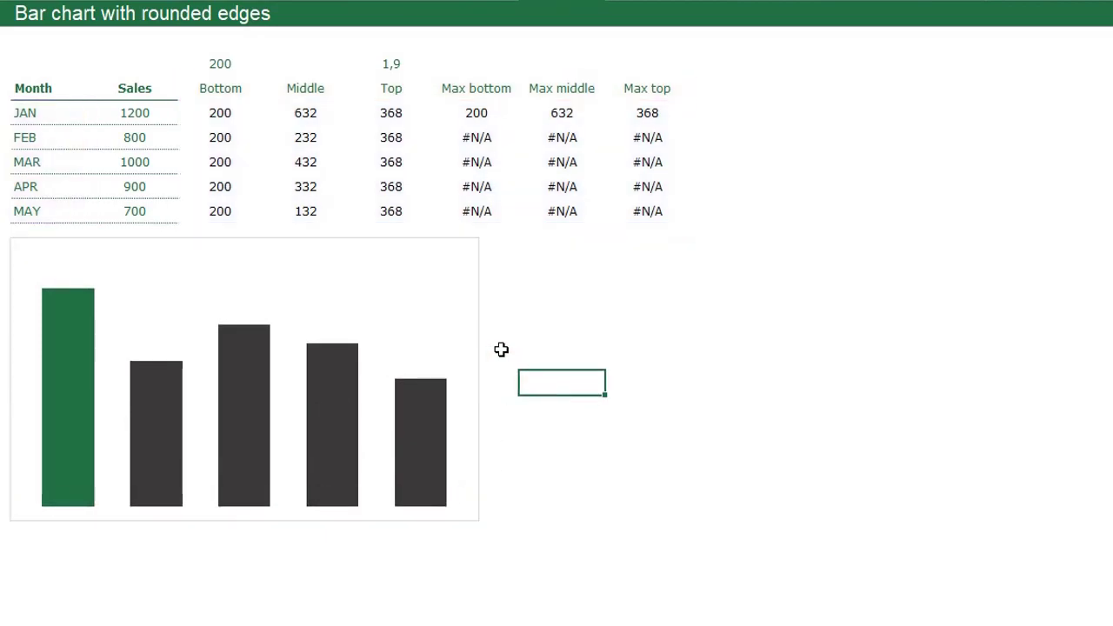
# - Remove the border line around the chart area and close its formatting
pyautogui.click(456, 252)
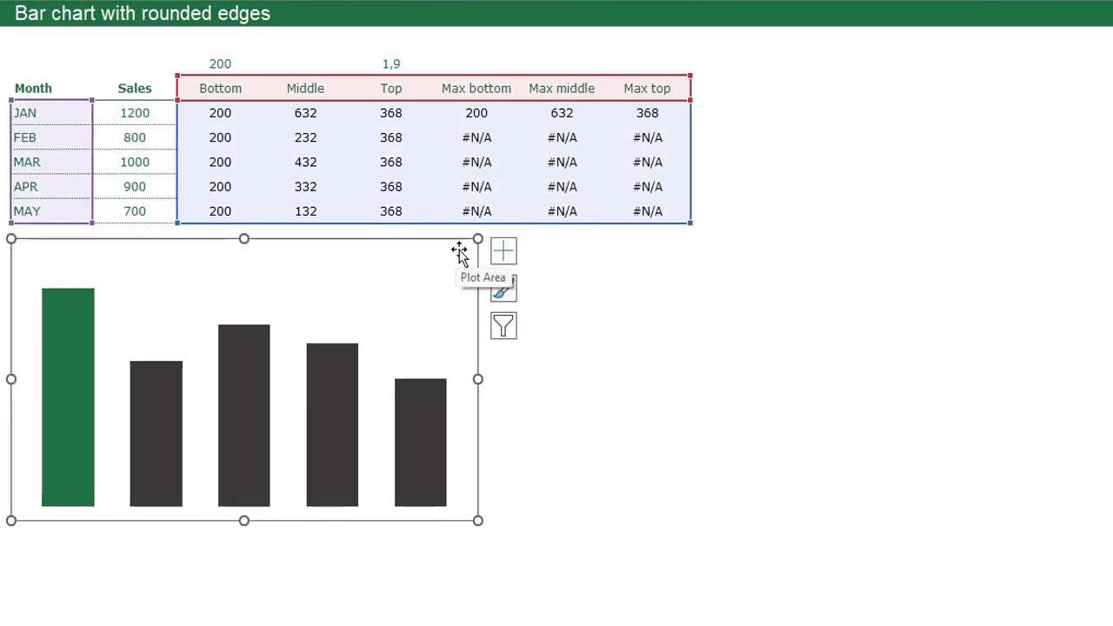
pyautogui.hotkey('ctrl', '1')
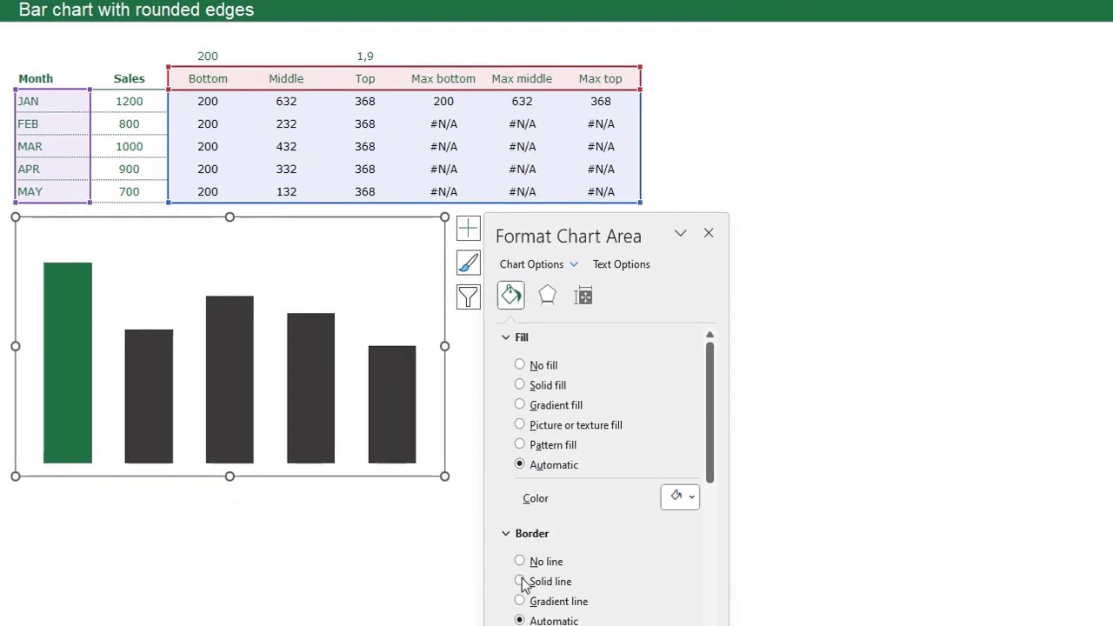
pyautogui.click(520, 562)
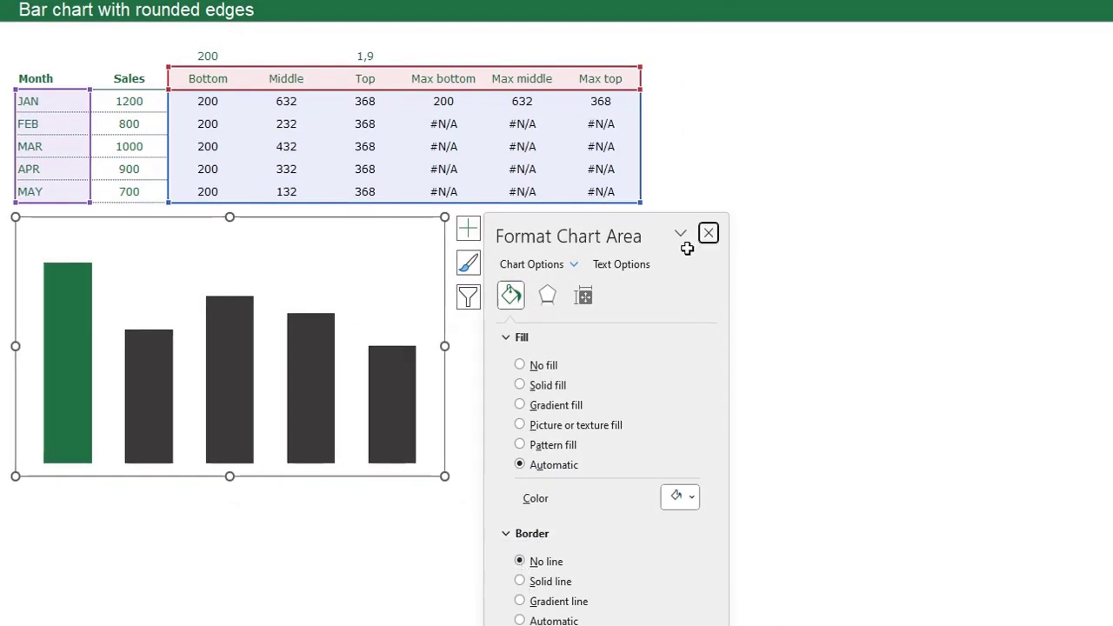
pyautogui.click(708, 233)
pyautogui.click(586, 327)
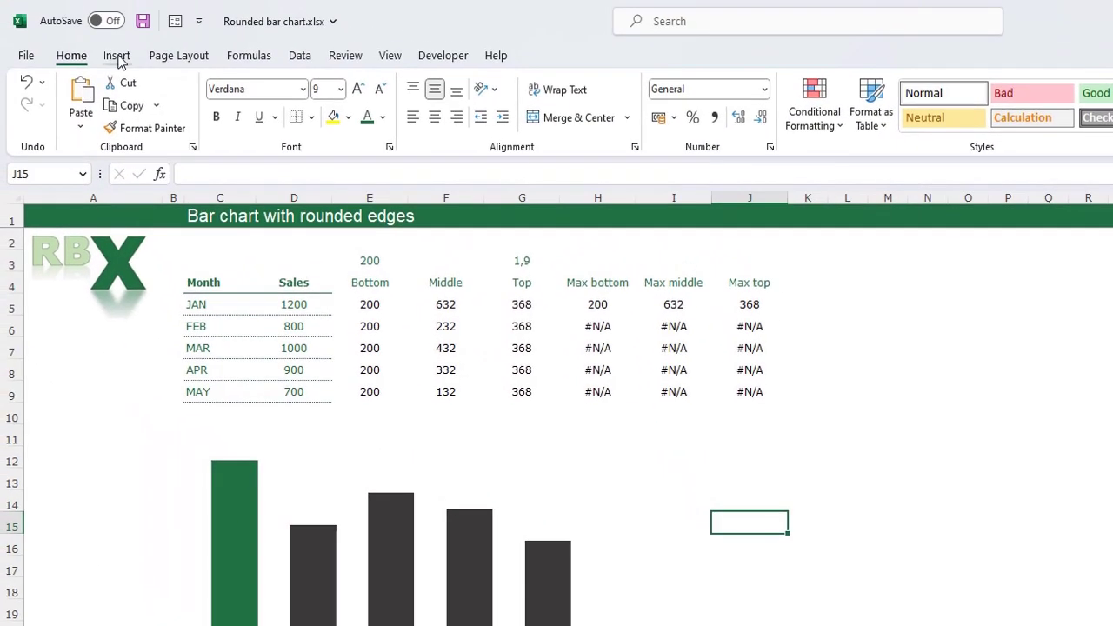
# - Insert a Flowchart: Delay shape beside the chart and rotate it so the rounded side faces up
pyautogui.click(118, 55)
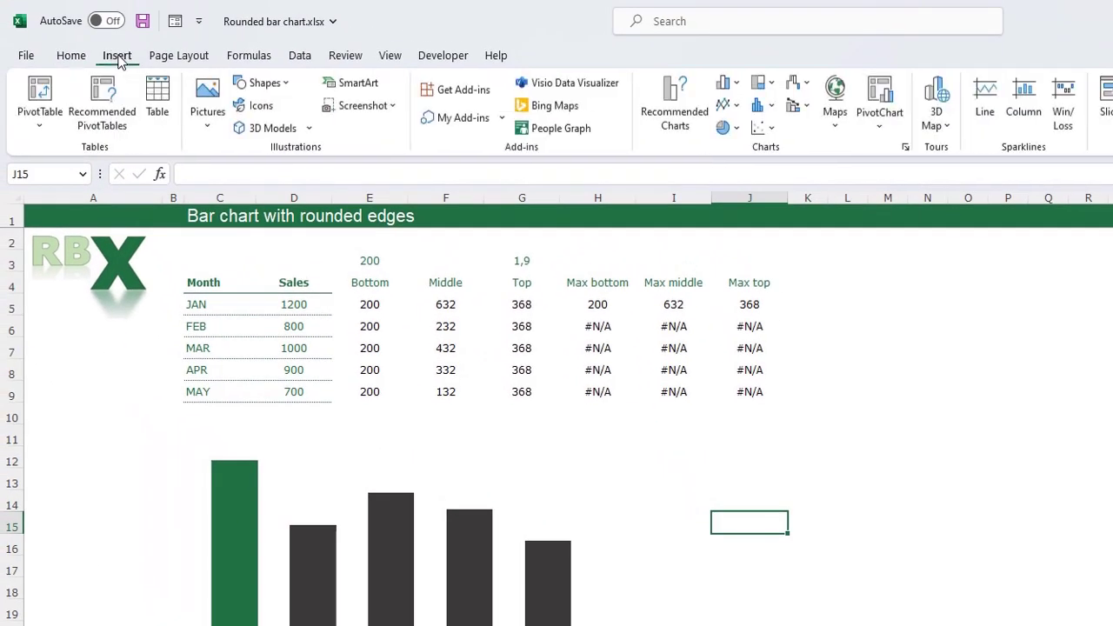
pyautogui.click(264, 83)
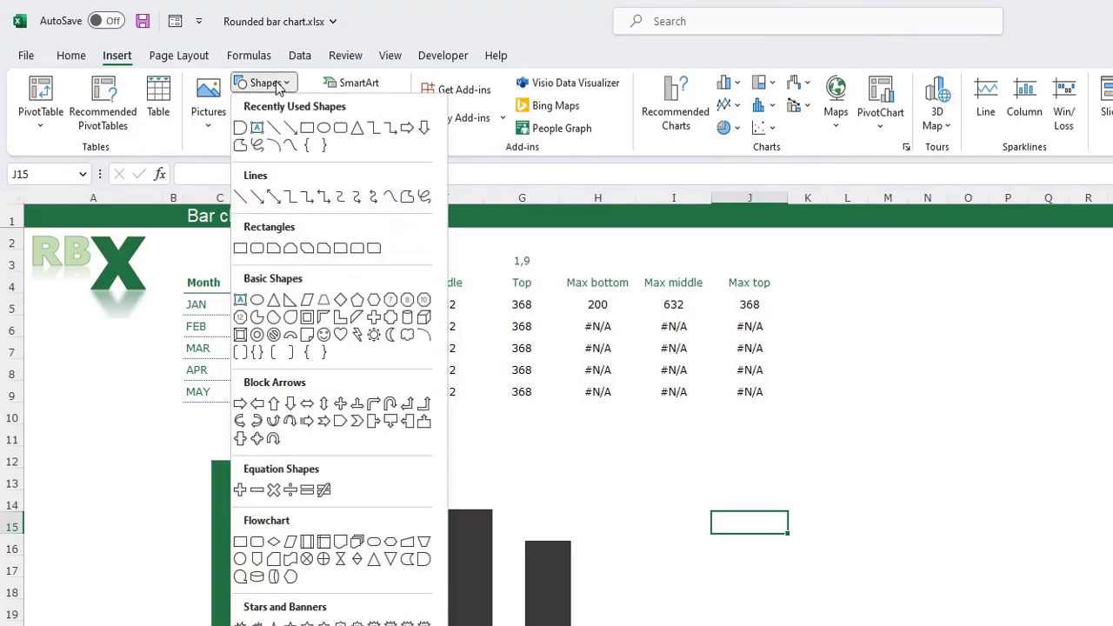
pyautogui.click(426, 564)
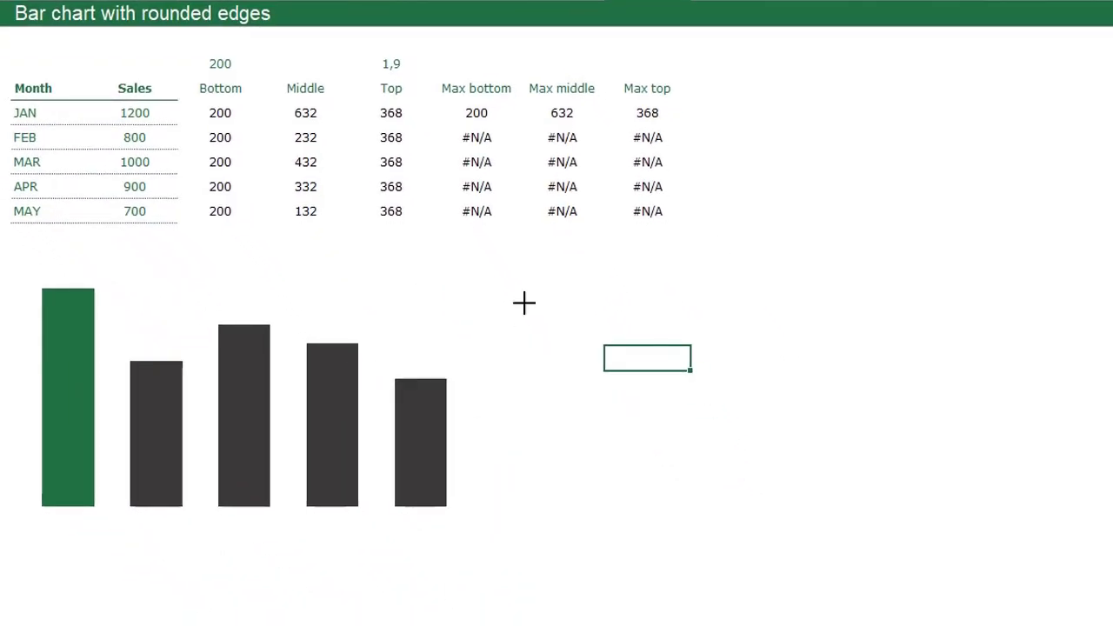
pyautogui.moveTo(640, 472); pyautogui.dragTo(692, 514)
pyautogui.moveTo(583, 348)
pyautogui.mouseDown()
pyautogui.moveTo(591, 368)
pyautogui.moveTo(580, 368)
pyautogui.mouseUp()
pyautogui.moveTo(556, 266); pyautogui.dragTo(488, 336)
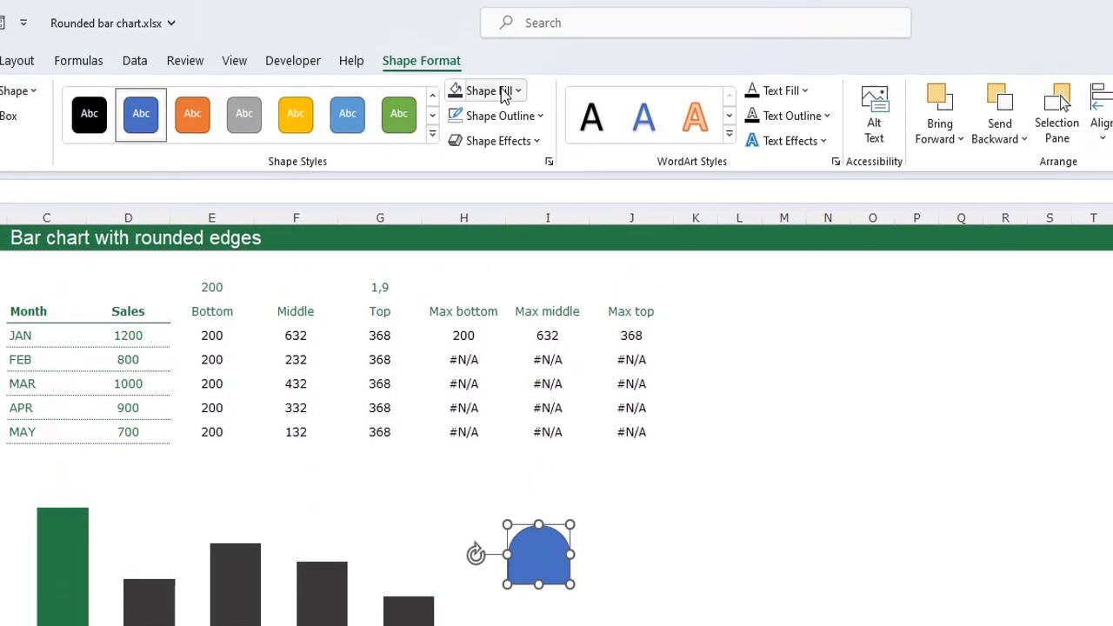
# - Fill the rounded shape with the chart's dark green and remove its outline
pyautogui.click(511, 94)
pyautogui.click(454, 356)
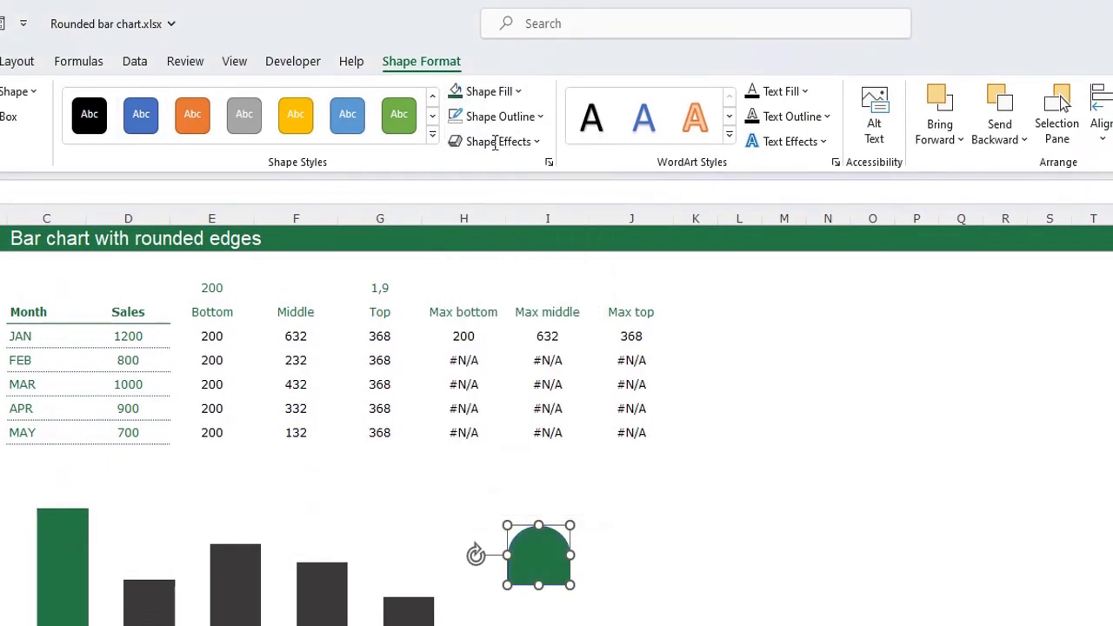
pyautogui.click(514, 119)
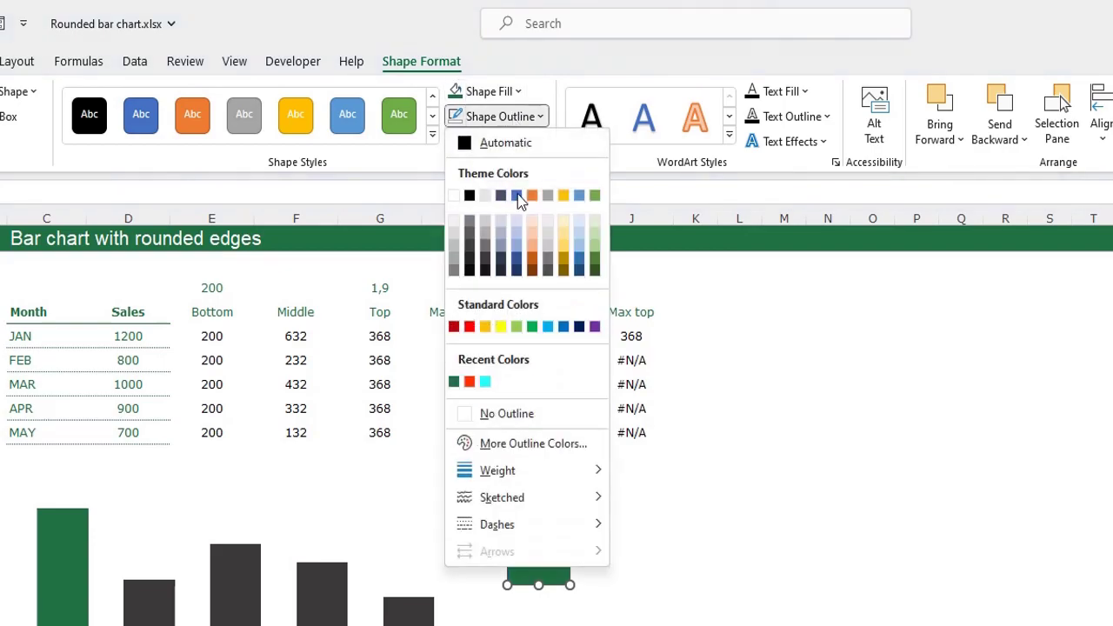
pyautogui.click(538, 420)
pyautogui.click(592, 537)
# - Duplicate the green rounded shape beside the original and fill the copy with dark grey
pyautogui.click(545, 565)
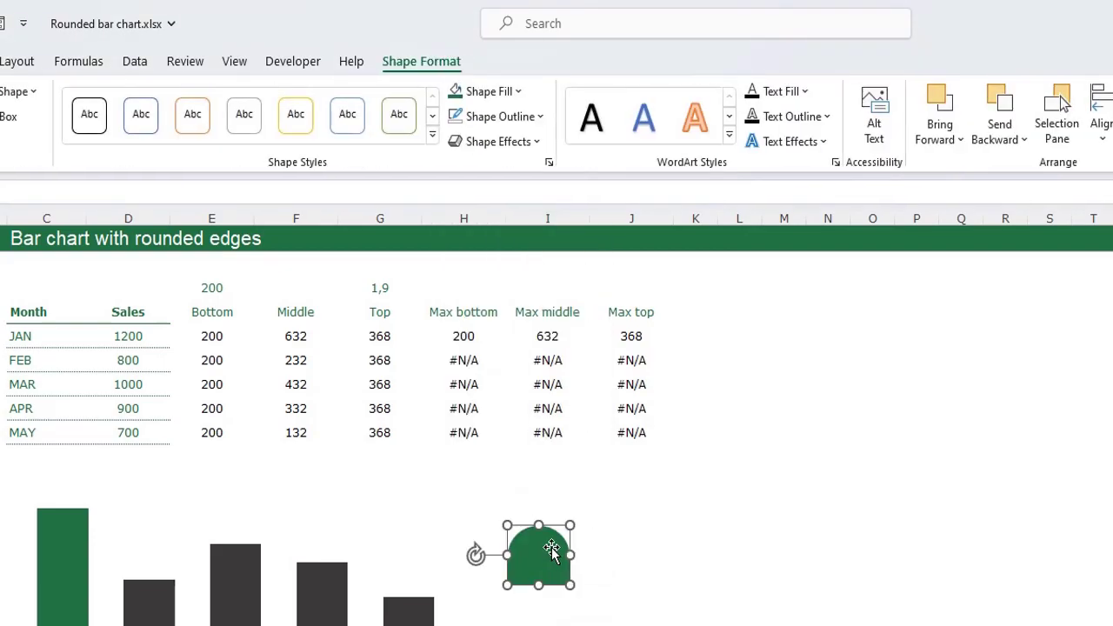
pyautogui.moveTo(556, 545); pyautogui.dragTo(624, 571)
pyautogui.click(487, 91)
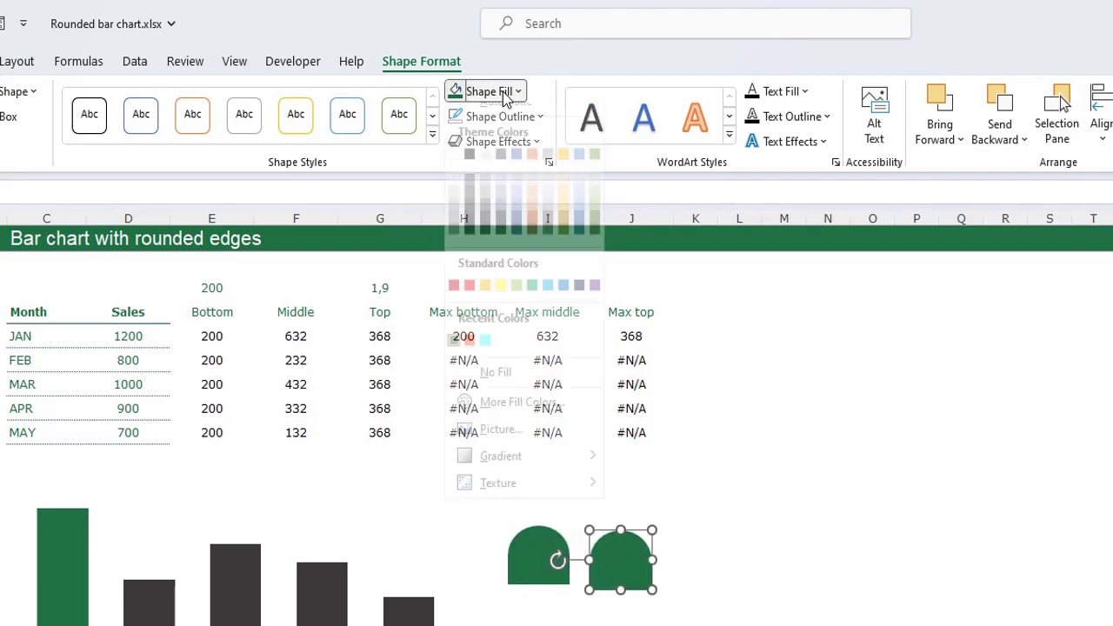
pyautogui.click(487, 235)
pyautogui.click(632, 623)
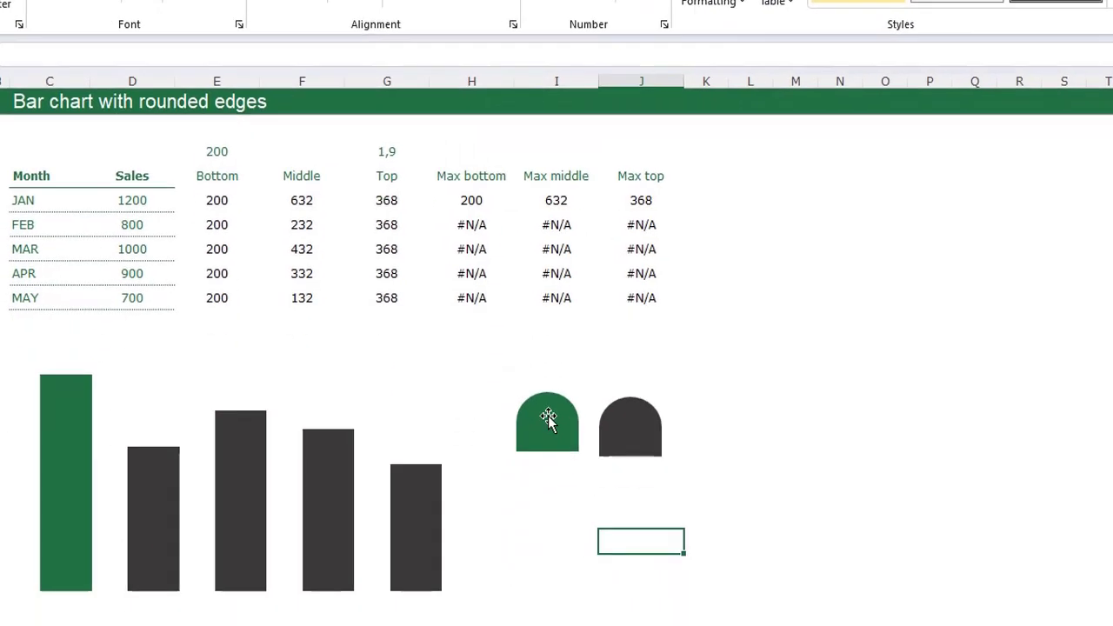
# - Copy the green rounded shape and paste it onto the Max top series of the JAN column
pyautogui.click(552, 327)
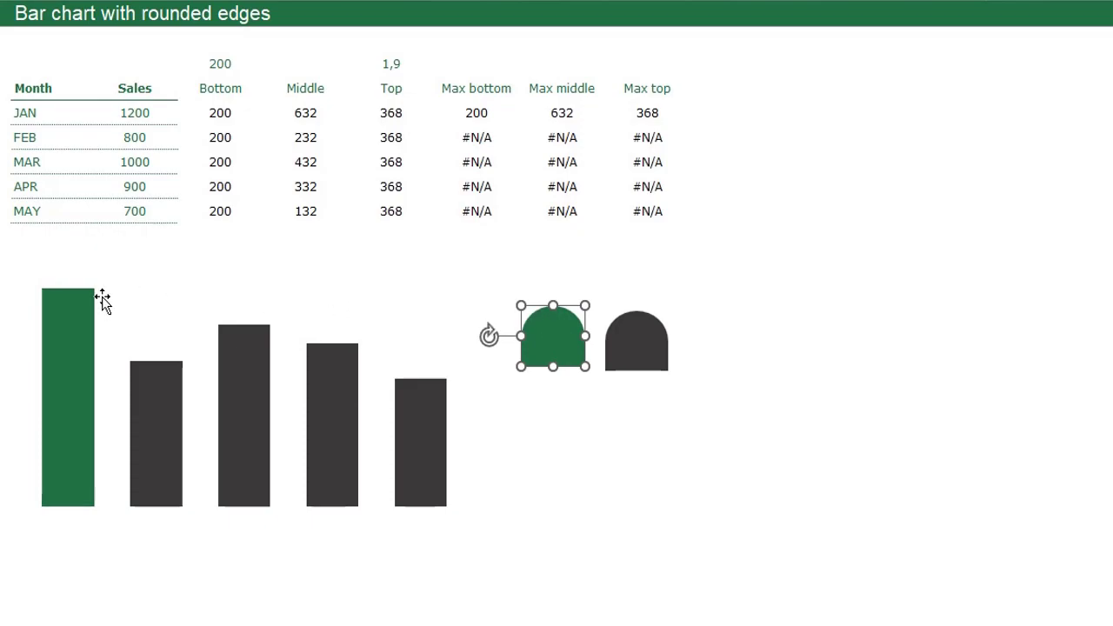
pyautogui.click(77, 308)
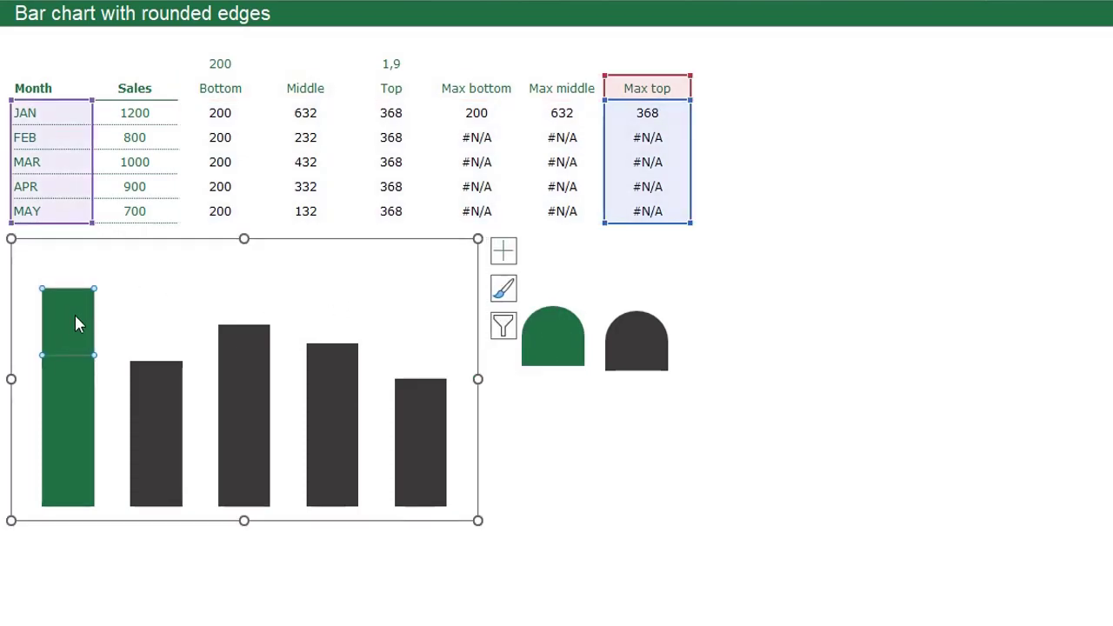
pyautogui.hotkey('ctrl', 'v')
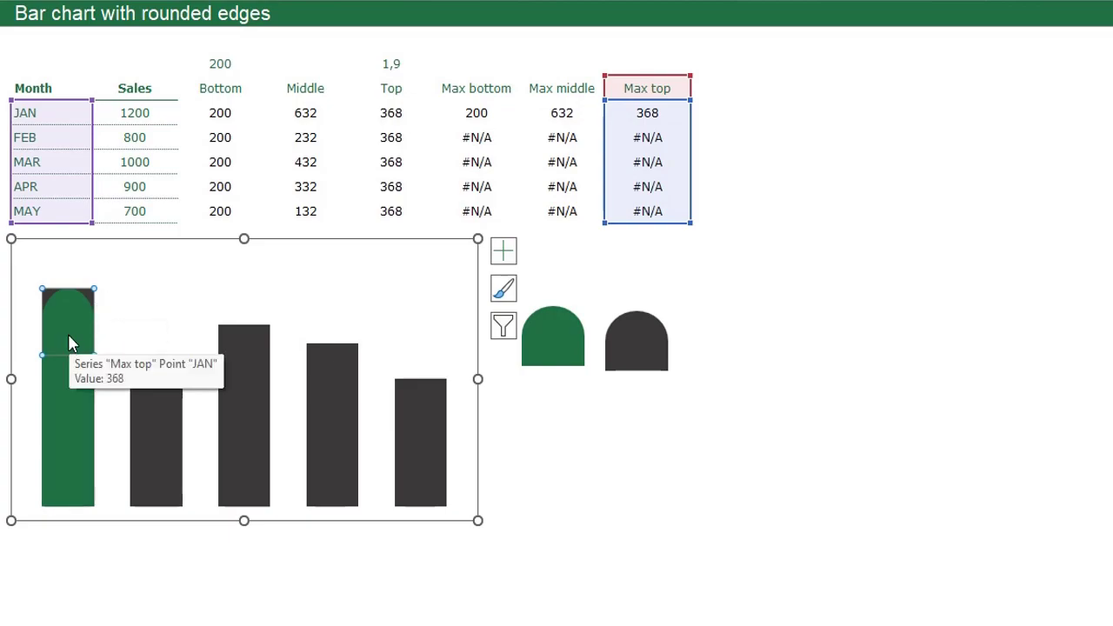
# - Copy the dark grey rounded shape, paste it onto the Top series, and deselect the chart
pyautogui.click(640, 344)
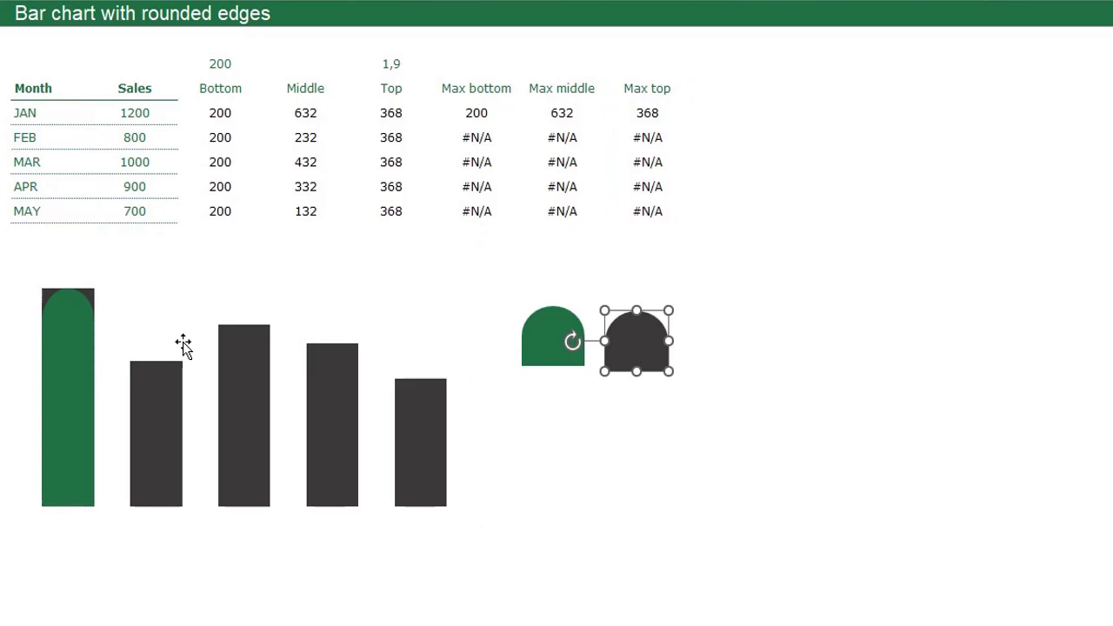
pyautogui.click(235, 347)
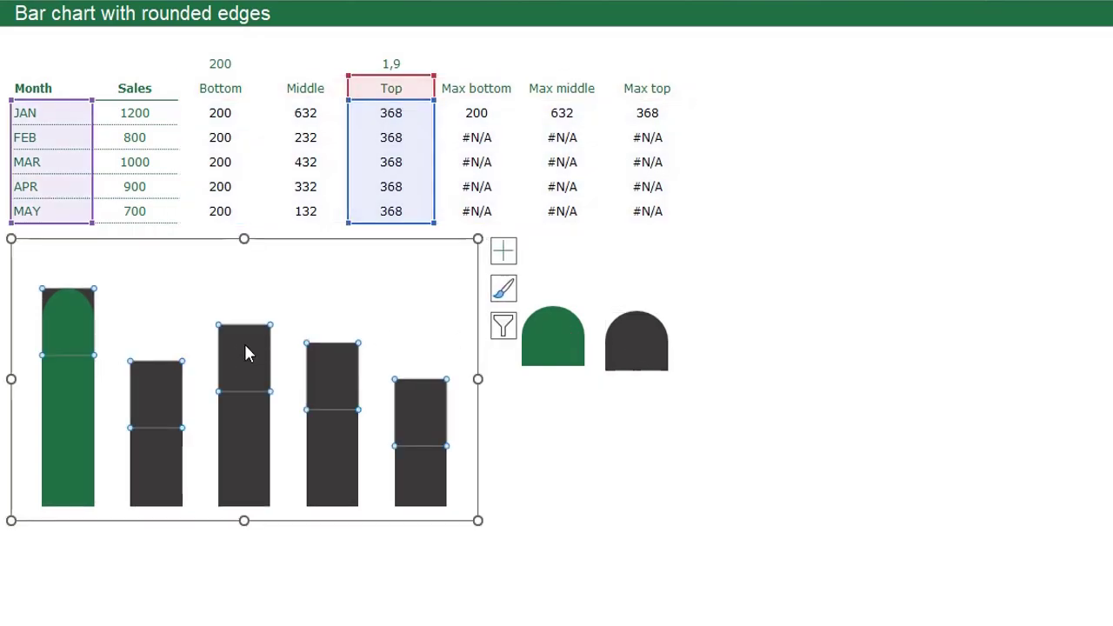
pyautogui.hotkey('ctrl', 'v')
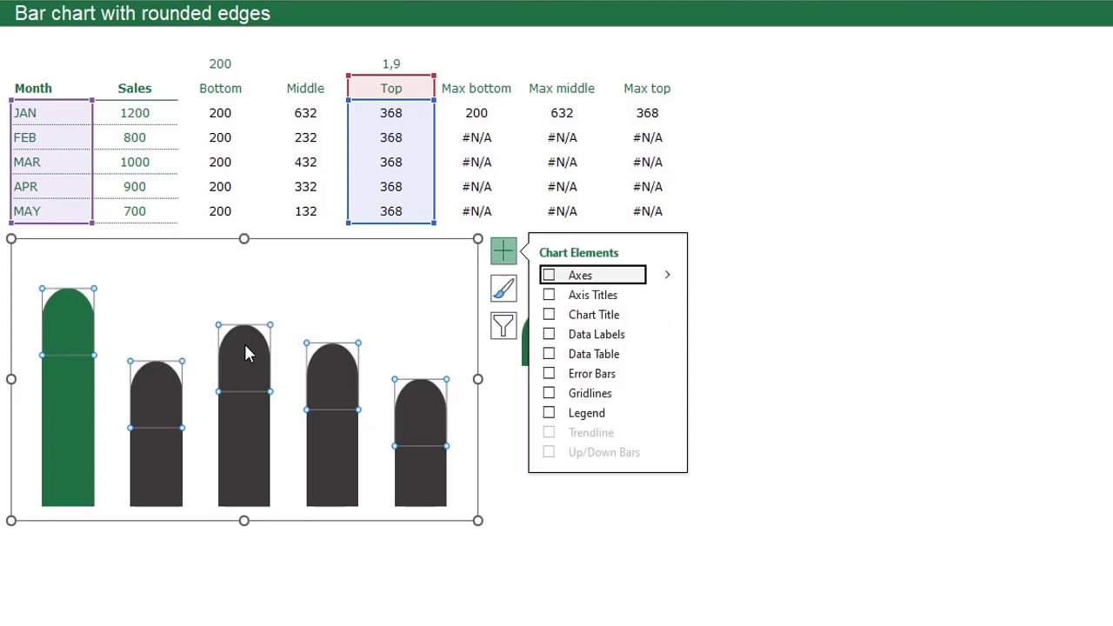
pyautogui.click(626, 585)
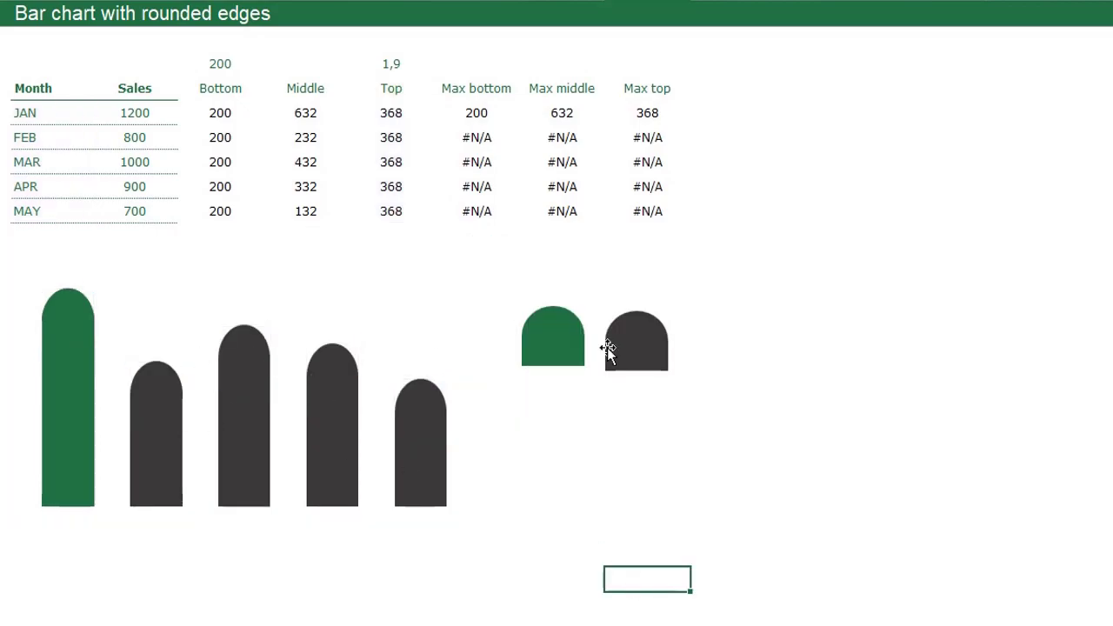
# - Remove the green and dark grey helper shapes from the sheet
pyautogui.click(546, 334)
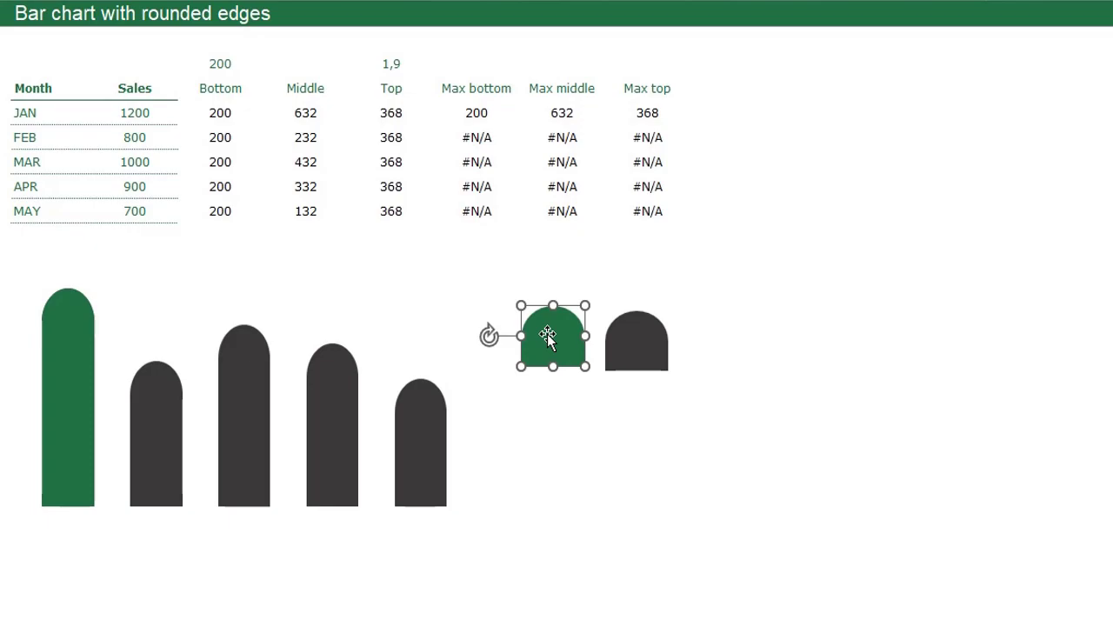
pyautogui.hotkey('ctrl', 'x')
pyautogui.click(654, 342)
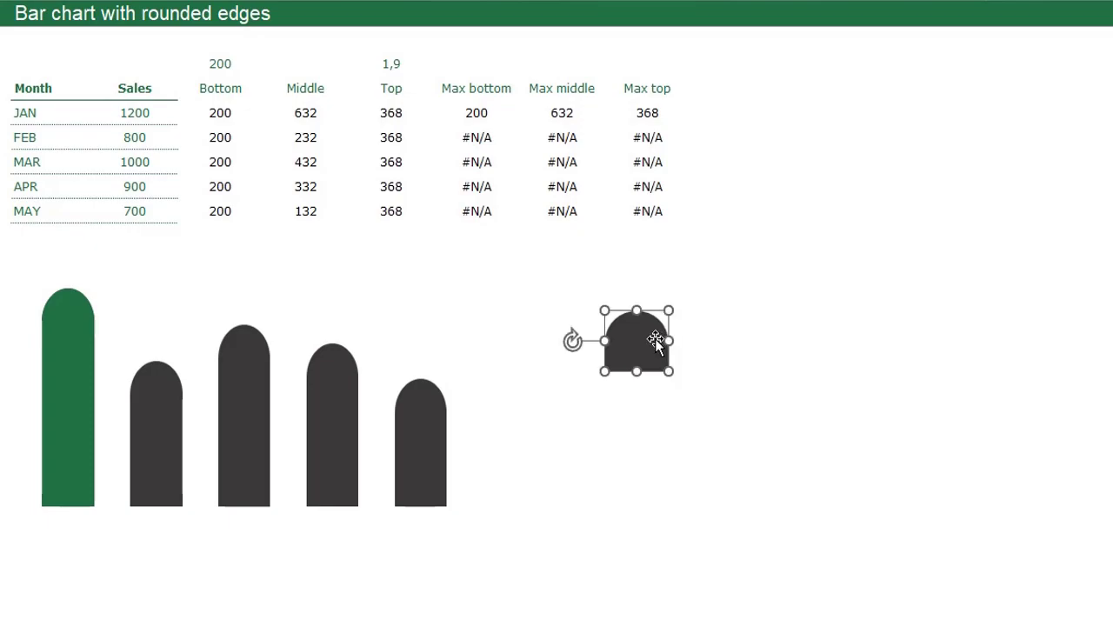
pyautogui.hotkey('ctrl', 'x')
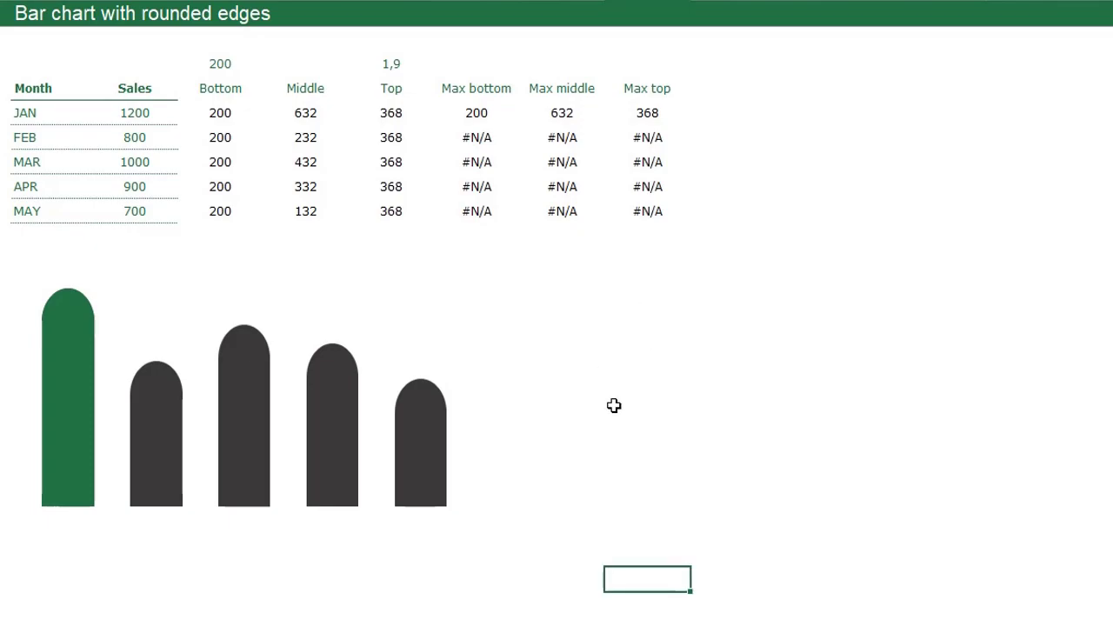
pyautogui.press('Left')
pyautogui.press('Left')
pyautogui.press('Left')
pyautogui.press('Left')
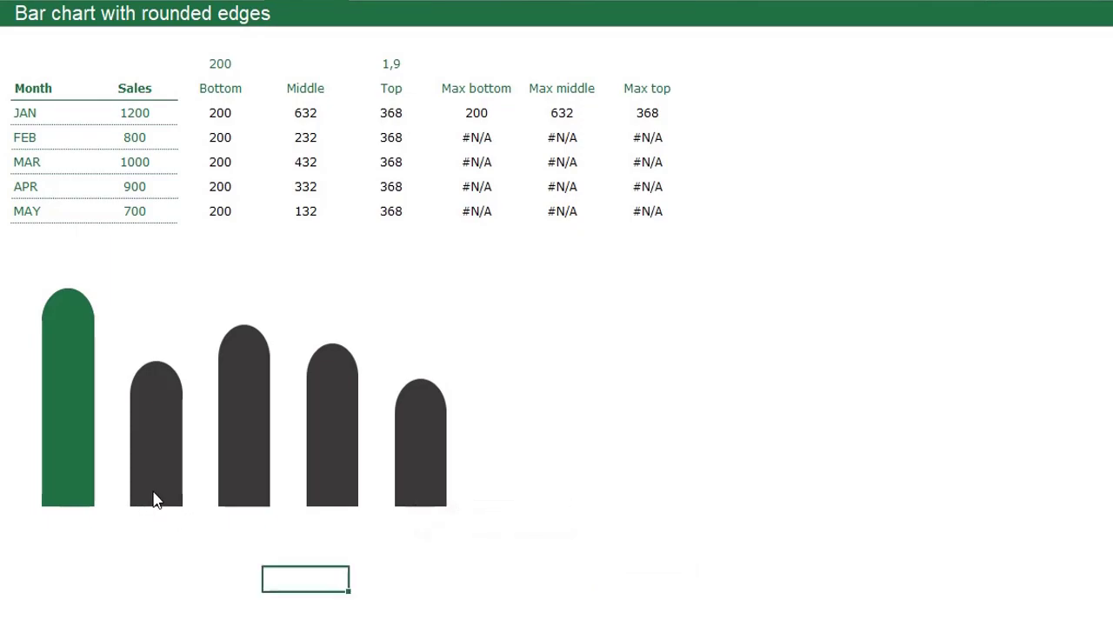
# - Add data labels to the chart's Bottom series and open the formatting options for those labels
pyautogui.click(174, 355)
pyautogui.click(153, 499)
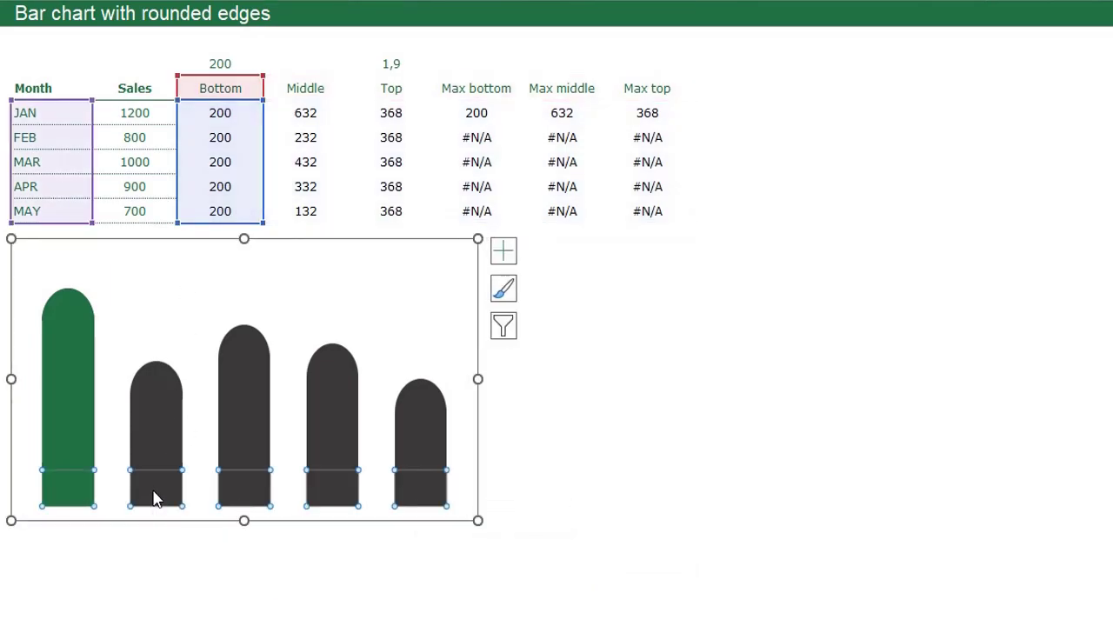
pyautogui.click(505, 252)
pyautogui.click(548, 335)
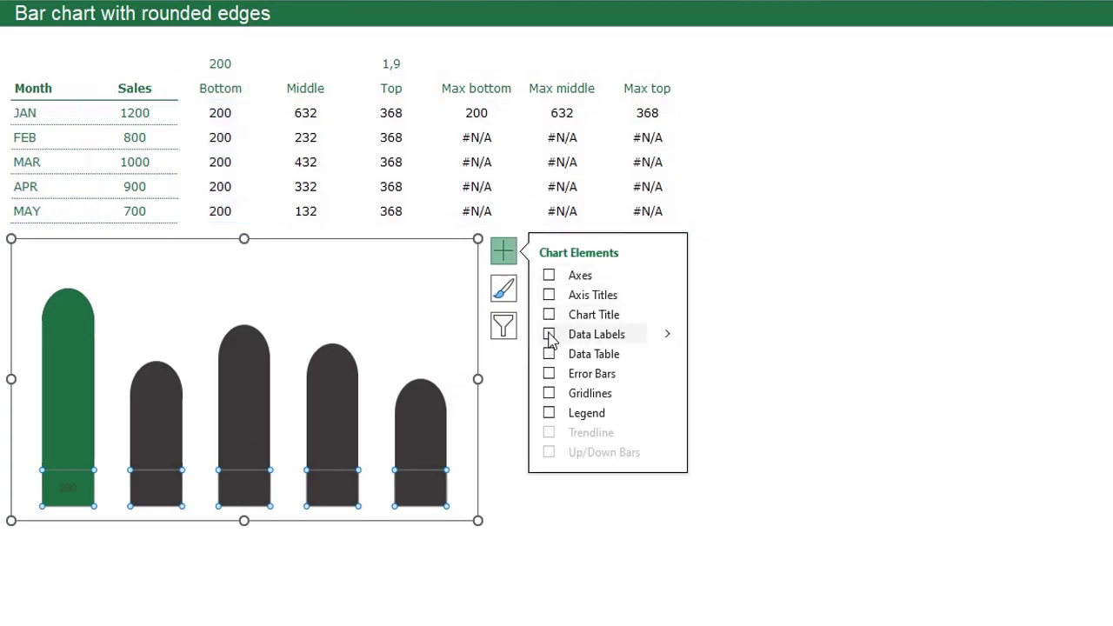
pyautogui.click(67, 488)
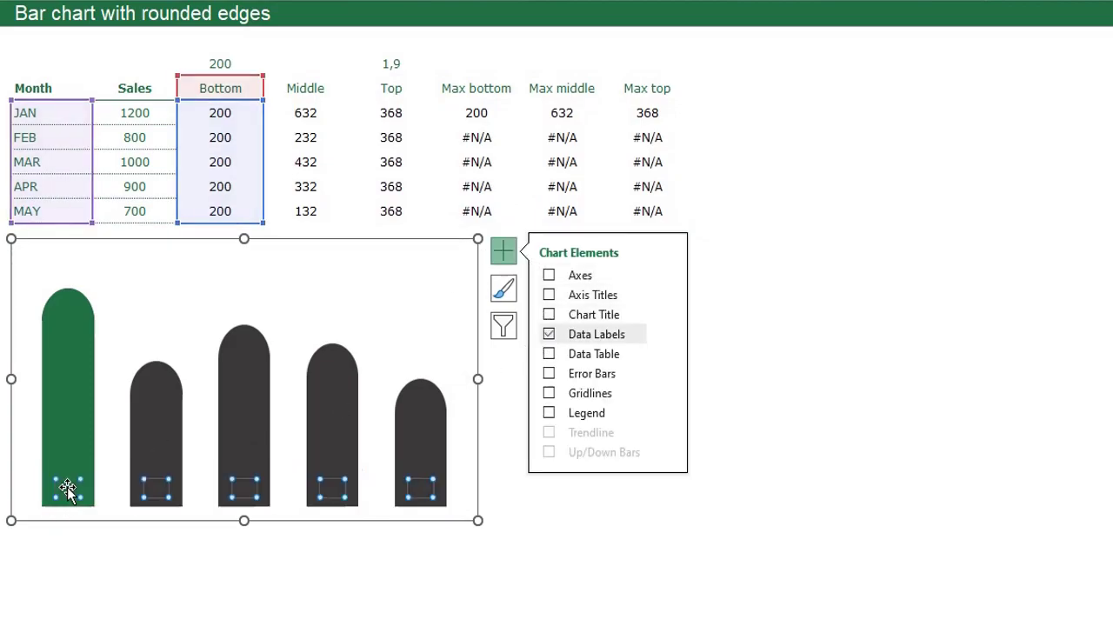
pyautogui.doubleClick(67, 488)
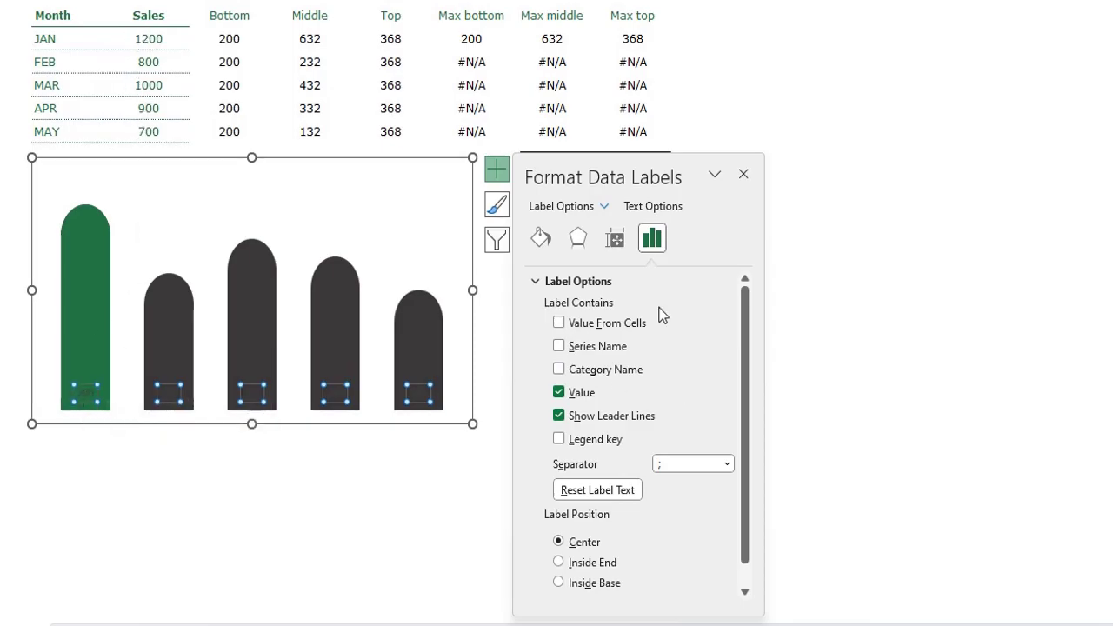
# - Make the Bottom labels show only the Sales values from cells D5:D9, without leader lines, positioned at Inside End
pyautogui.click(559, 323)
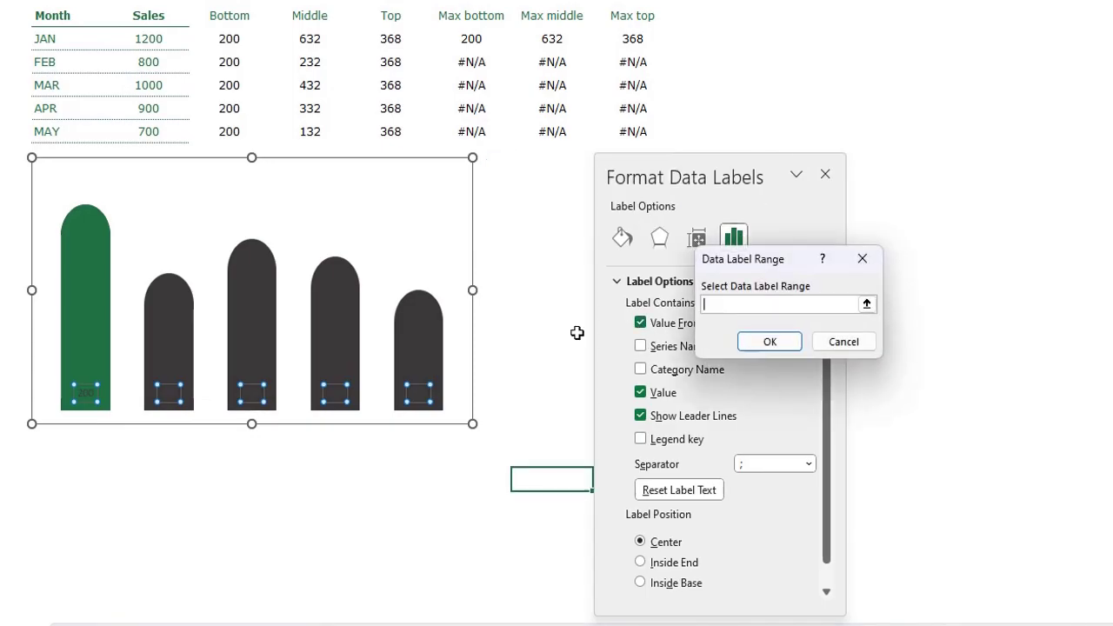
pyautogui.moveTo(142, 38); pyautogui.dragTo(148, 131)
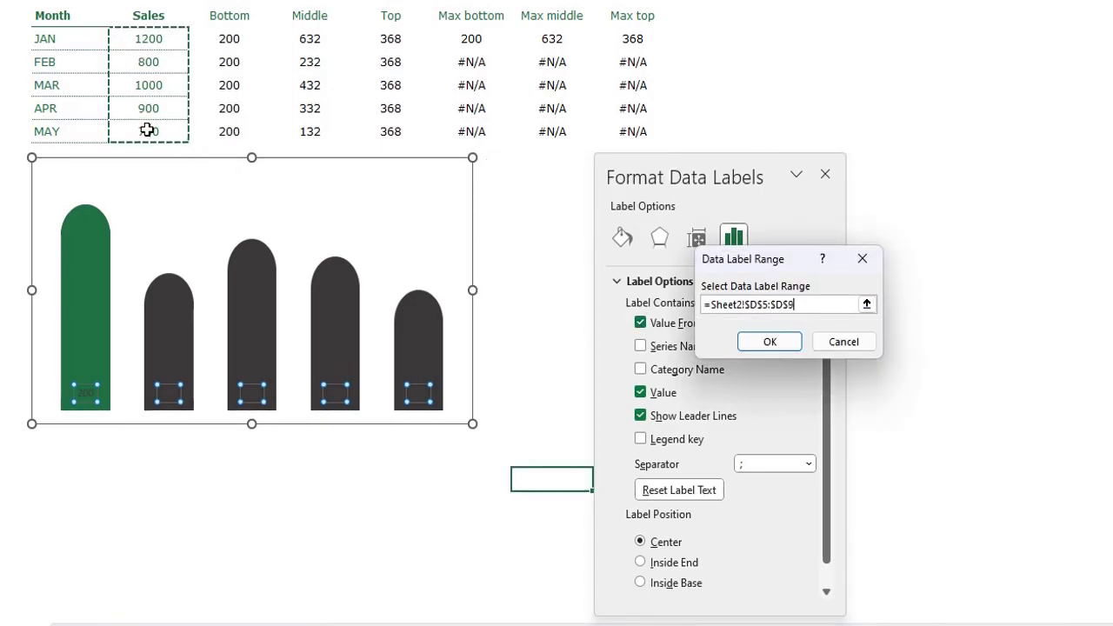
pyautogui.click(752, 342)
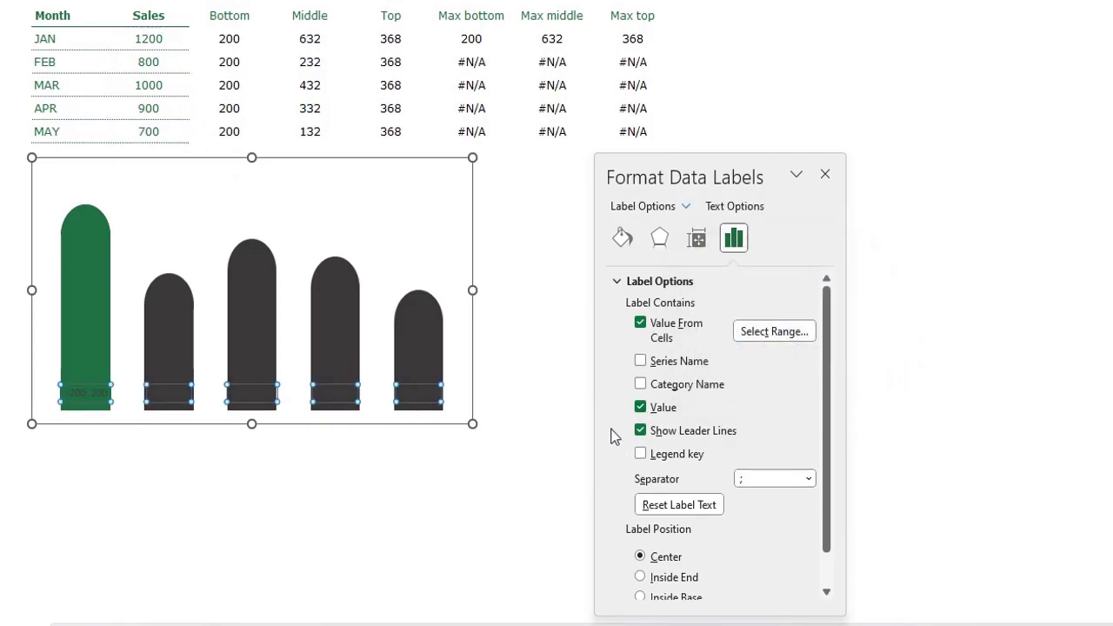
pyautogui.click(640, 409)
pyautogui.click(639, 431)
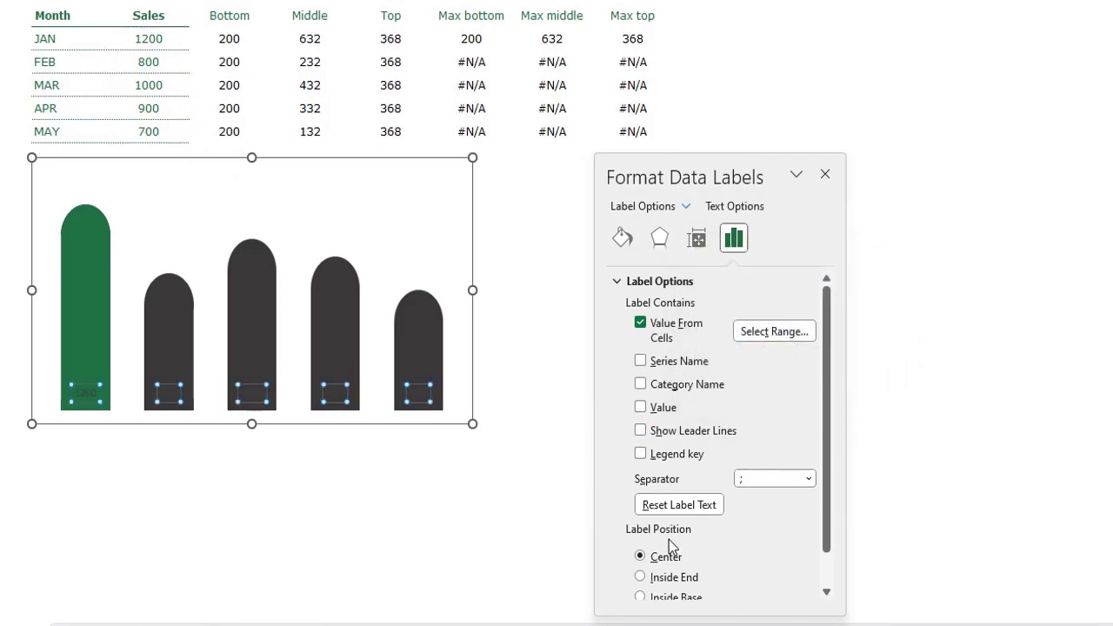
pyautogui.click(640, 579)
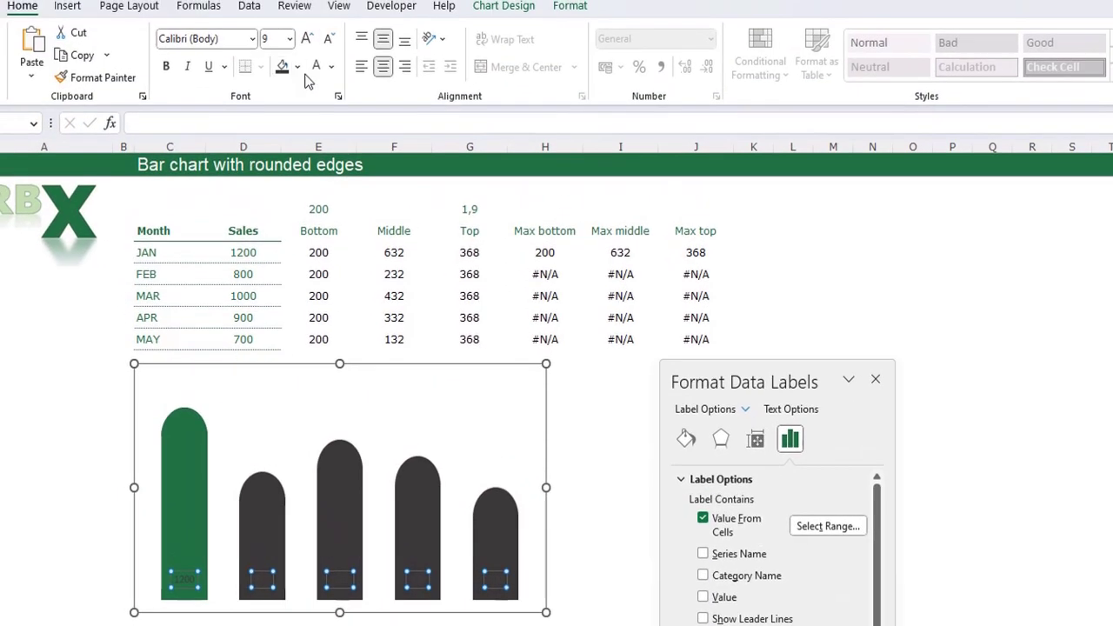
# - Format the sales labels as white, bold text at size 14 and deselect the chart
pyautogui.click(307, 38)
pyautogui.click(306, 39)
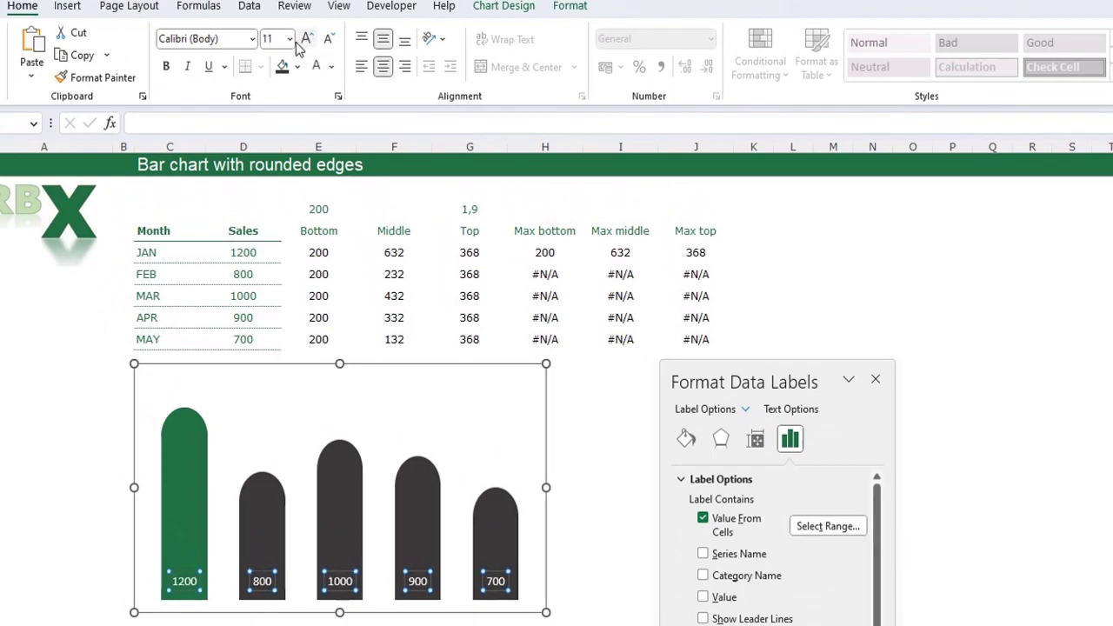
pyautogui.click(167, 67)
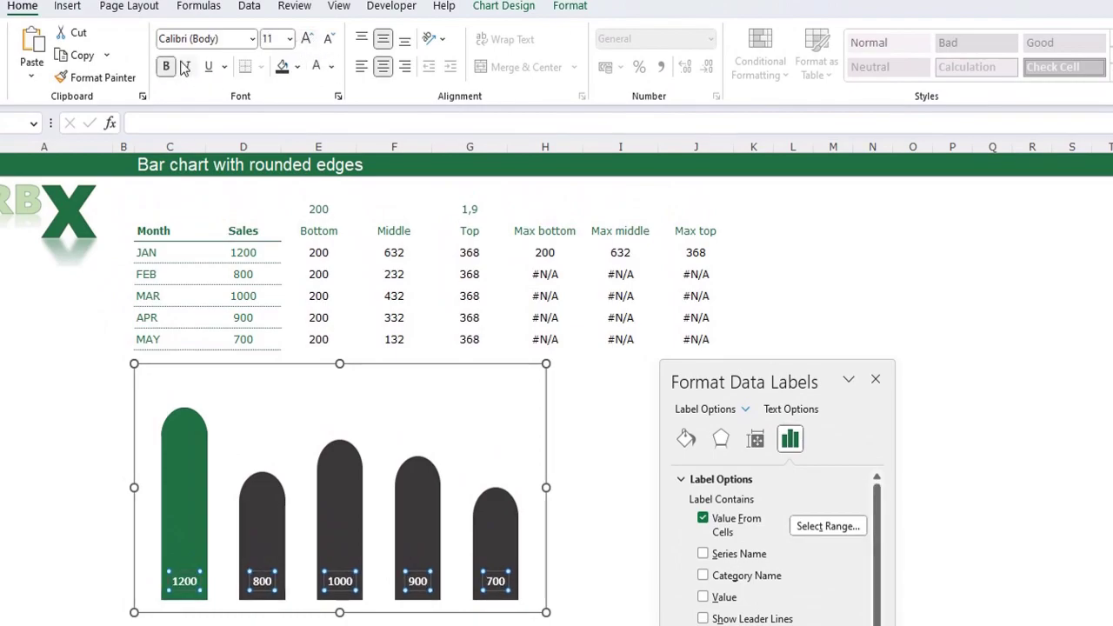
pyautogui.click(307, 38)
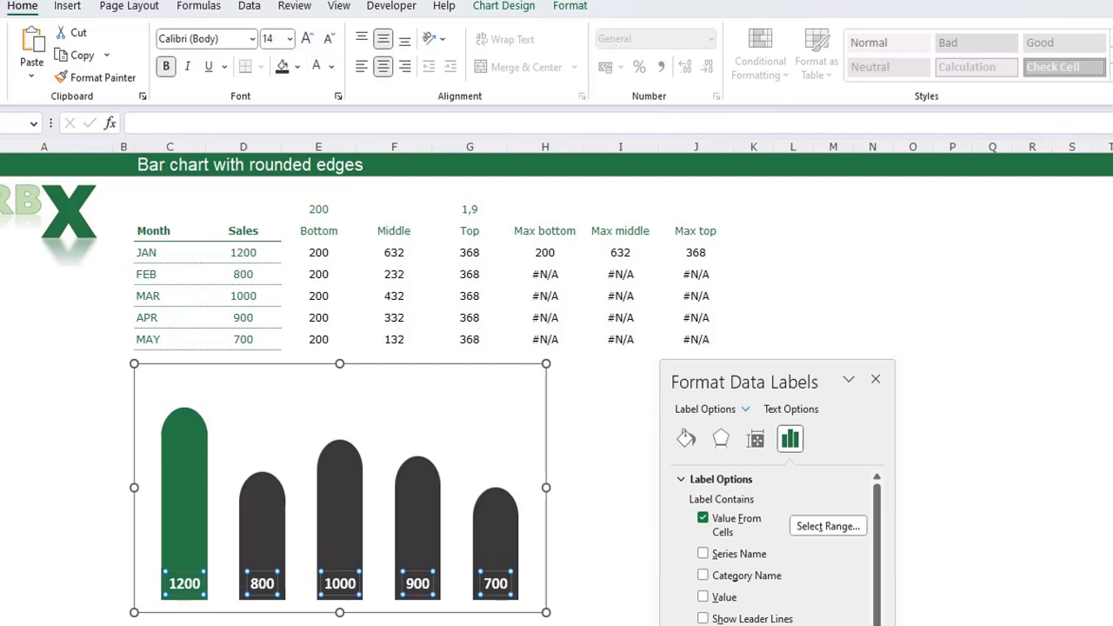
pyautogui.click(603, 491)
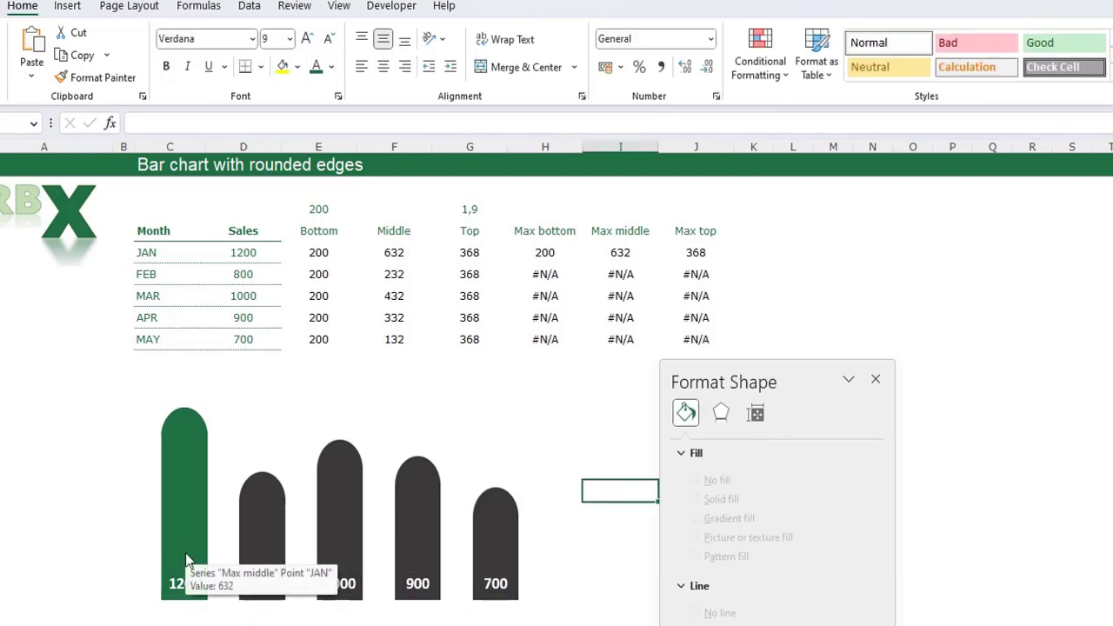
# - Add data labels to the chart's Middle series and select those labels
pyautogui.click(310, 440)
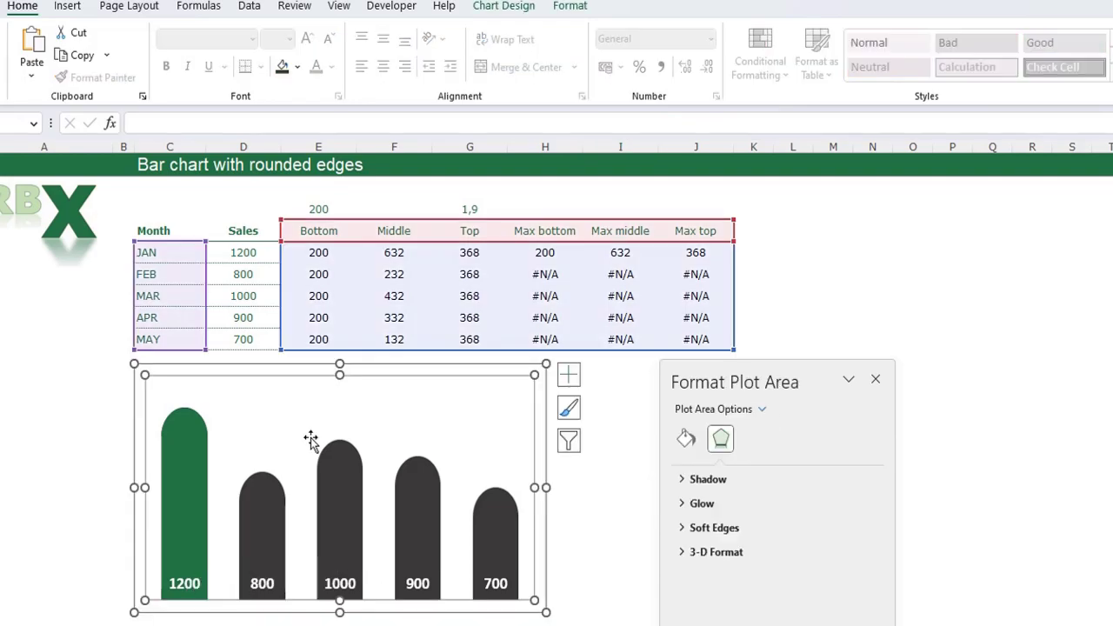
pyautogui.click(258, 554)
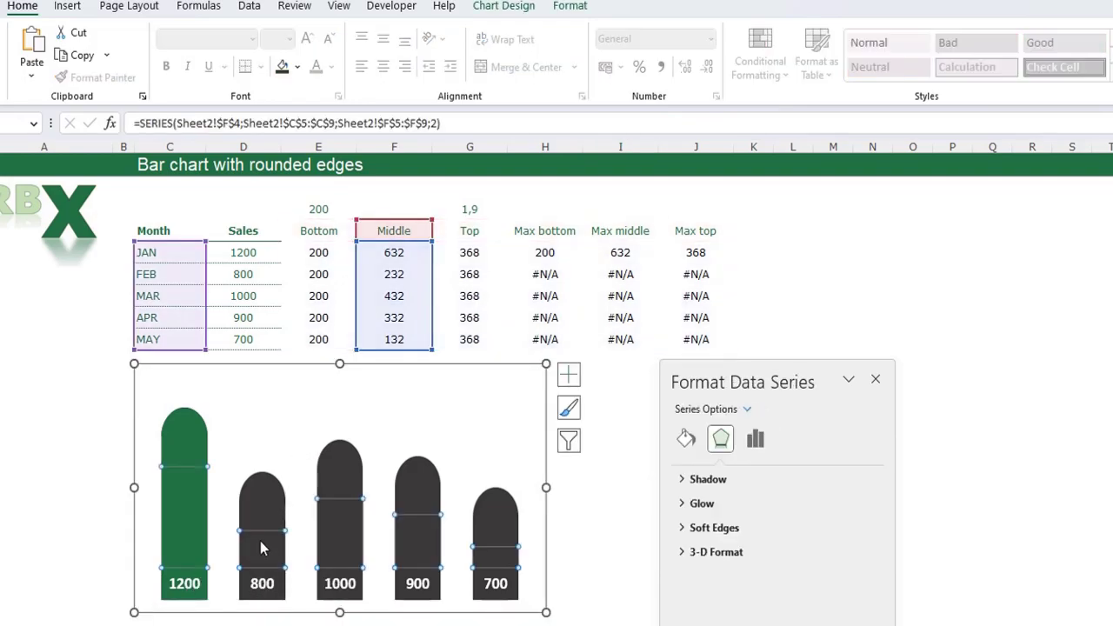
pyautogui.click(569, 374)
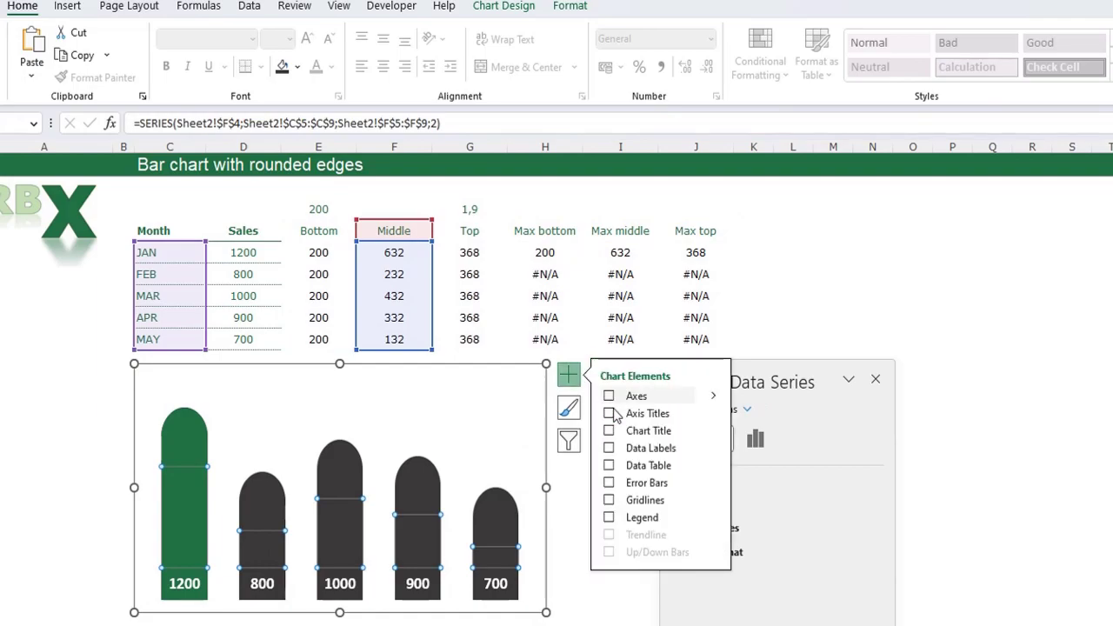
pyautogui.click(608, 448)
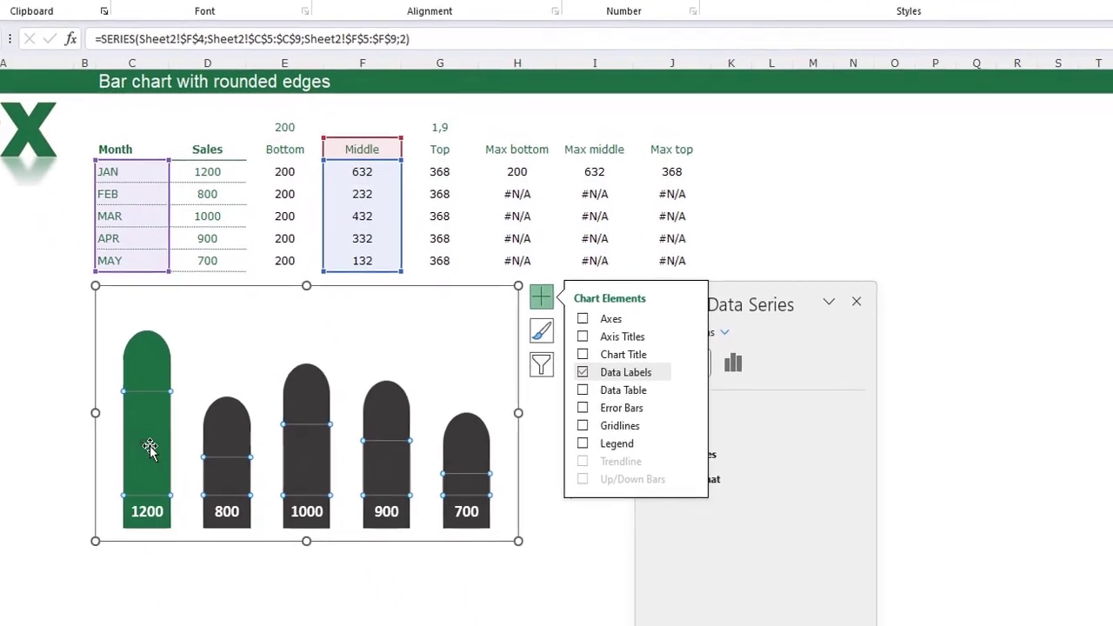
pyautogui.click(184, 518)
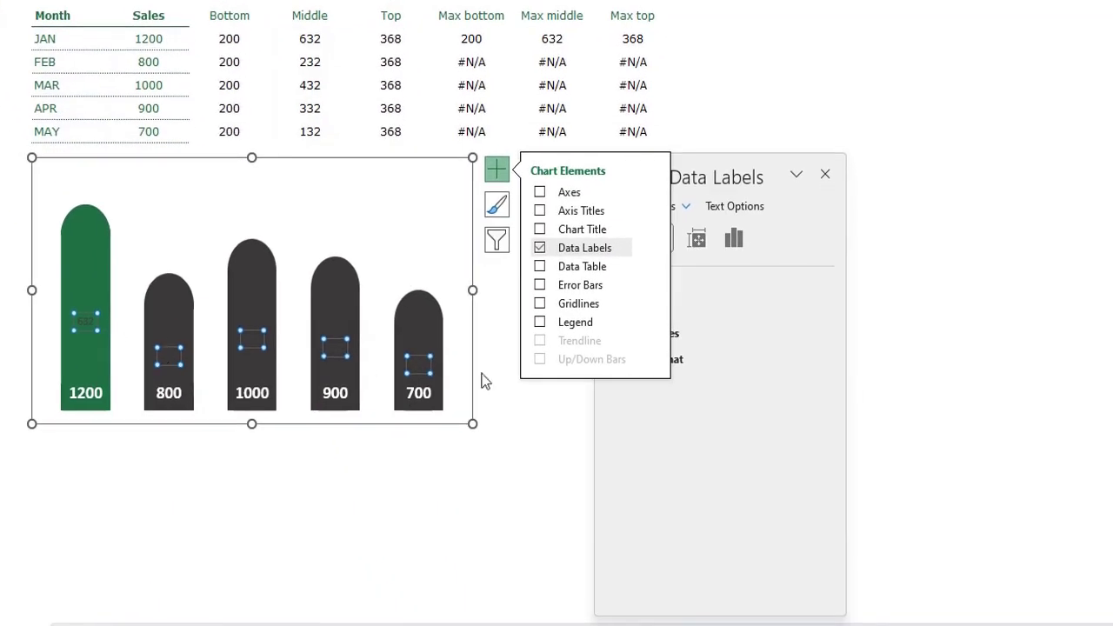
pyautogui.click(497, 168)
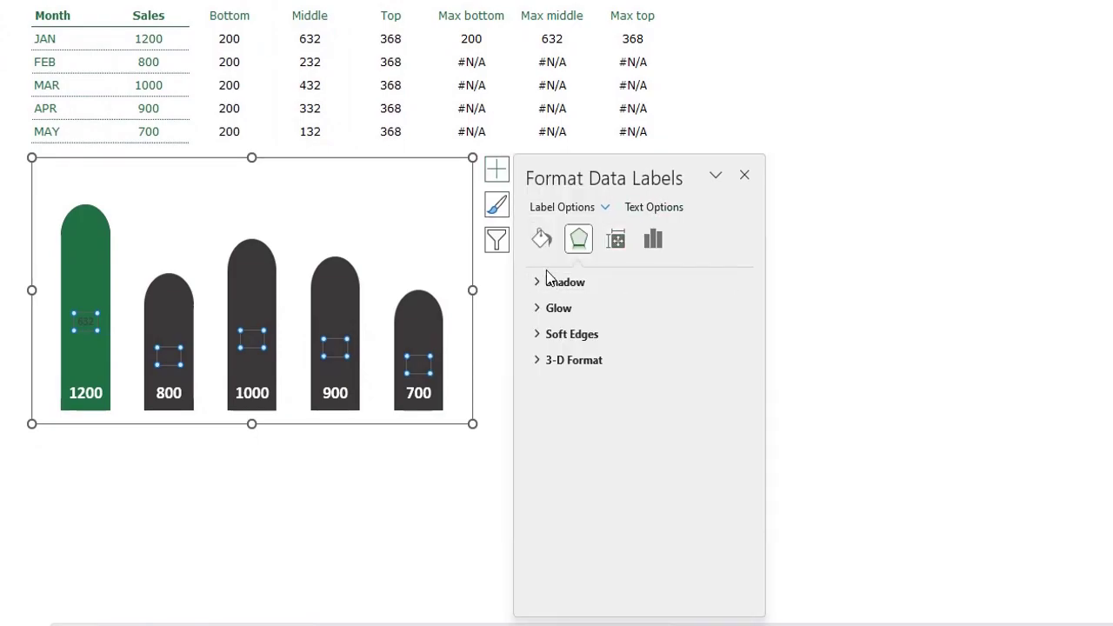
# - Make the Middle labels show only the month names from cells C5:C9, without leader lines, positioned at Inside Base
pyautogui.click(653, 241)
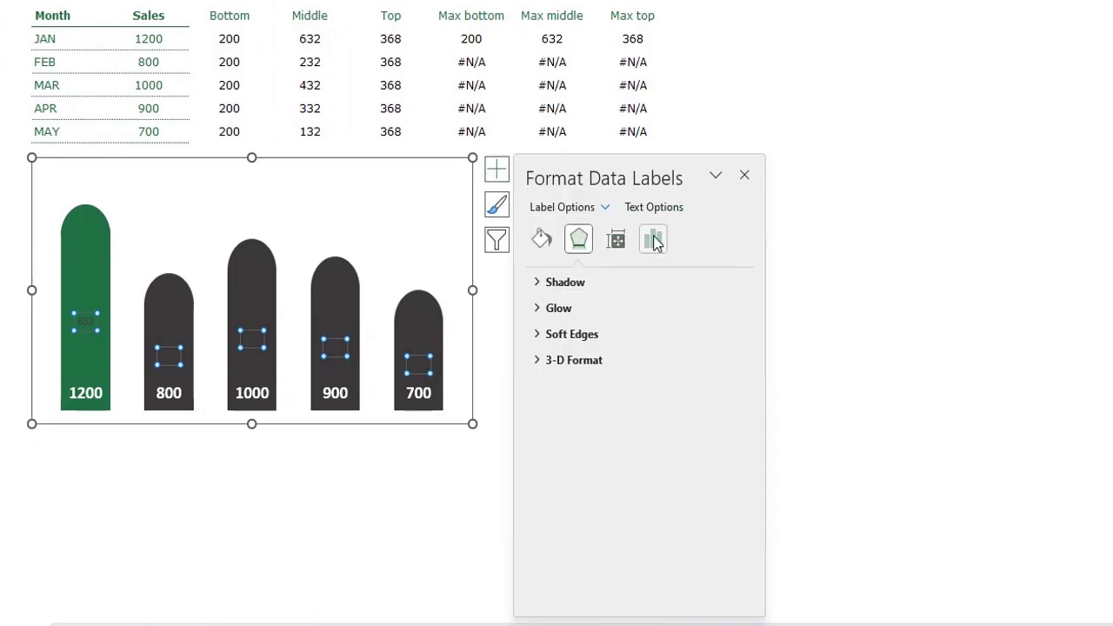
pyautogui.click(570, 284)
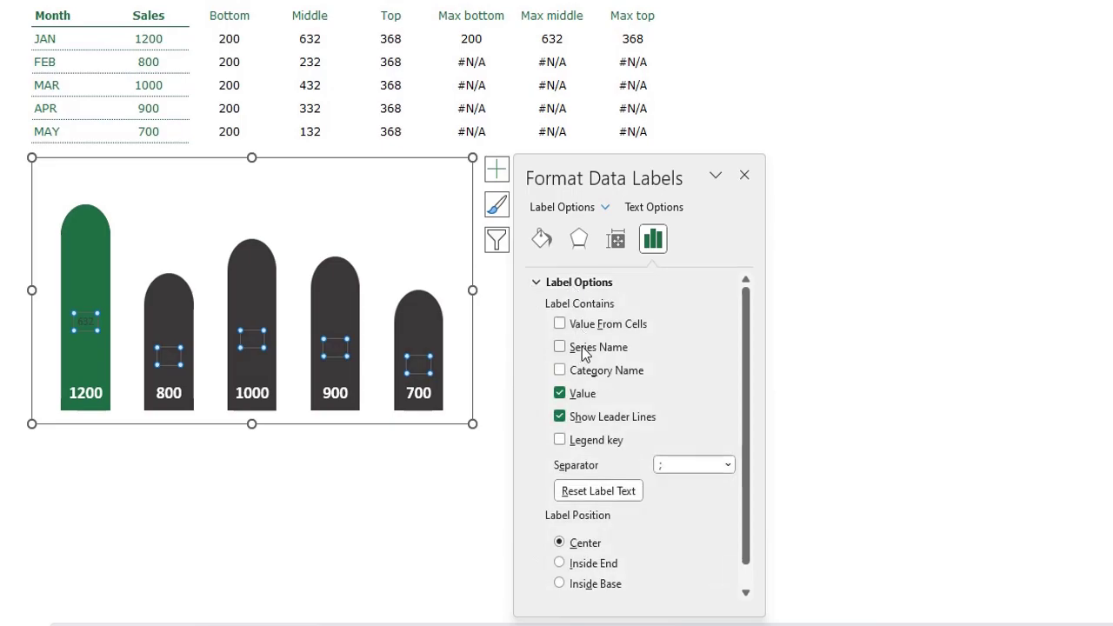
pyautogui.click(567, 327)
pyautogui.moveTo(55, 39); pyautogui.dragTo(59, 130)
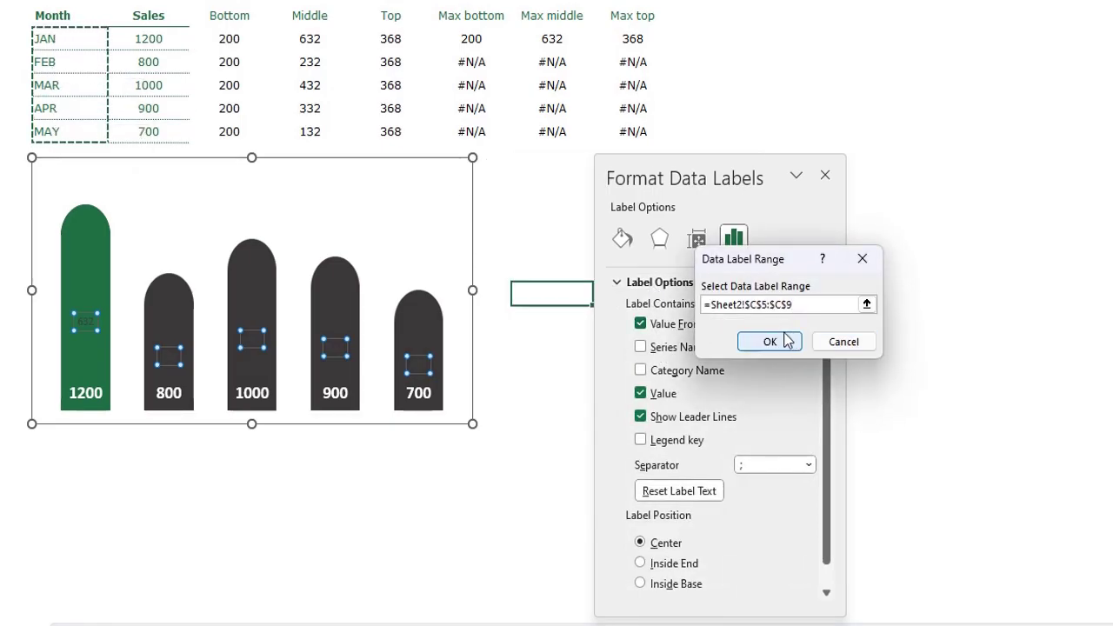
pyautogui.click(778, 346)
pyautogui.click(640, 408)
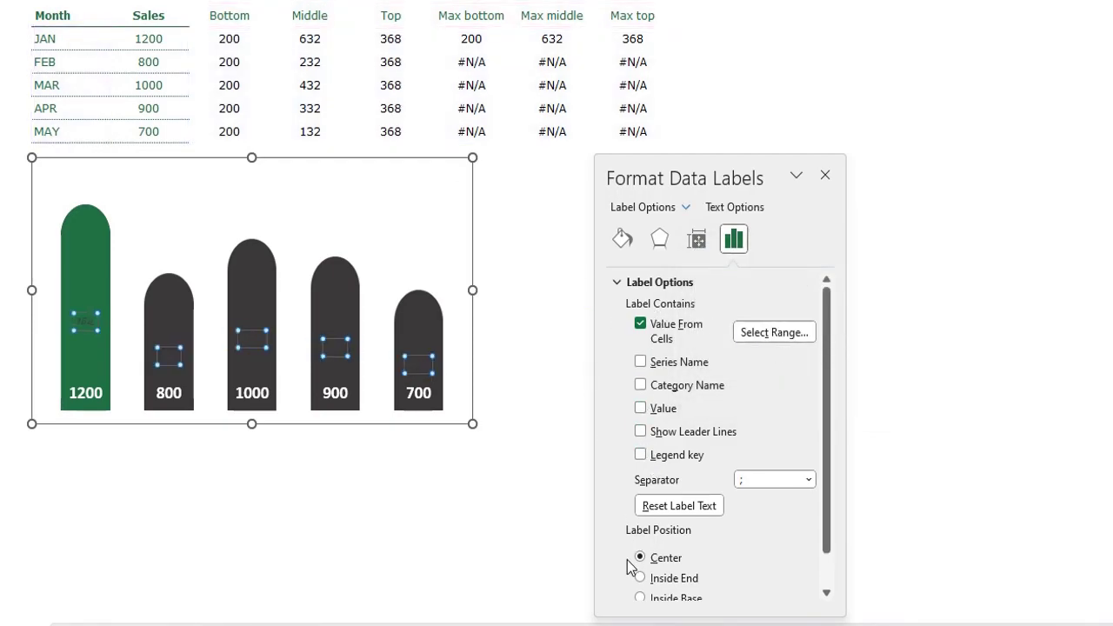
pyautogui.click(641, 598)
pyautogui.scroll(-1, 665, 550)
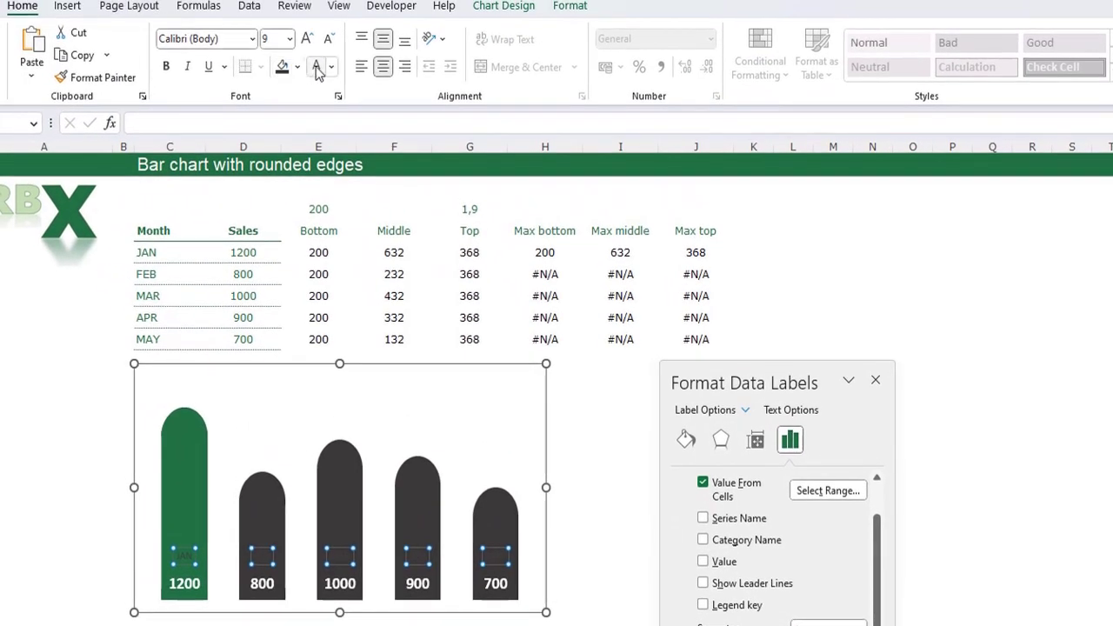
# - Format the month labels as white, bold text at size 14, close the formatting options and deselect the chart
pyautogui.click(318, 69)
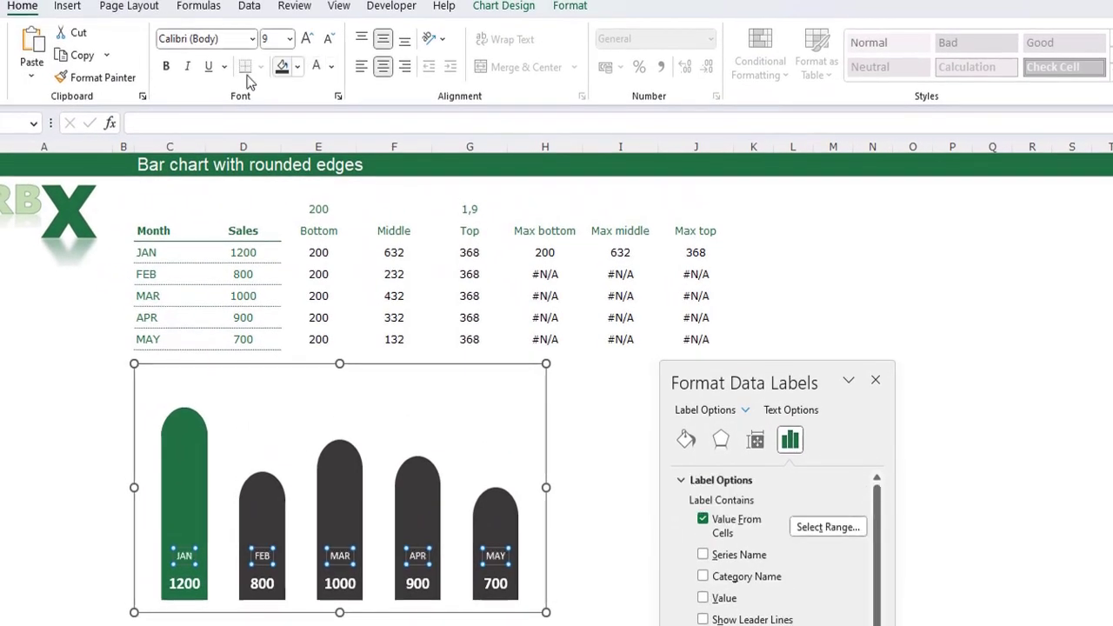
pyautogui.click(166, 67)
pyautogui.click(308, 39)
pyautogui.click(308, 41)
pyautogui.click(308, 41)
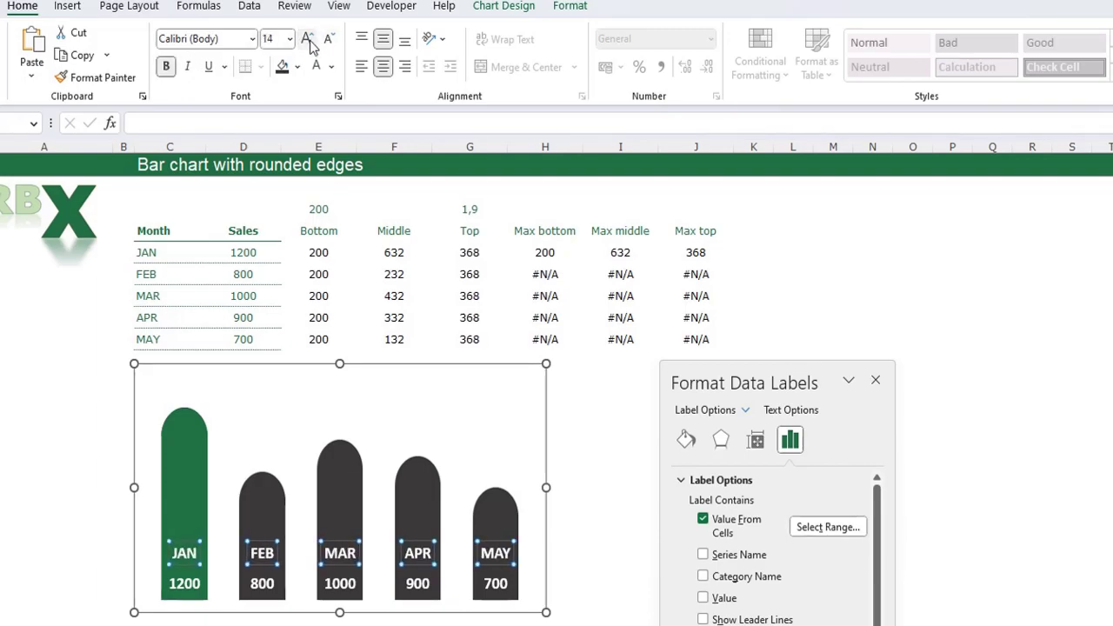
pyautogui.click(876, 382)
pyautogui.click(655, 499)
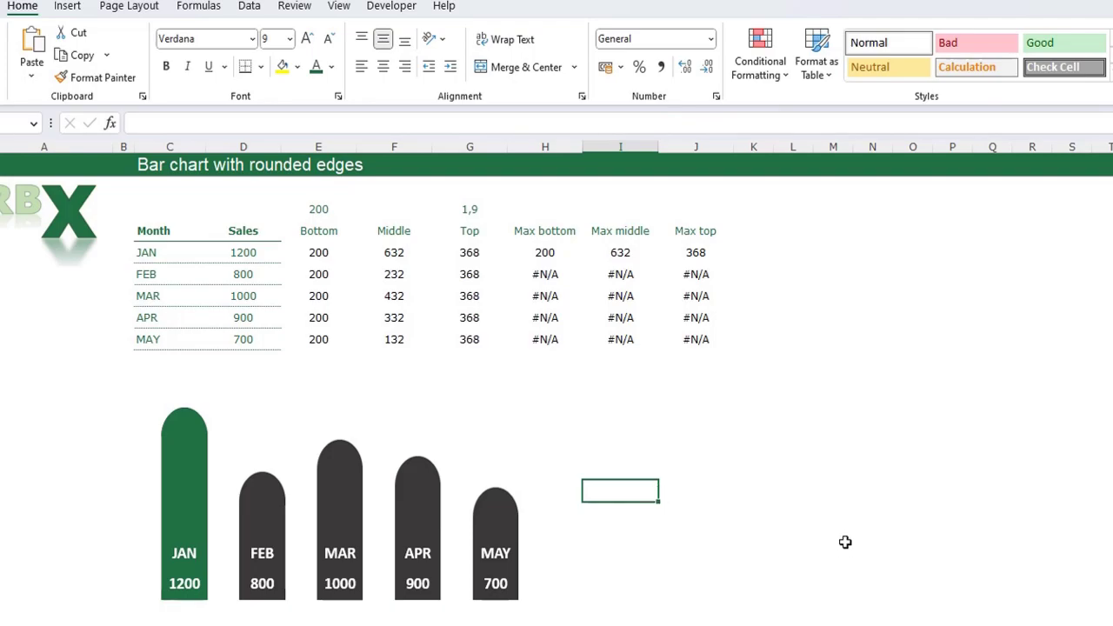
# - Set the Bottom height parameter in cell E3 to 300
pyautogui.click(314, 206)
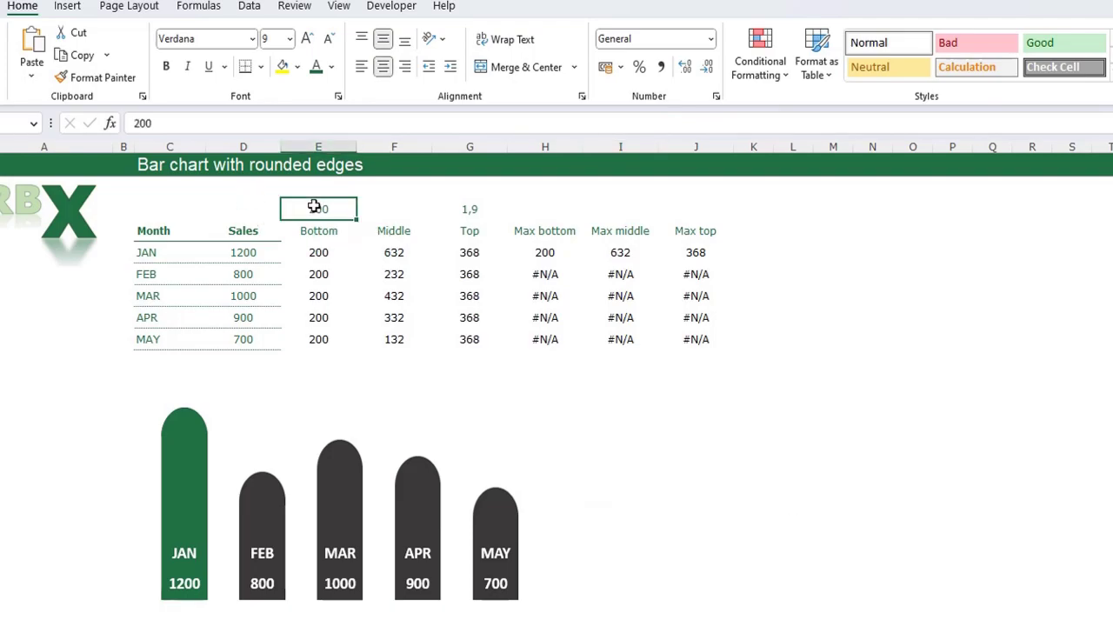
pyautogui.click(470, 210)
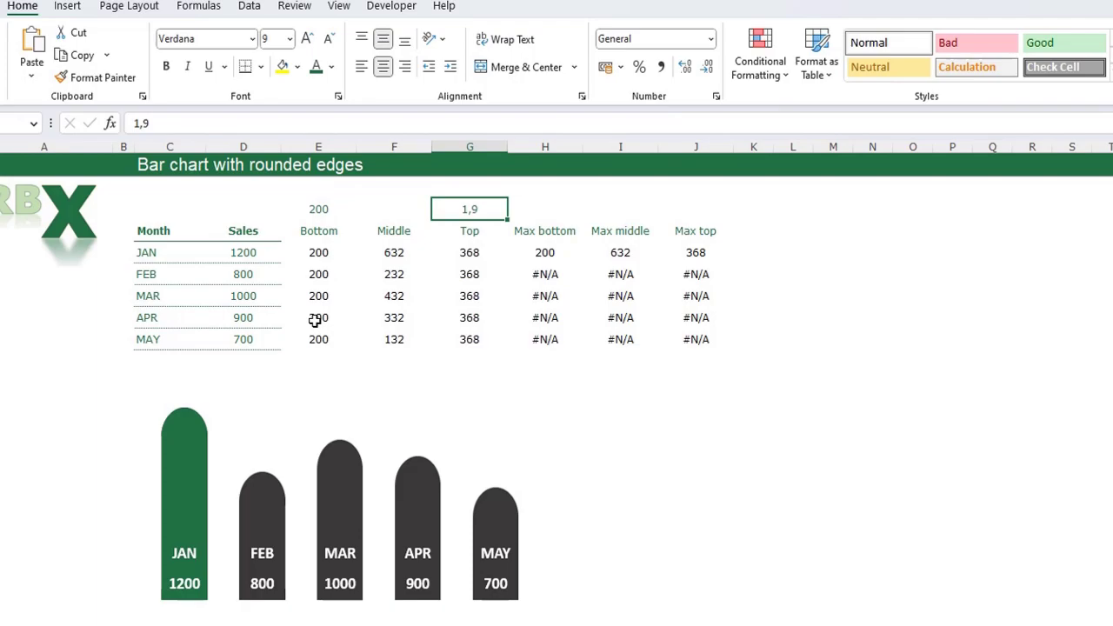
pyautogui.click(319, 209)
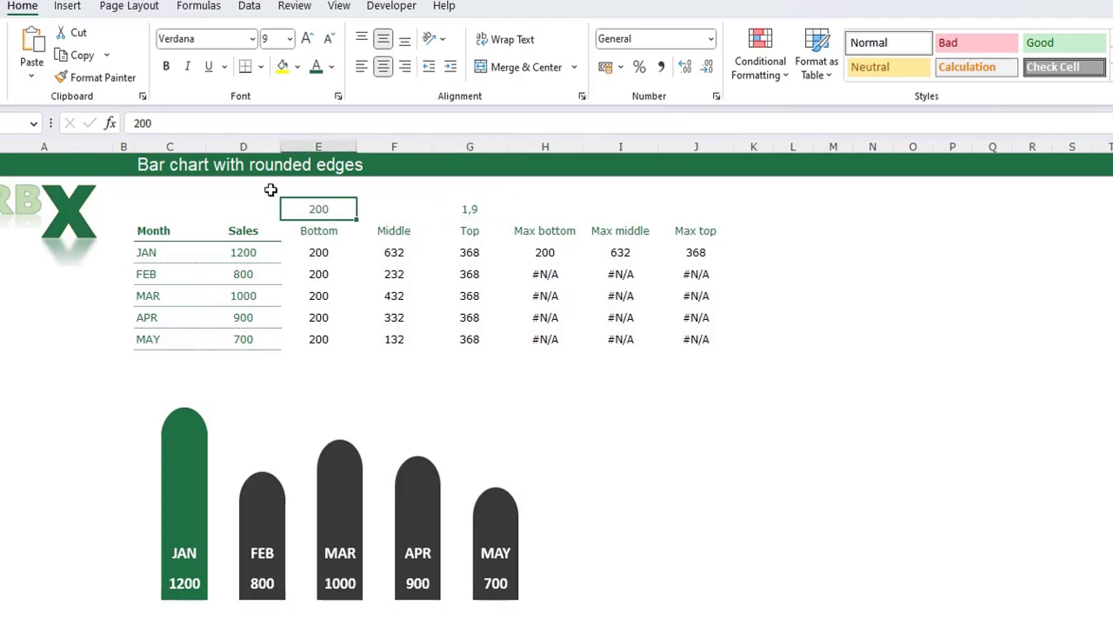
pyautogui.write('300')
pyautogui.press('Return')
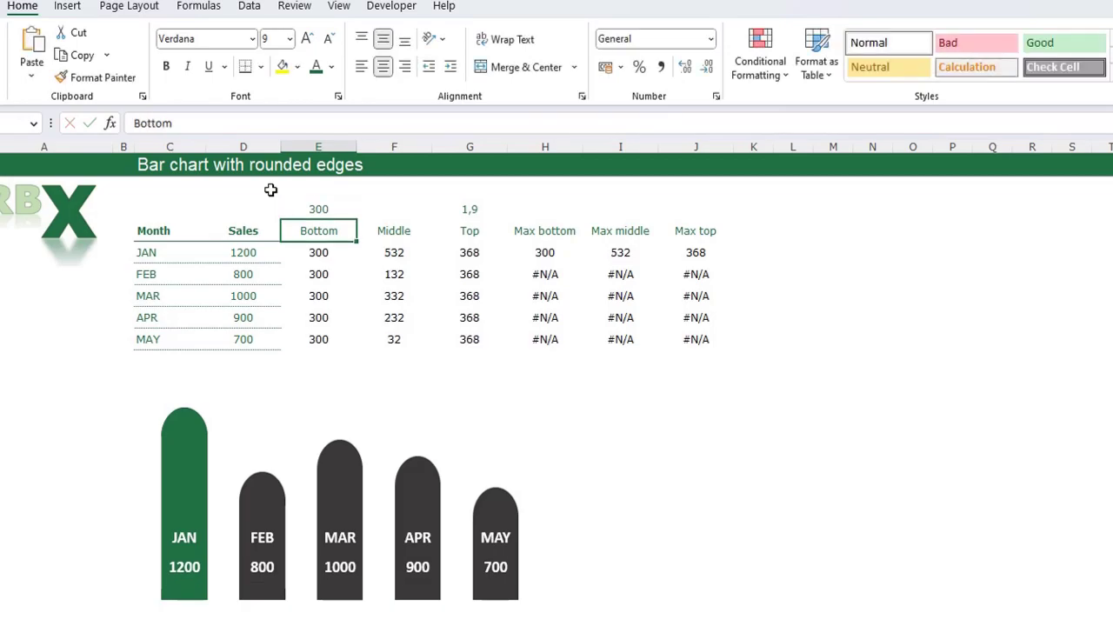
# - Change the Bottom height parameter in cell E3 to 150
pyautogui.press('Up')
pyautogui.write('150')
pyautogui.press('Return')
# - Return the Bottom height parameter in cell E3 to 200
pyautogui.press('Up')
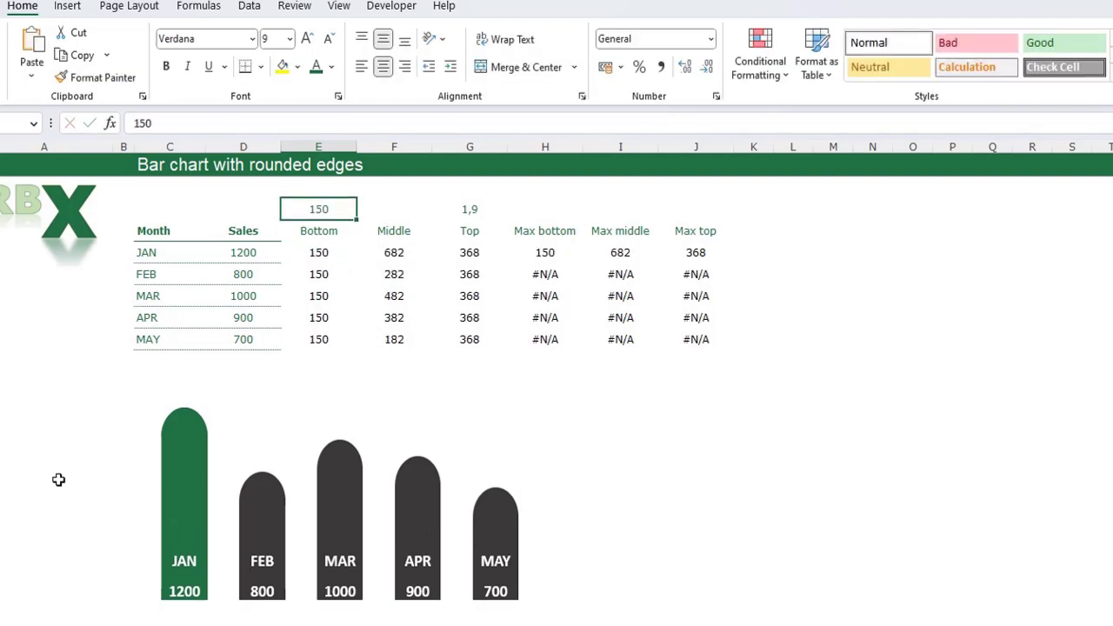
pyautogui.write('200')
pyautogui.press('Return')
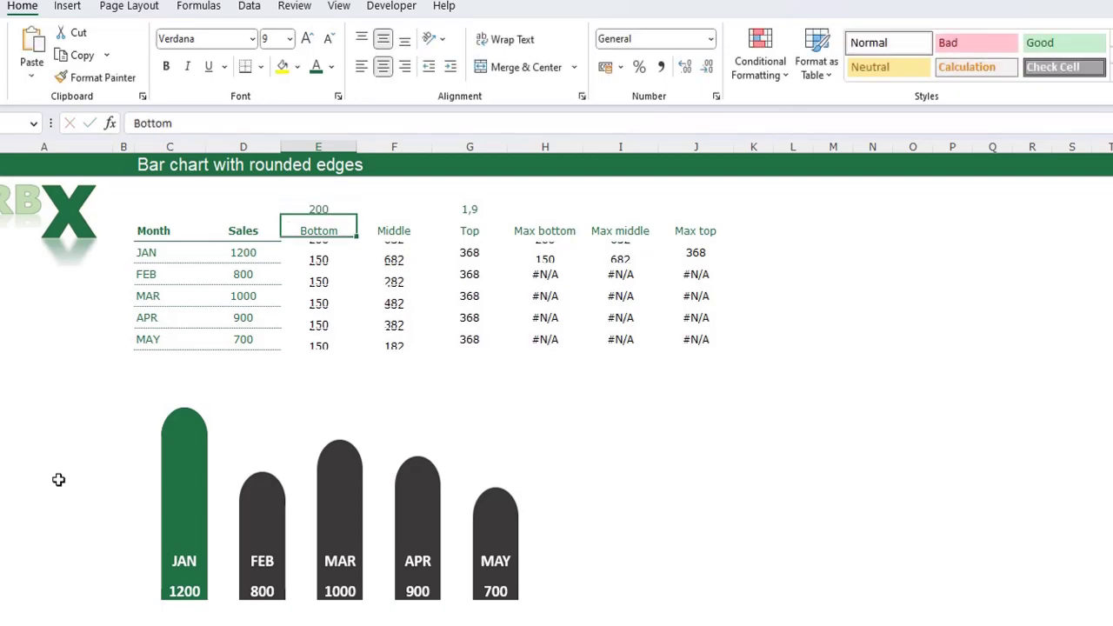
# - Set the Top height parameter in cell G3 to 2,3
pyautogui.press('Up')
pyautogui.press('Right')
pyautogui.press('Right')
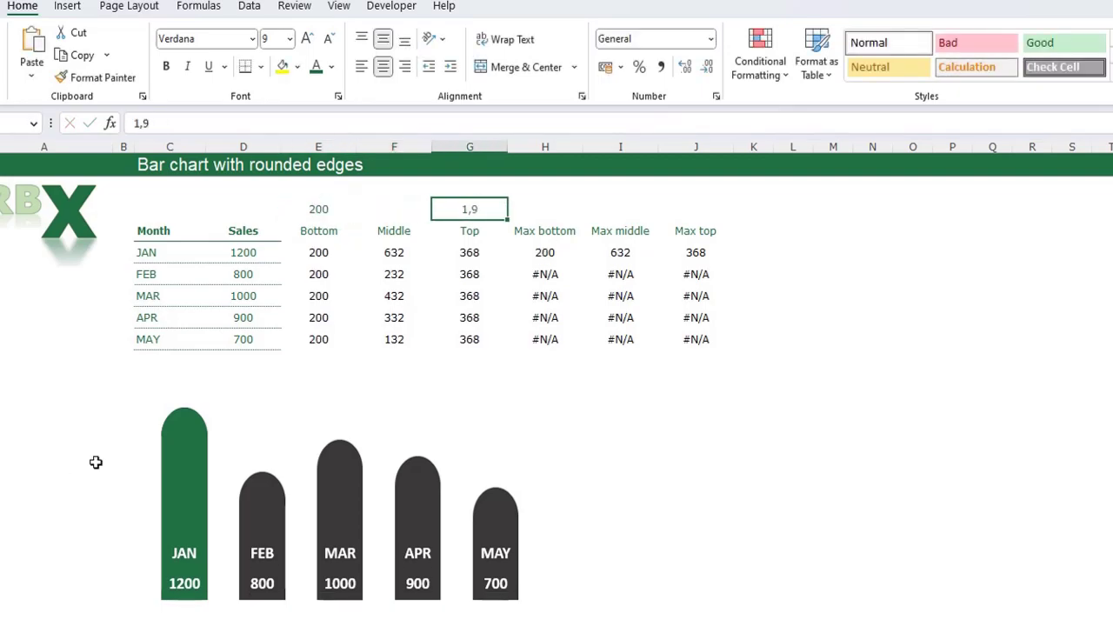
pyautogui.moveTo(176, 424)
pyautogui.write('2,')
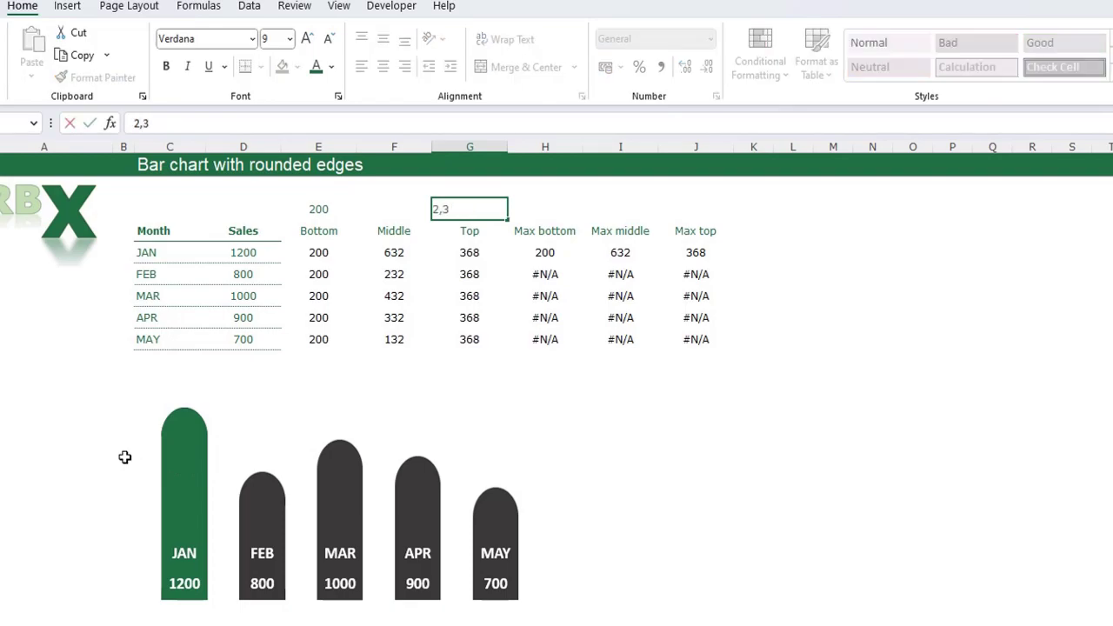
pyautogui.write('3')
pyautogui.press('Return')
pyautogui.press('Up')
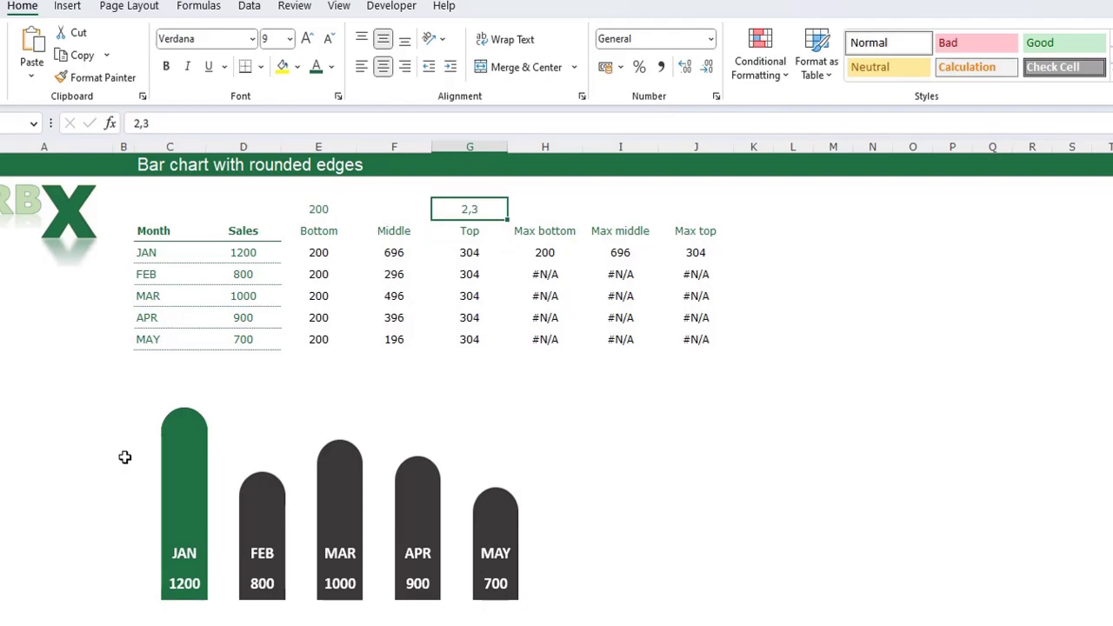
# - Change the Top height parameter in cell G3 to 3
pyautogui.write('2')
pyautogui.write('3')
pyautogui.press('Return')
pyautogui.press('Up')
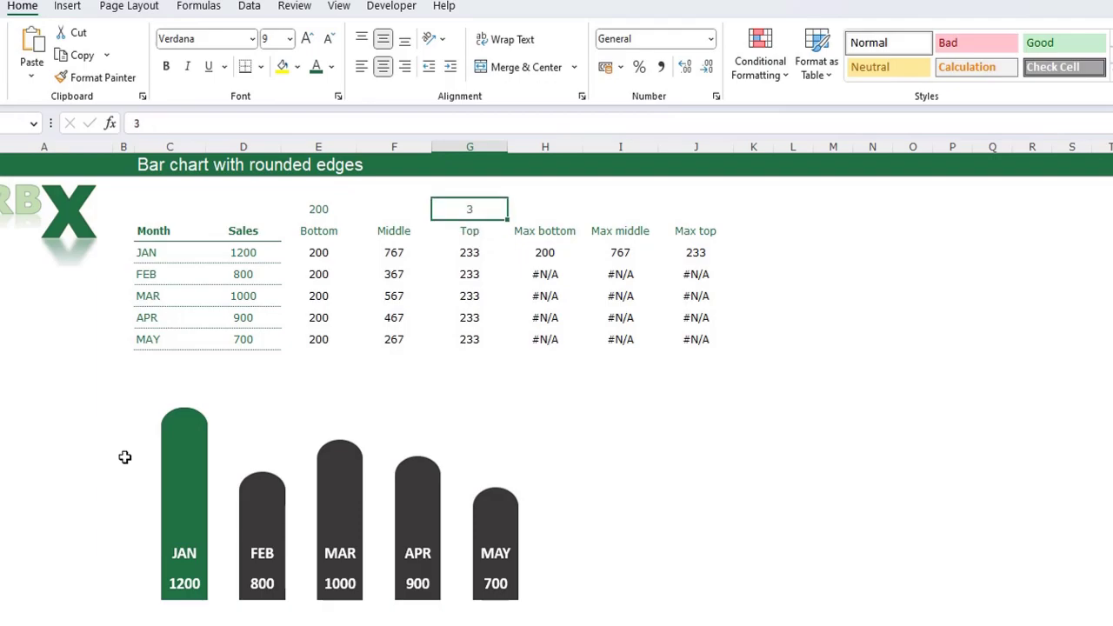
# - Return the Top height parameter in cell G3 to 2,3 and select an empty cell away from the table
pyautogui.write('2,3')
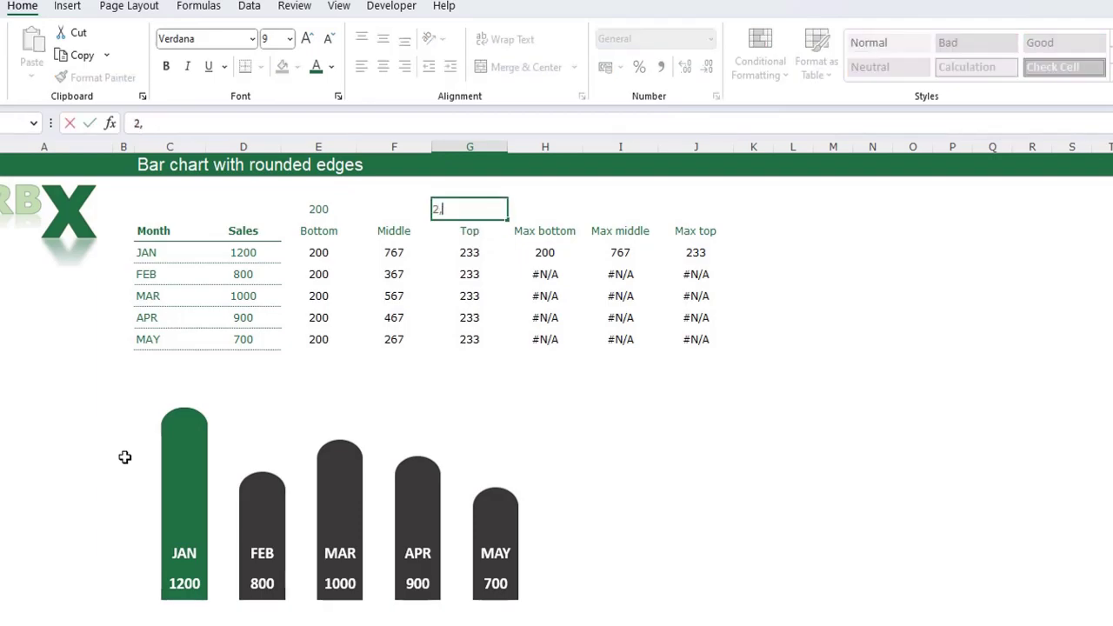
pyautogui.press('Return')
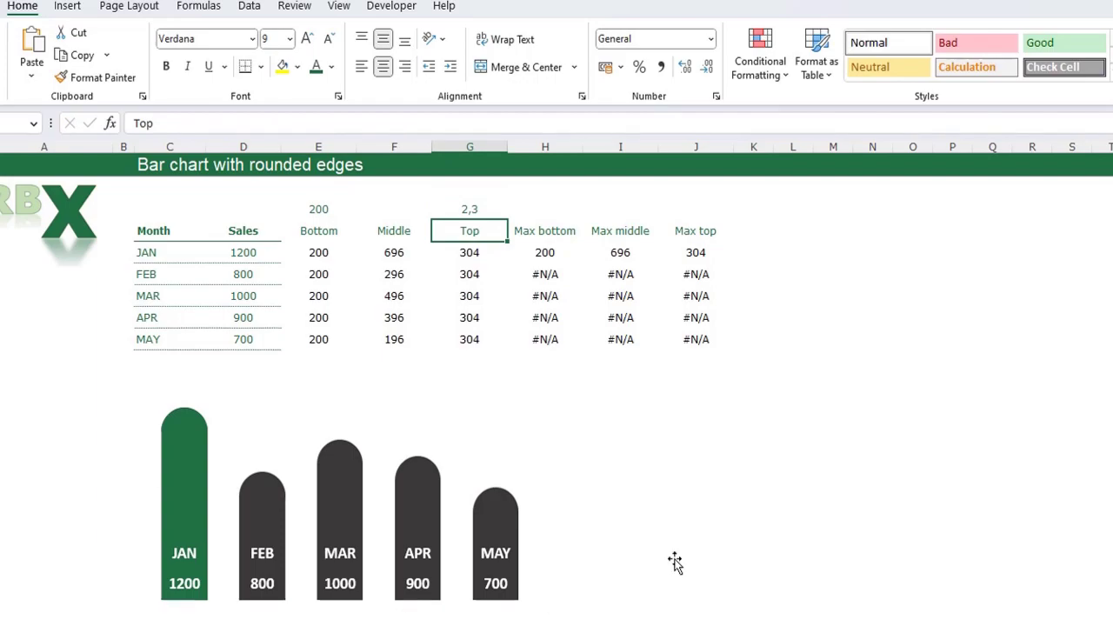
pyautogui.click(717, 515)
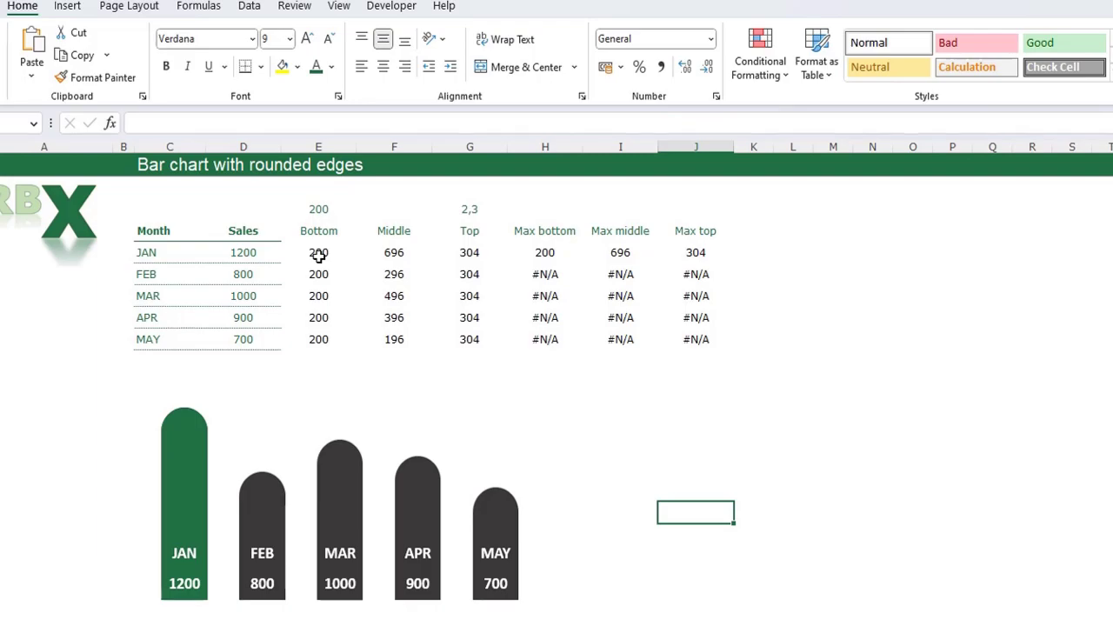
# - Try to hide the helper columns E through J and undo the hiding
pyautogui.moveTo(318, 146); pyautogui.dragTo(722, 147)
pyautogui.rightClick(623, 147)
pyautogui.click(707, 447)
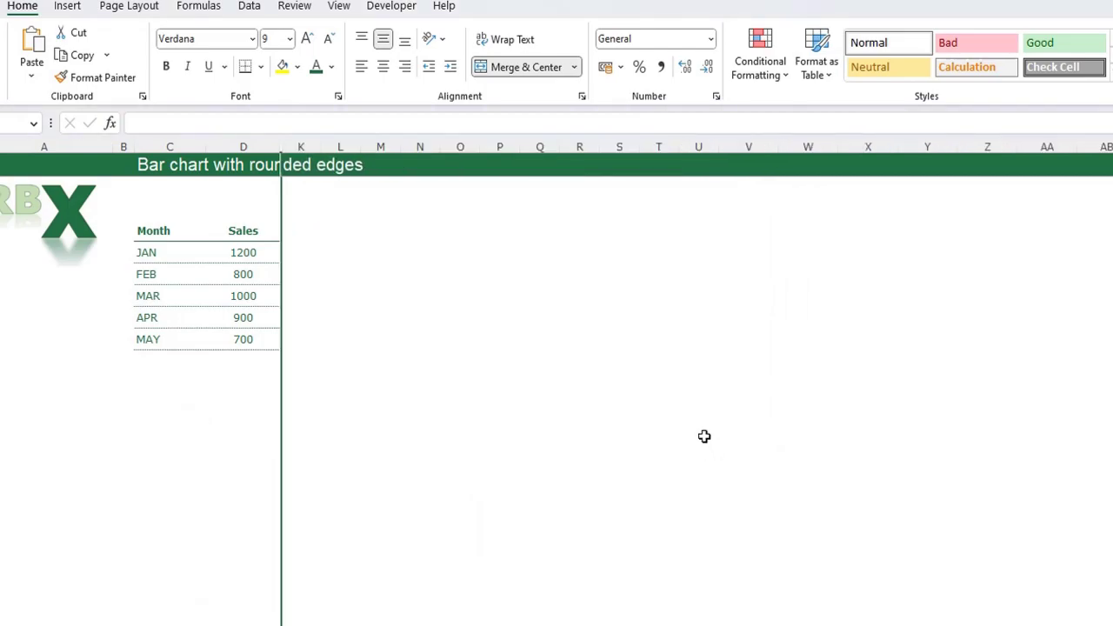
pyautogui.hotkey('ctrl', 'z')
pyautogui.click(683, 416)
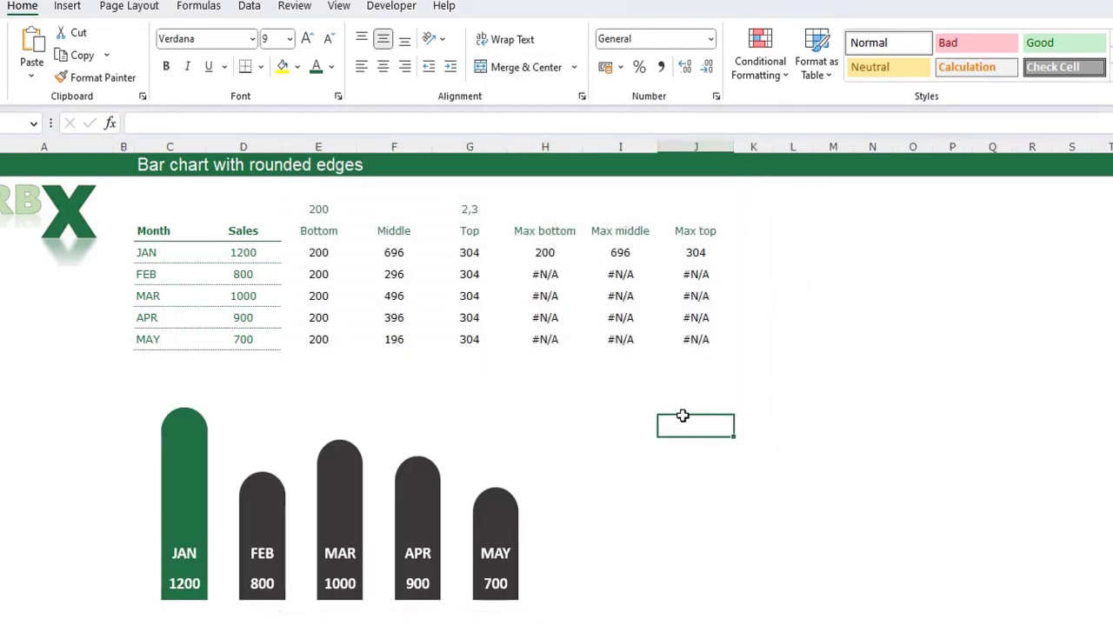
# - Set the chart area's properties to "Don't move or size with cells" and close the formatting options
pyautogui.click(534, 403)
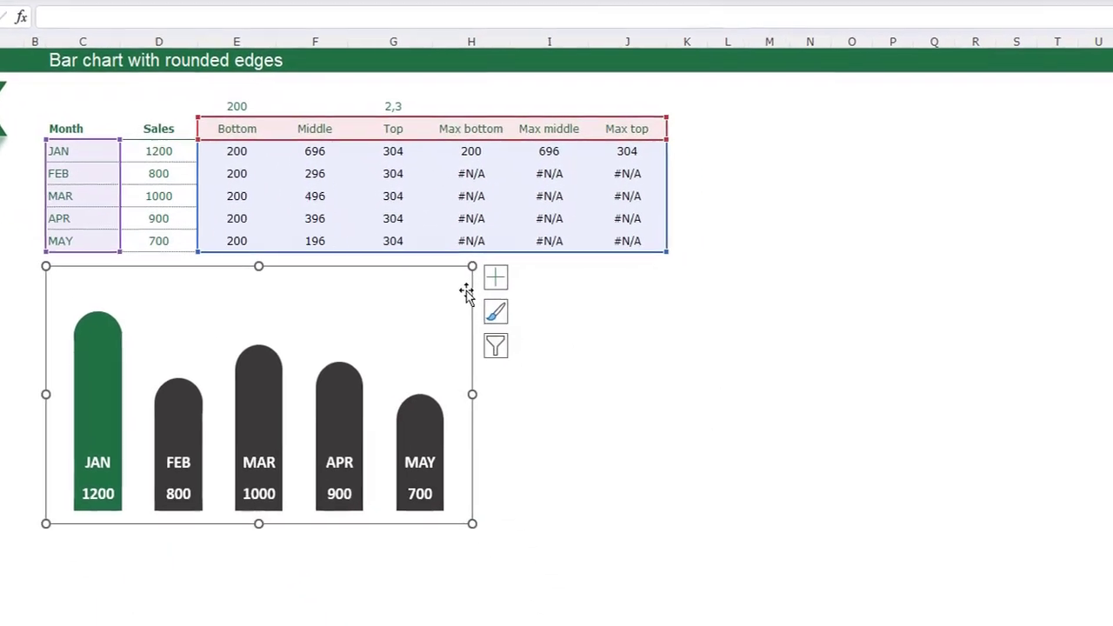
pyautogui.doubleClick(533, 380)
pyautogui.click(561, 363)
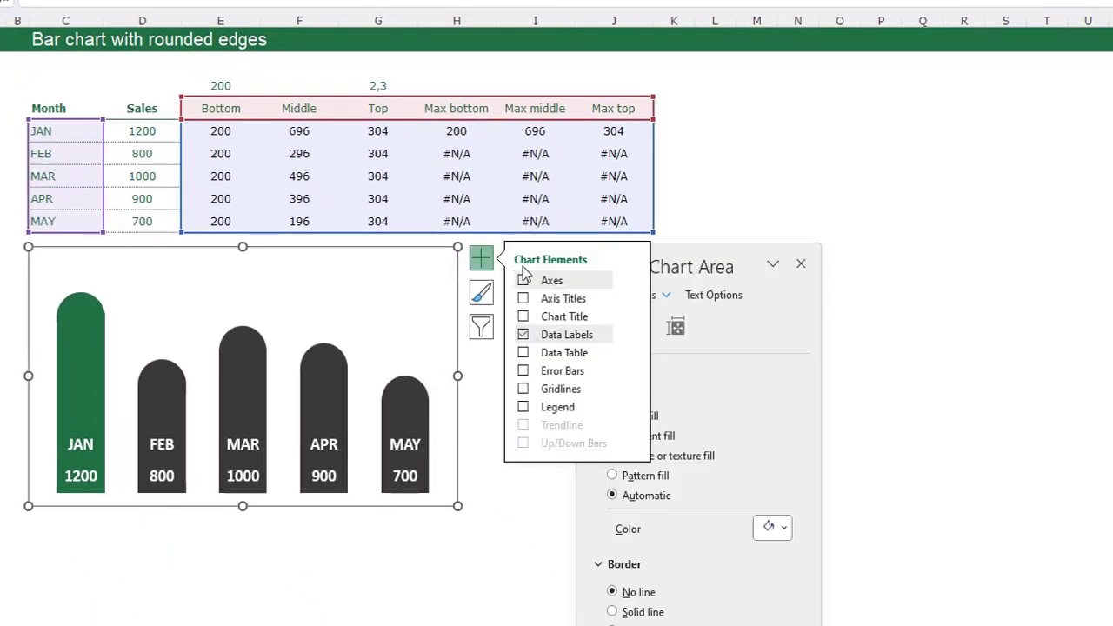
pyautogui.press('Escape')
pyautogui.click(595, 326)
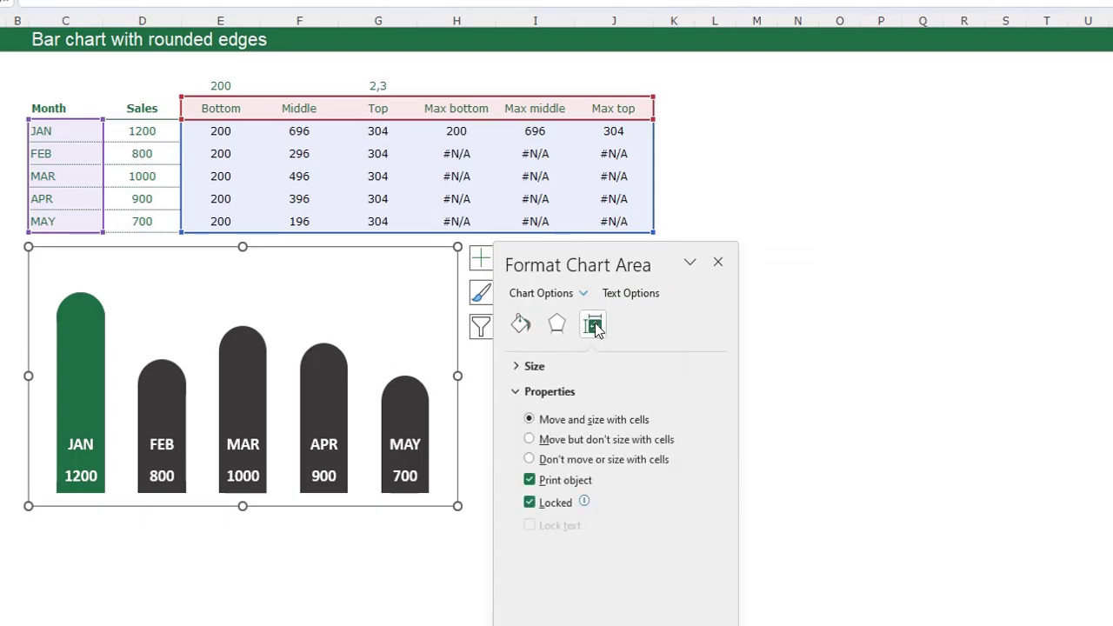
pyautogui.click(610, 461)
pyautogui.click(719, 262)
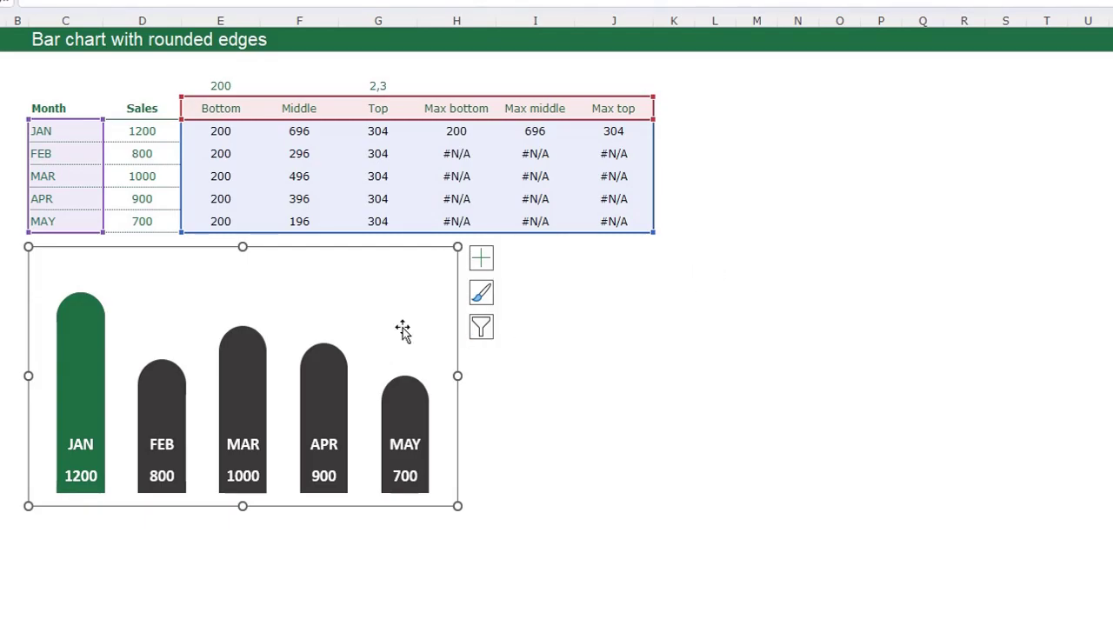
# - Enable "Show data in hidden rows and columns" in the chart's data source settings and accept the changes
pyautogui.rightClick(280, 289)
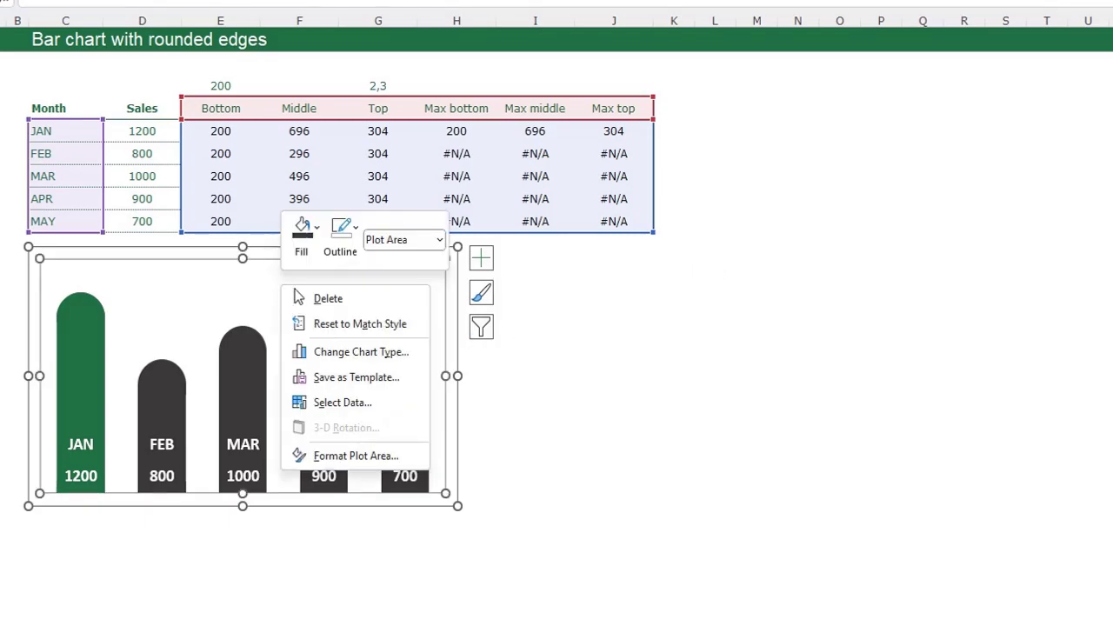
pyautogui.click(358, 400)
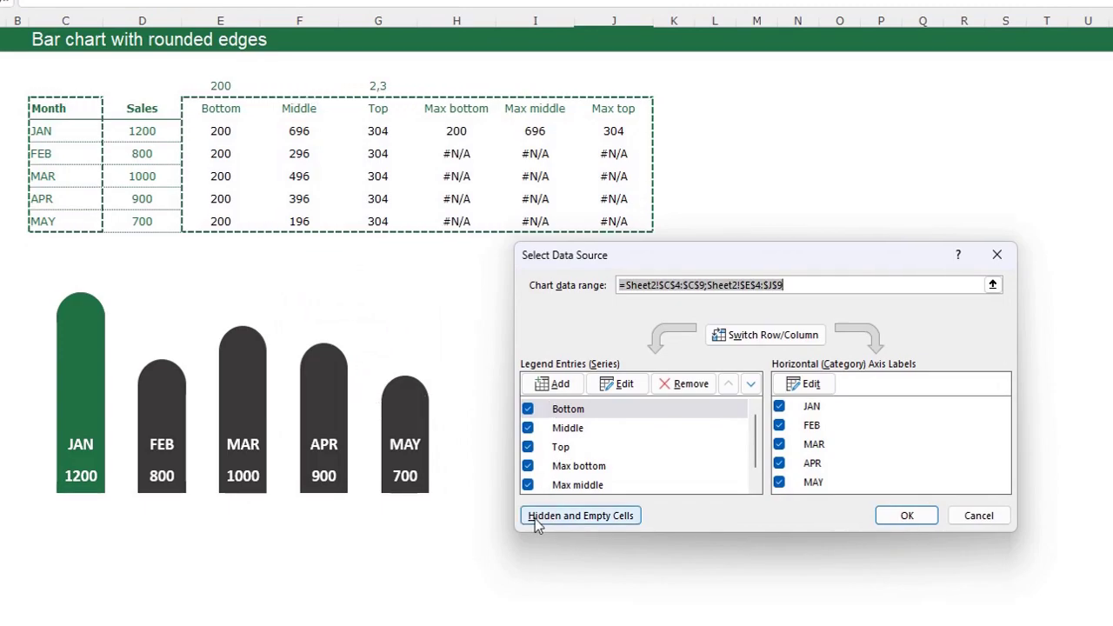
pyautogui.click(590, 517)
pyautogui.click(647, 424)
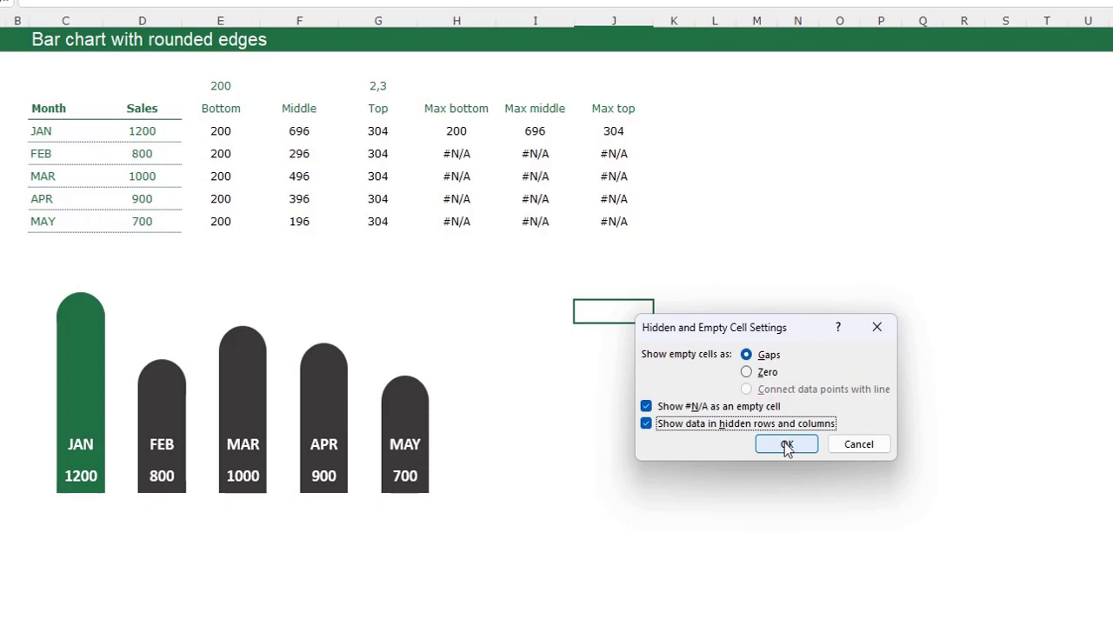
pyautogui.click(786, 445)
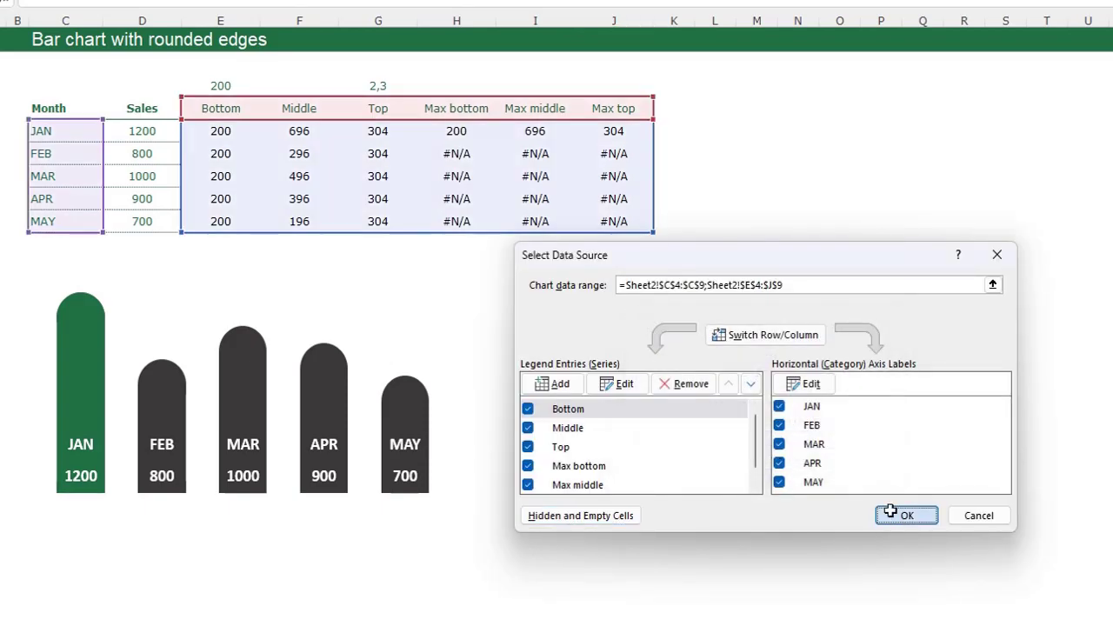
pyautogui.click(890, 513)
# - Hide the helper columns E through J
pyautogui.moveTo(219, 20); pyautogui.dragTo(619, 17)
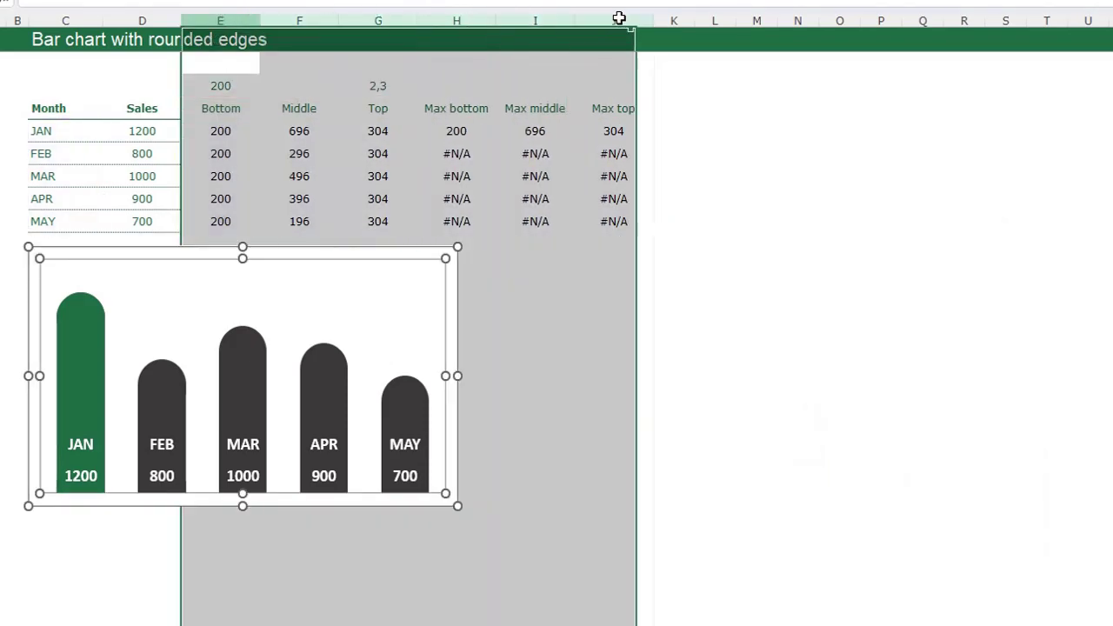
pyautogui.rightClick(619, 18)
pyautogui.click(694, 335)
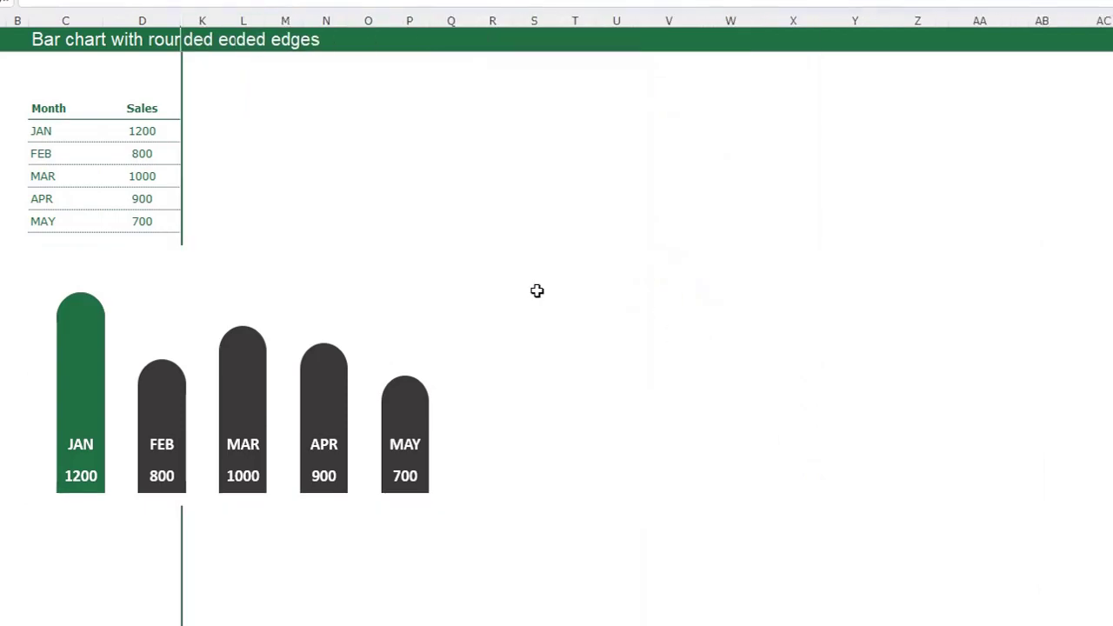
# - Move the chart up beside the Month and Sales table and deselect it
pyautogui.click(377, 293)
pyautogui.moveTo(377, 293); pyautogui.dragTo(536, 102)
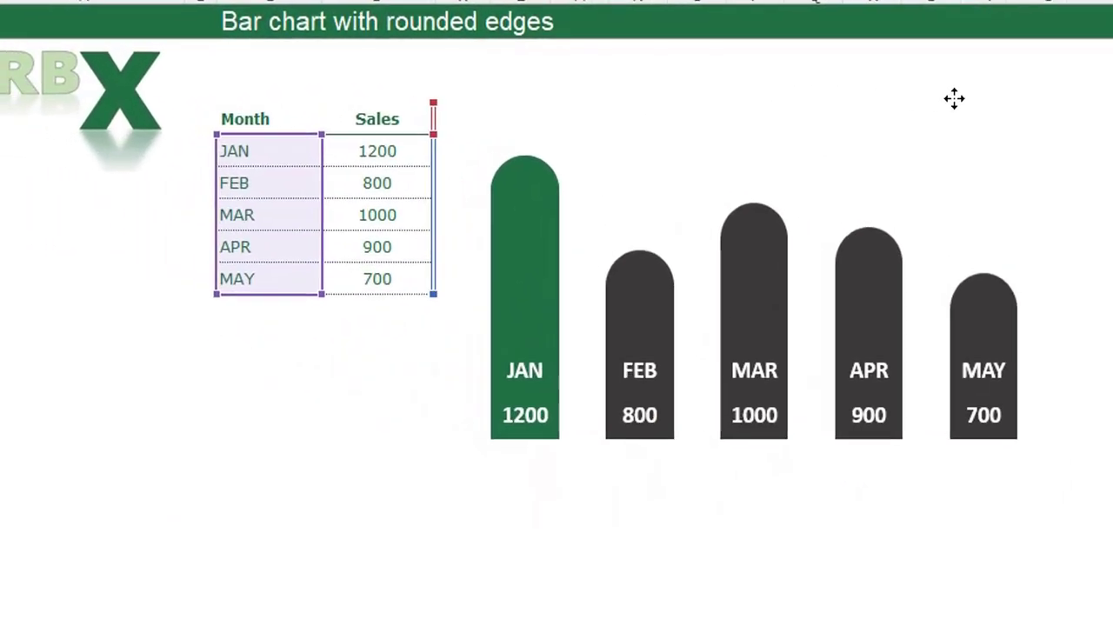
pyautogui.click(520, 566)
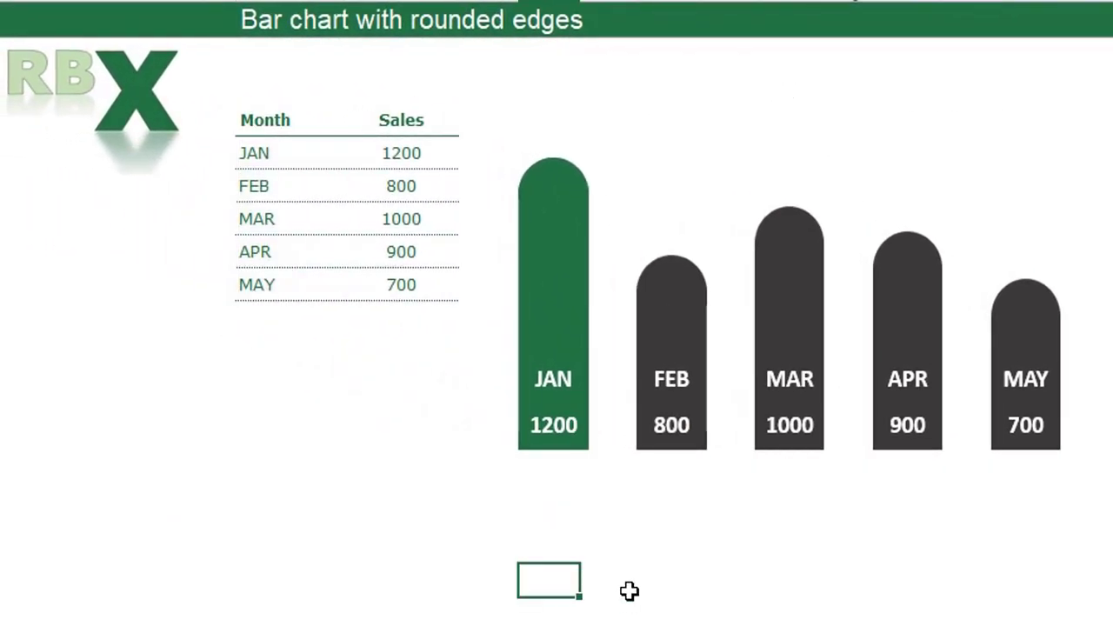